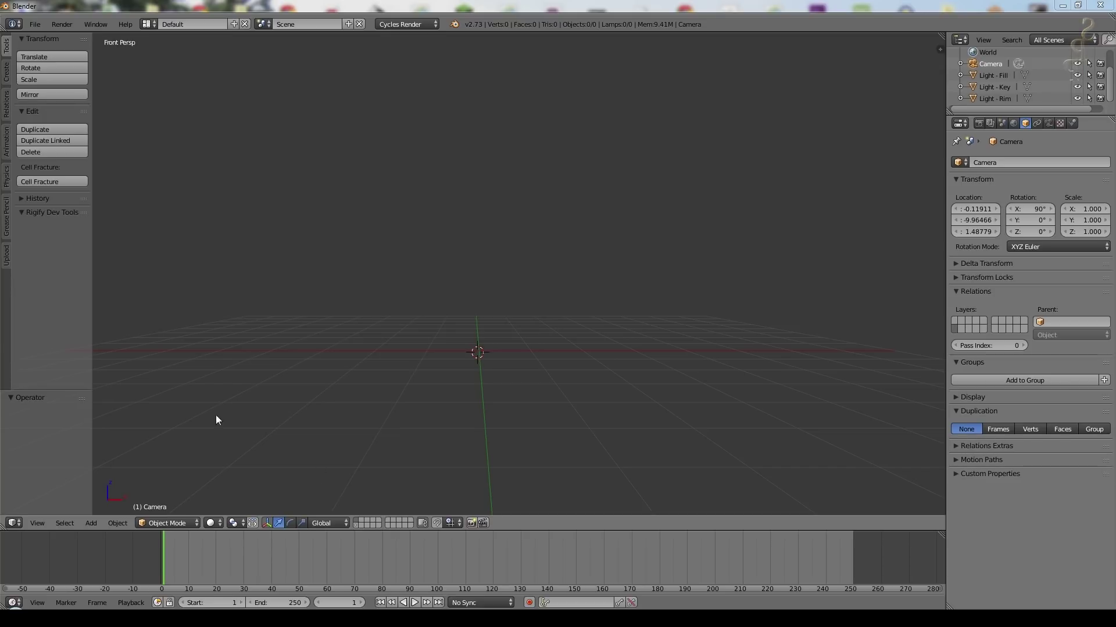
Add a plane at the centre of the grid and scale it up about 4.63 times as the floor
{"action": "key", "text": "shift+a"}
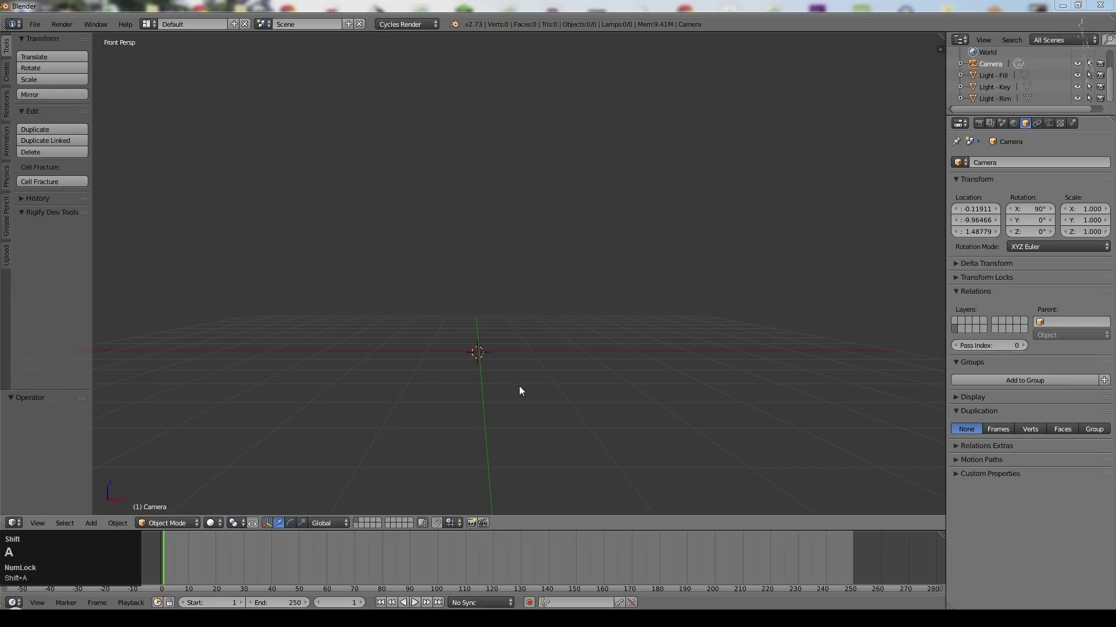
{"action": "left_click", "coordinate": [491, 356]}
{"action": "key", "text": "shift+a"}
{"action": "mouse_move", "coordinate": [491, 355]}
{"action": "left_click", "coordinate": [573, 114]}
{"action": "key", "text": "s"}
{"action": "left_click", "coordinate": [603, 274]}
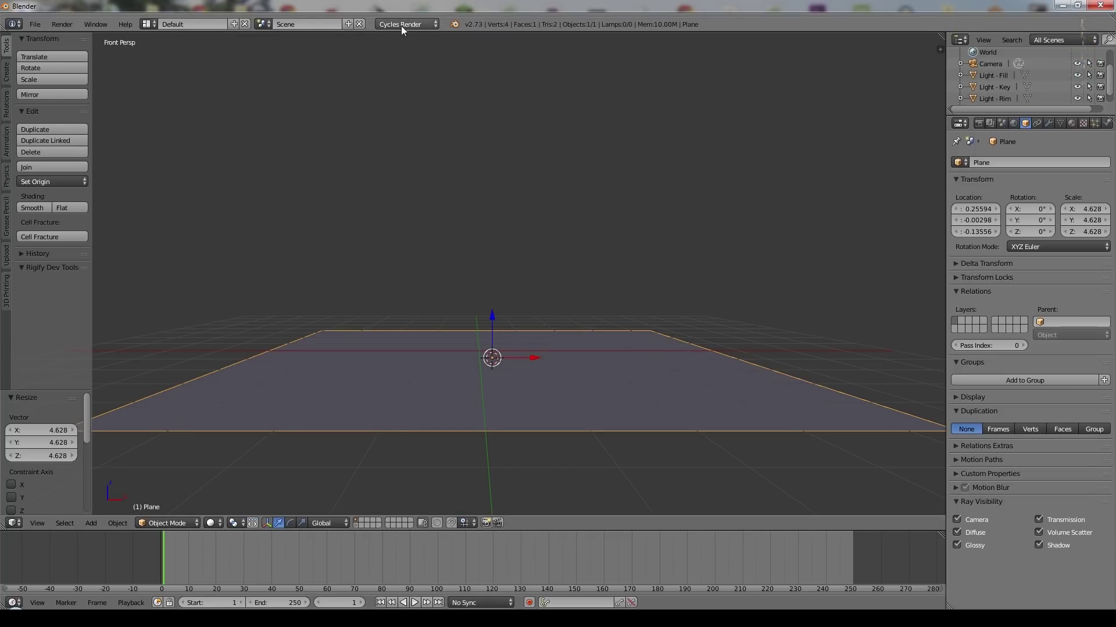
Subdivide the floor plane's whole mesh with one cut
{"action": "key", "text": "Tab"}
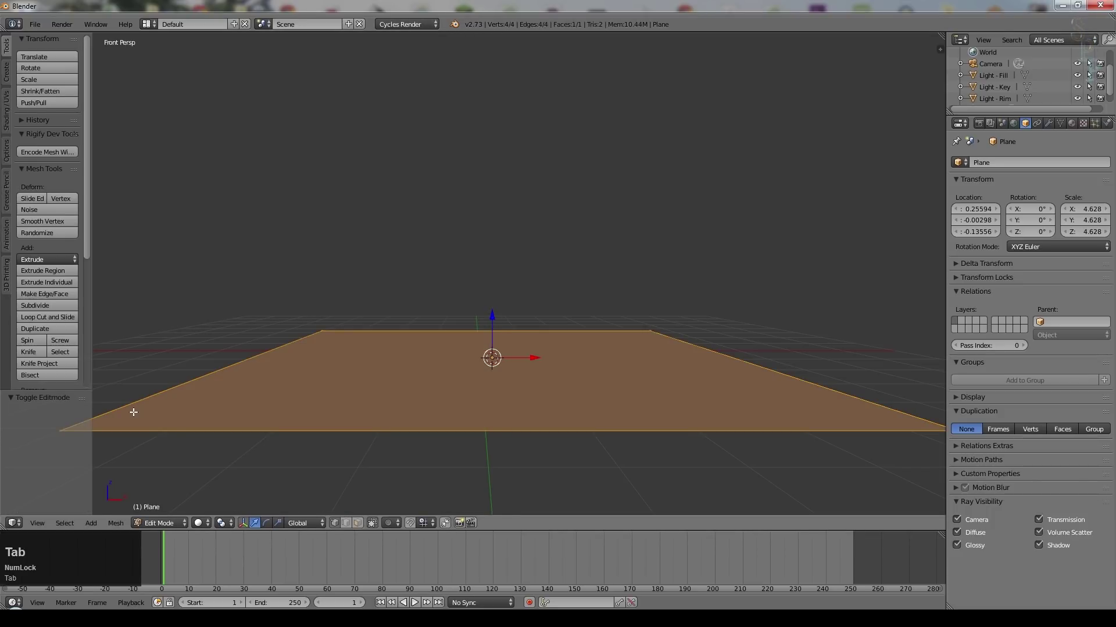
{"action": "scroll", "coordinate": [133, 412], "scroll_direction": "down", "scroll_amount": 2}
{"action": "key", "text": "a"}
{"action": "key", "text": "w"}
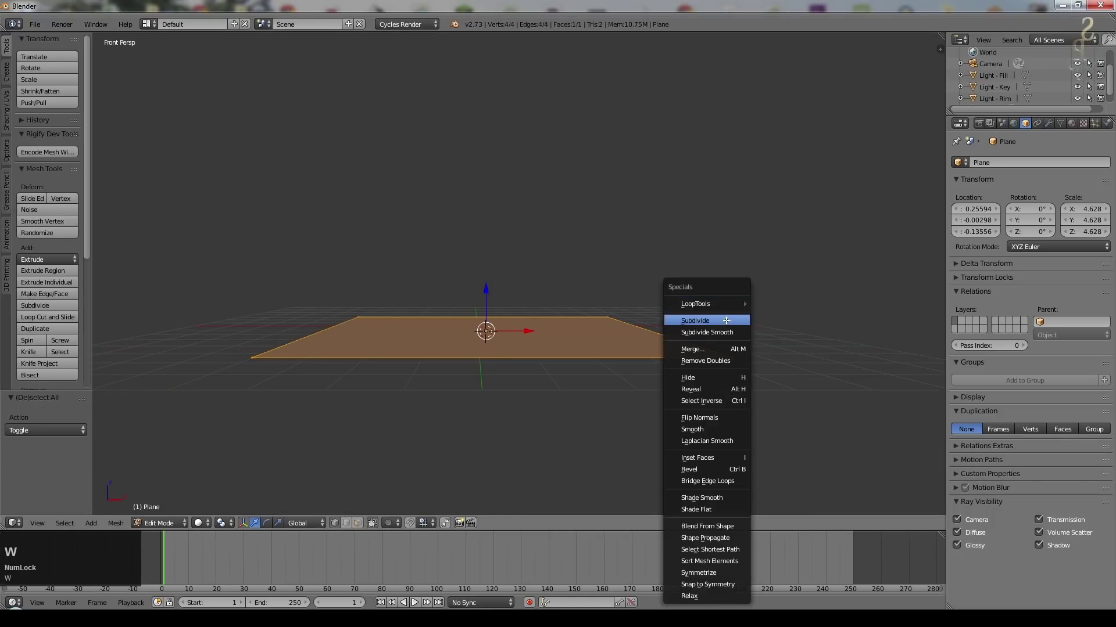
{"action": "left_click", "coordinate": [726, 321]}
Extrude the floor's back and two side edges straight up about 6.17 units to form three walls
{"action": "right_click", "coordinate": [324, 331]}
{"action": "right_click", "coordinate": [645, 325], "text": "shift"}
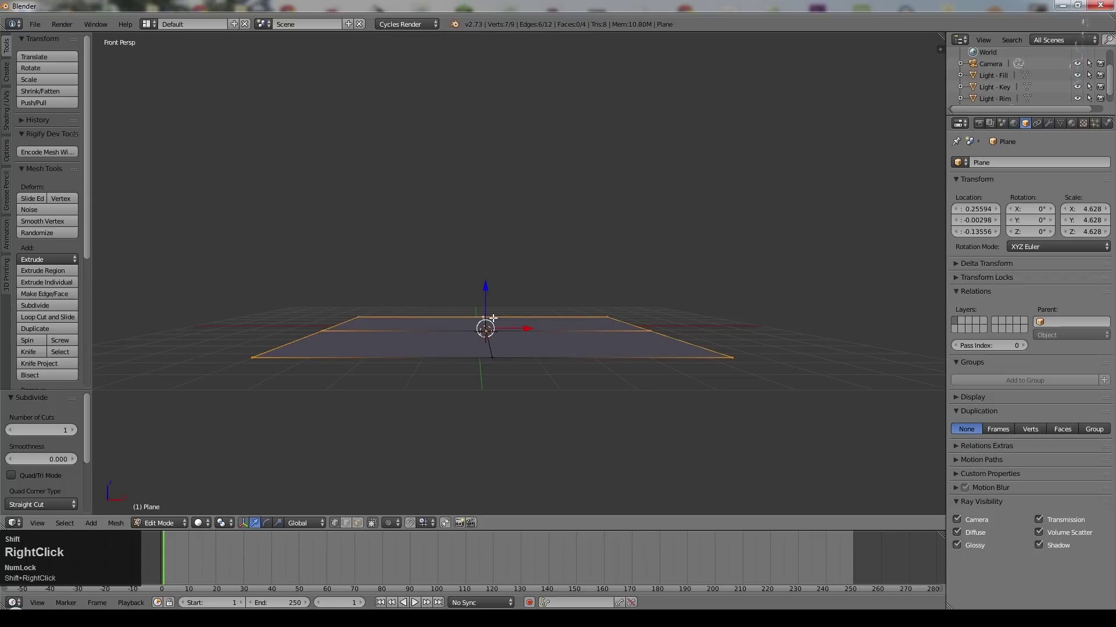
{"action": "key", "text": "e"}
{"action": "left_click", "coordinate": [735, 322]}
{"action": "left_click_drag", "start_coordinate": [482, 293], "coordinate": [478, 73]}
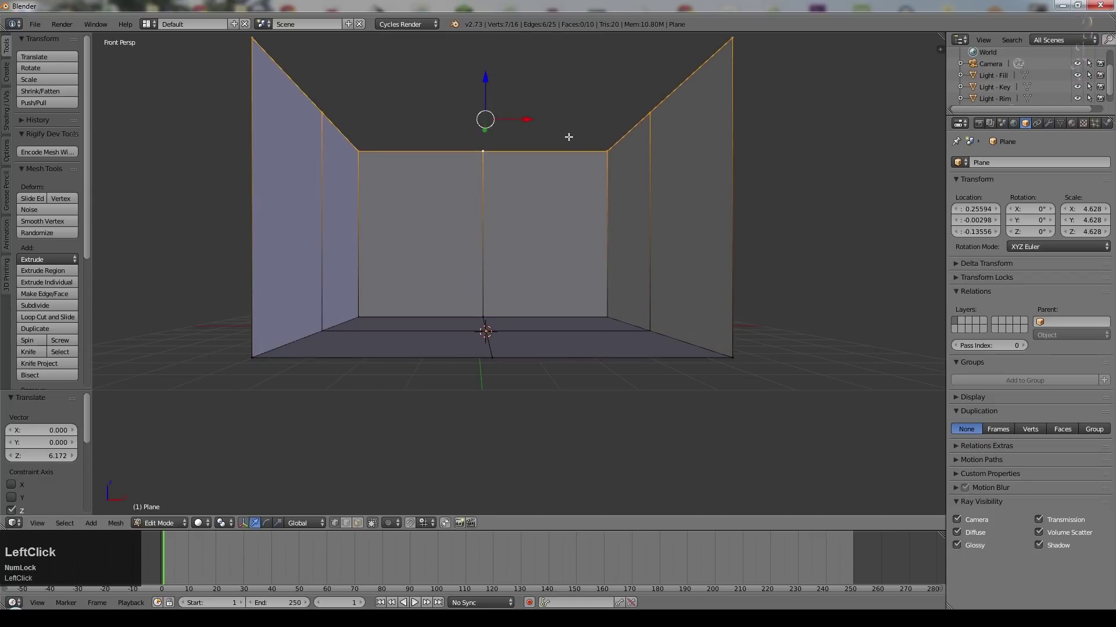
Scale the walls' upper edges outward to about 2 times so the walls flare, and return to Object Mode
{"action": "key", "text": "s"}
{"action": "left_click", "coordinate": [738, 196]}
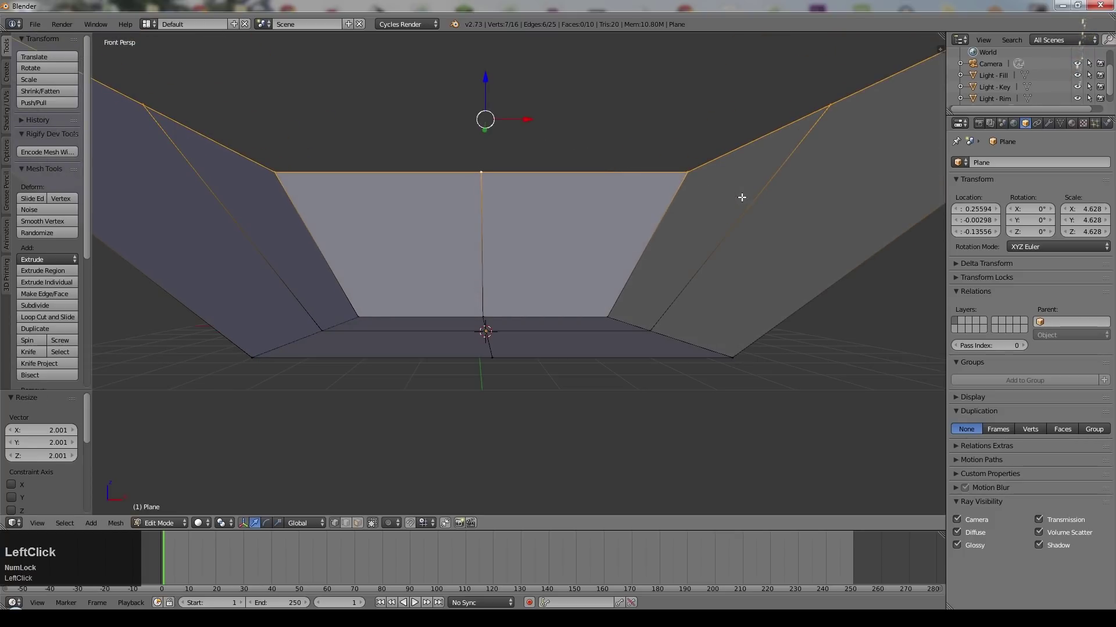
{"action": "middle_click_drag", "start_coordinate": [740, 197], "coordinate": [474, 353]}
{"action": "key", "text": "Tab"}
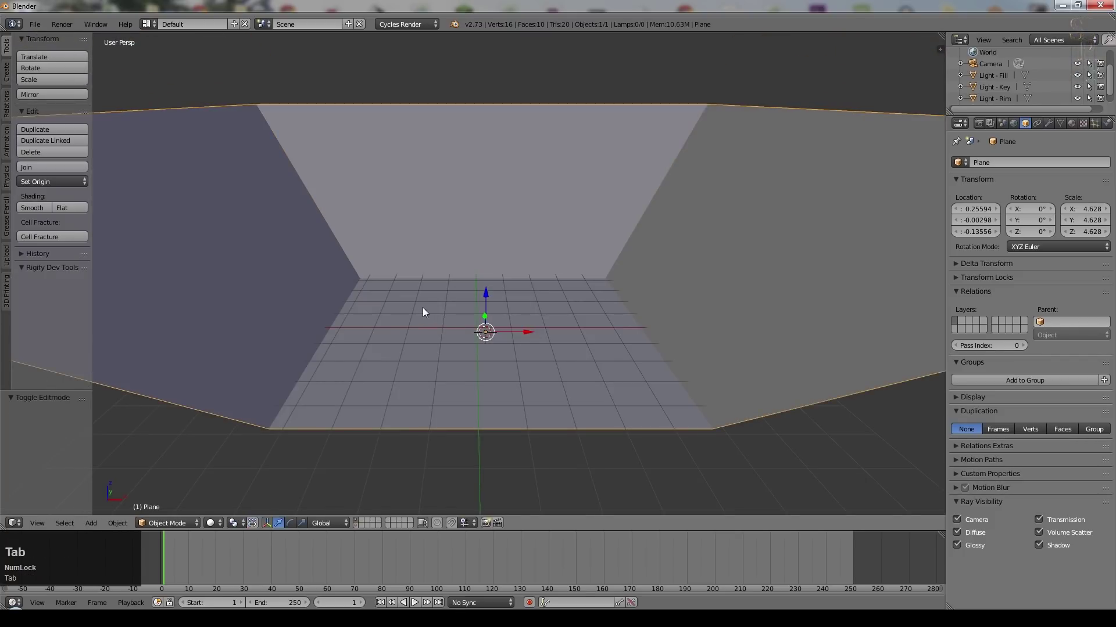
Add a cube, scale it to about 0.71, and place it on the floor near the back-left corner
{"action": "key", "text": "shift+a"}
{"action": "mouse_move", "coordinate": [423, 308]}
{"action": "left_click", "coordinate": [464, 314]}
{"action": "left_click_drag", "start_coordinate": [486, 295], "coordinate": [484, 278]}
{"action": "key", "text": "s"}
{"action": "left_click", "coordinate": [555, 321]}
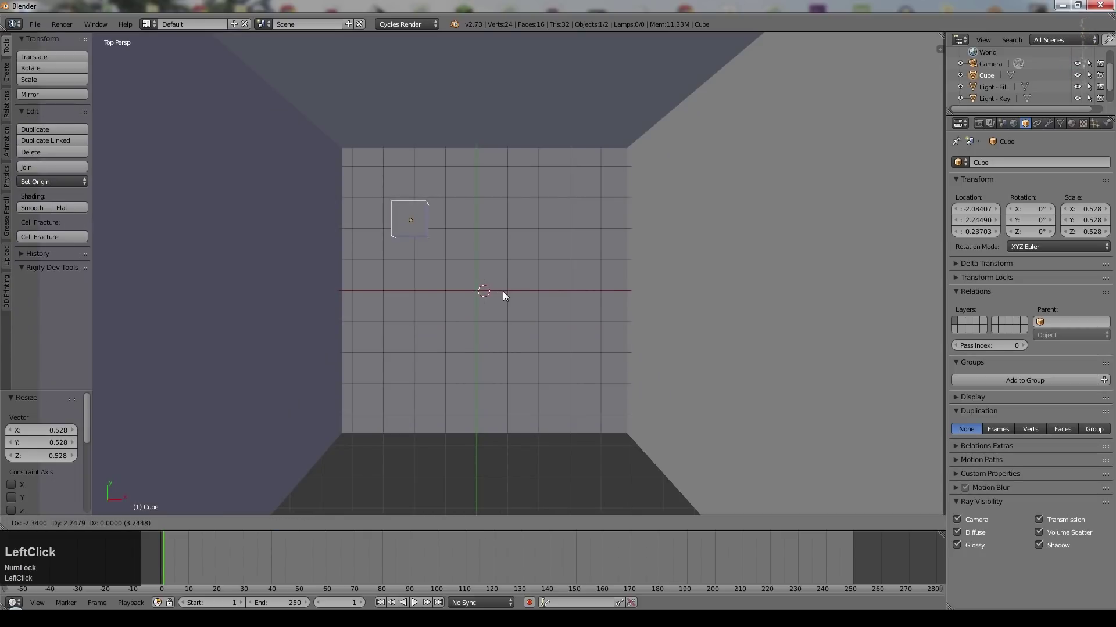
{"action": "key", "text": "s"}
{"action": "left_click", "coordinate": [559, 324]}
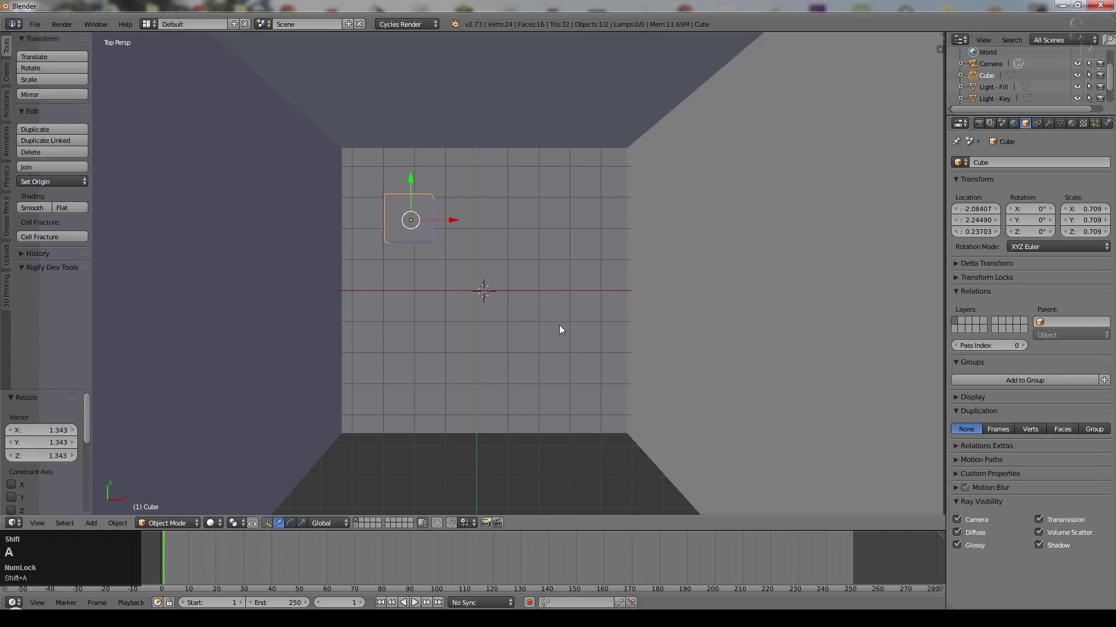
Add a UV sphere and move it to the front-right area of the floor
{"action": "key", "text": "shift+a"}
{"action": "mouse_move", "coordinate": [559, 325]}
{"action": "left_click", "coordinate": [619, 363]}
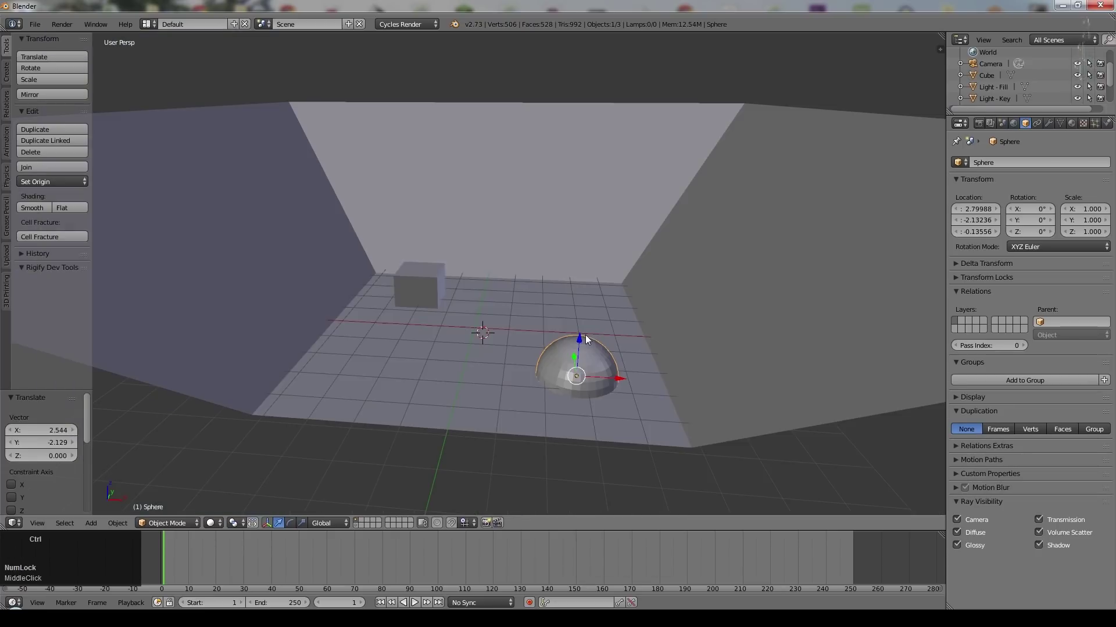
Give the sphere level 1 subdivision with smooth shading and raise it slightly above the floor
{"action": "key", "text": "ctrl+1"}
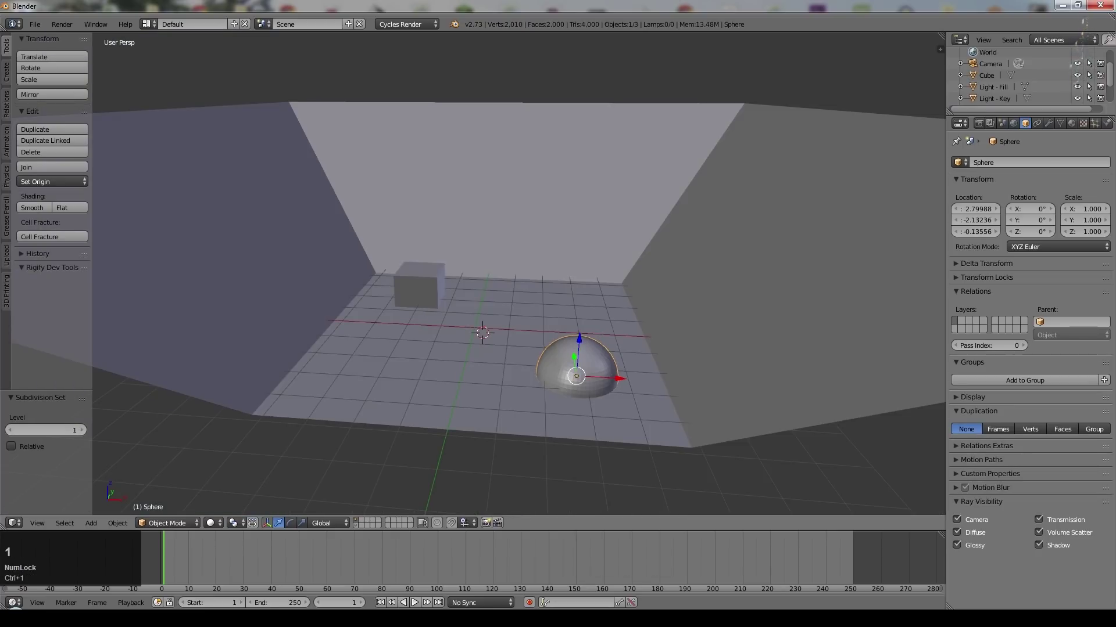
{"action": "left_click", "coordinate": [33, 209]}
{"action": "left_click_drag", "start_coordinate": [579, 339], "coordinate": [580, 336]}
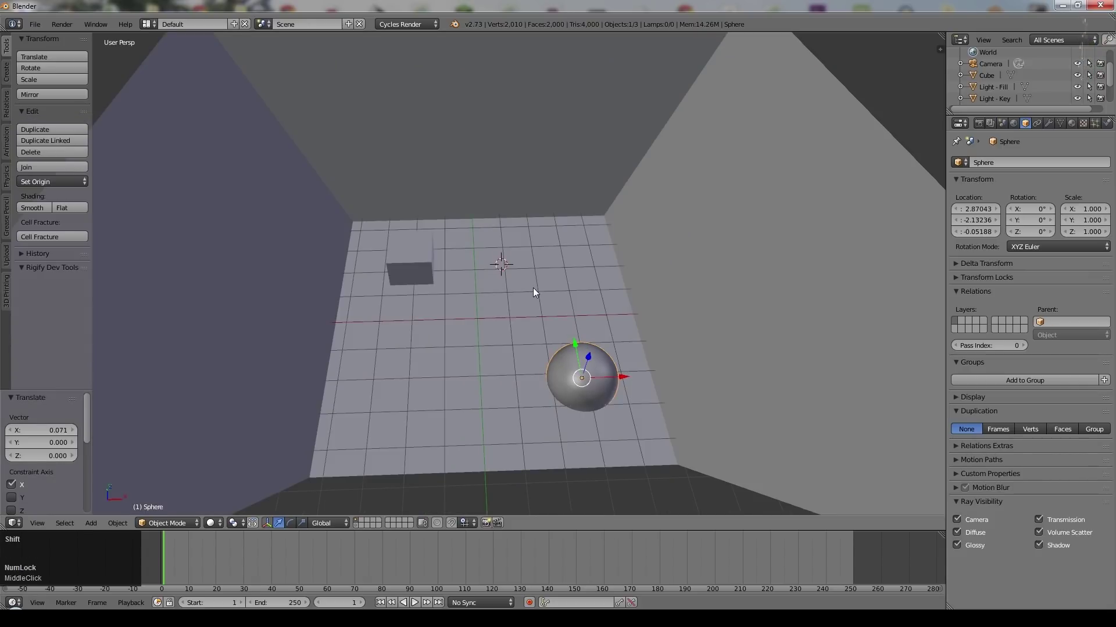
Add an icosphere with its subdivisions set to 1
{"action": "key", "text": "shift+a"}
{"action": "mouse_move", "coordinate": [532, 287]}
{"action": "left_click", "coordinate": [594, 333]}
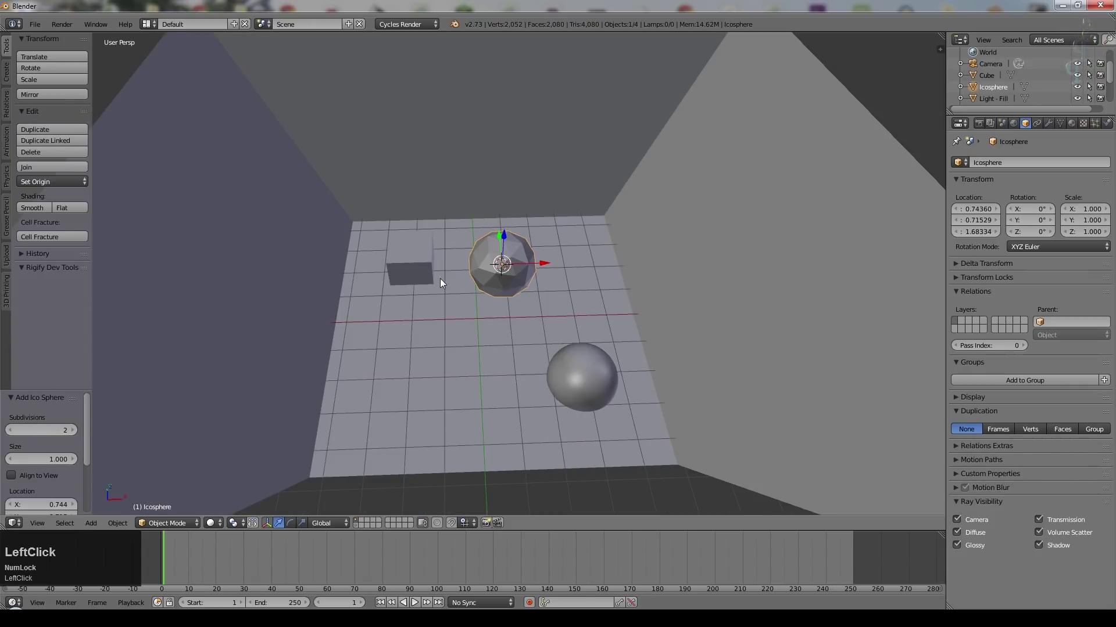
{"action": "left_click", "coordinate": [10, 430]}
Move the icosphere onto the floor's back-right area, at about X 2.01, Y 2.80, Z 0.24
{"action": "middle_click_drag", "start_coordinate": [579, 323], "coordinate": [562, 386]}
{"action": "key", "text": "z"}
{"action": "key", "text": "g"}
{"action": "left_click", "coordinate": [620, 354]}
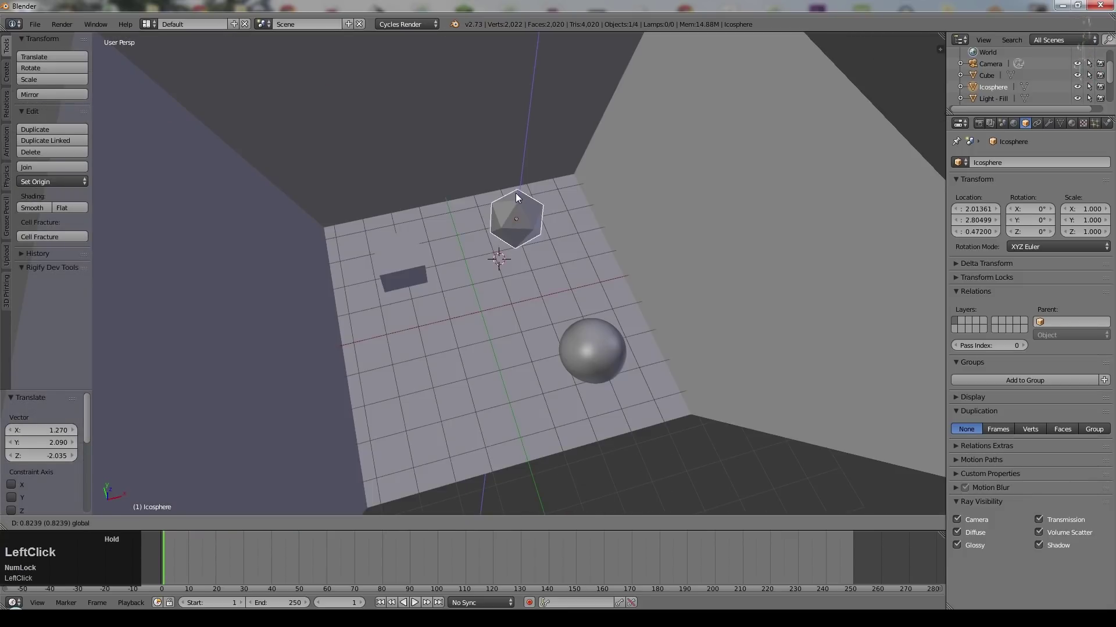
{"action": "left_click_drag", "start_coordinate": [514, 193], "coordinate": [515, 197]}
{"action": "middle_click_drag", "start_coordinate": [587, 315], "coordinate": [573, 281]}
Add a Sun lamp above the middle of the floor and raise it about 3 units
{"action": "left_click", "coordinate": [484, 323]}
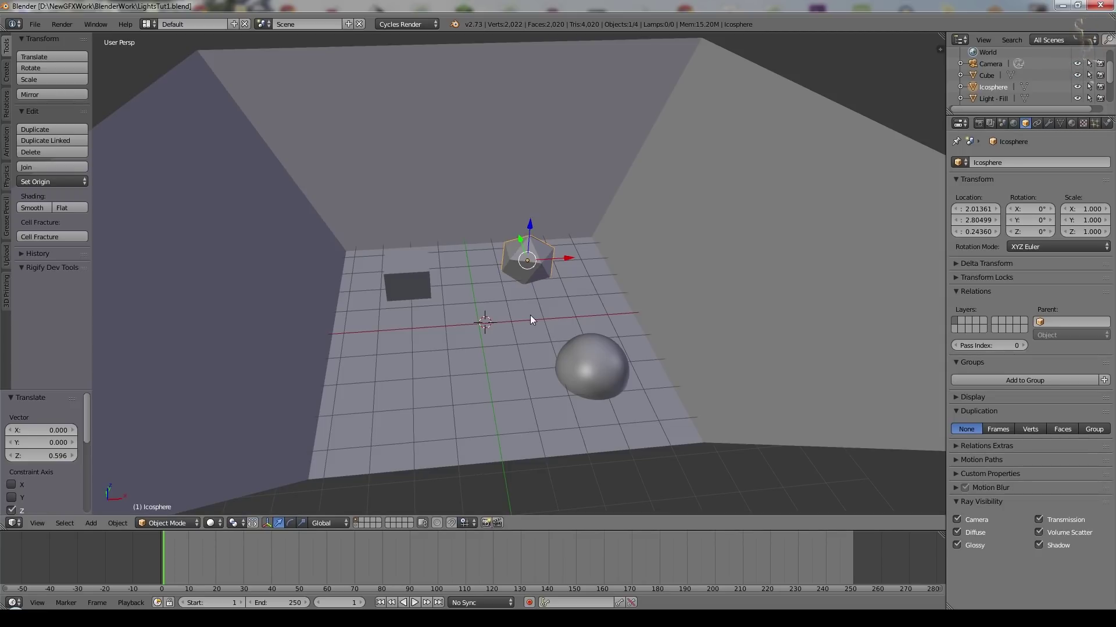
{"action": "key", "text": "shift+a"}
{"action": "mouse_move", "coordinate": [510, 448]}
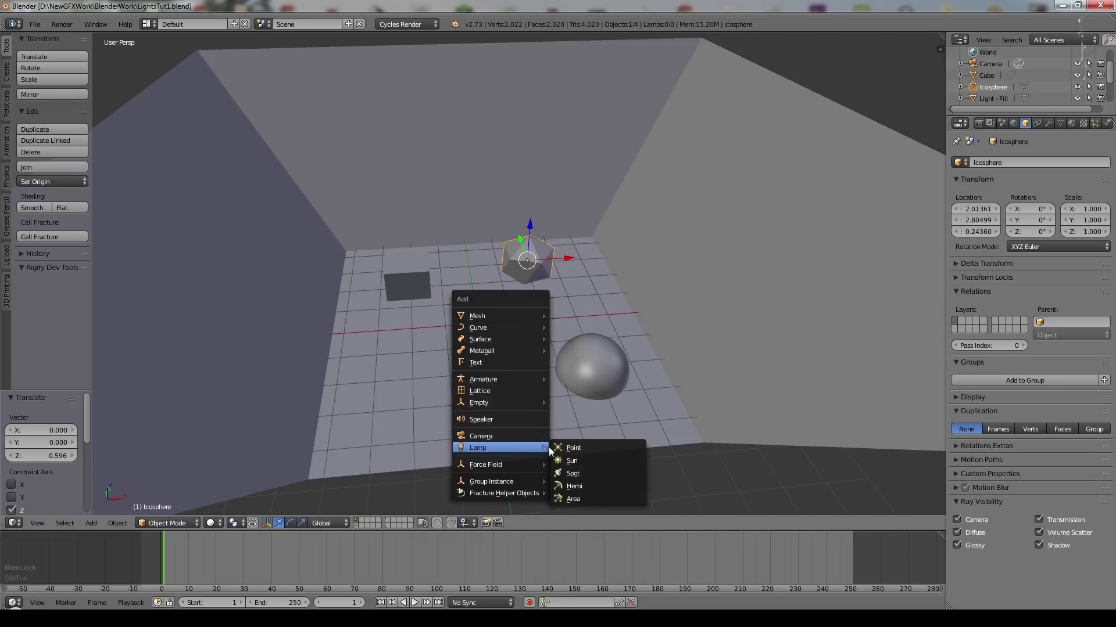
{"action": "left_click", "coordinate": [572, 461]}
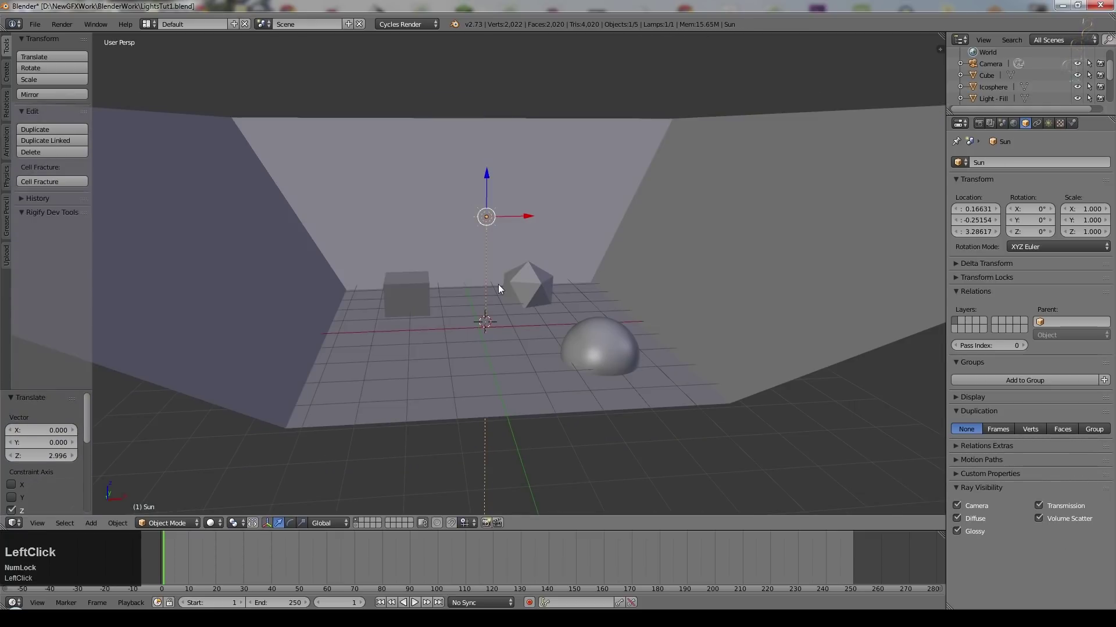
Hide the tool shelf and split the 3D viewport into two side-by-side views
{"action": "key", "text": "t"}
{"action": "left_click_drag", "start_coordinate": [942, 37], "coordinate": [412, 42]}
Set the preview samples to 10 and disable reflective and refractive caustics in the render settings
{"action": "left_click", "coordinate": [979, 123]}
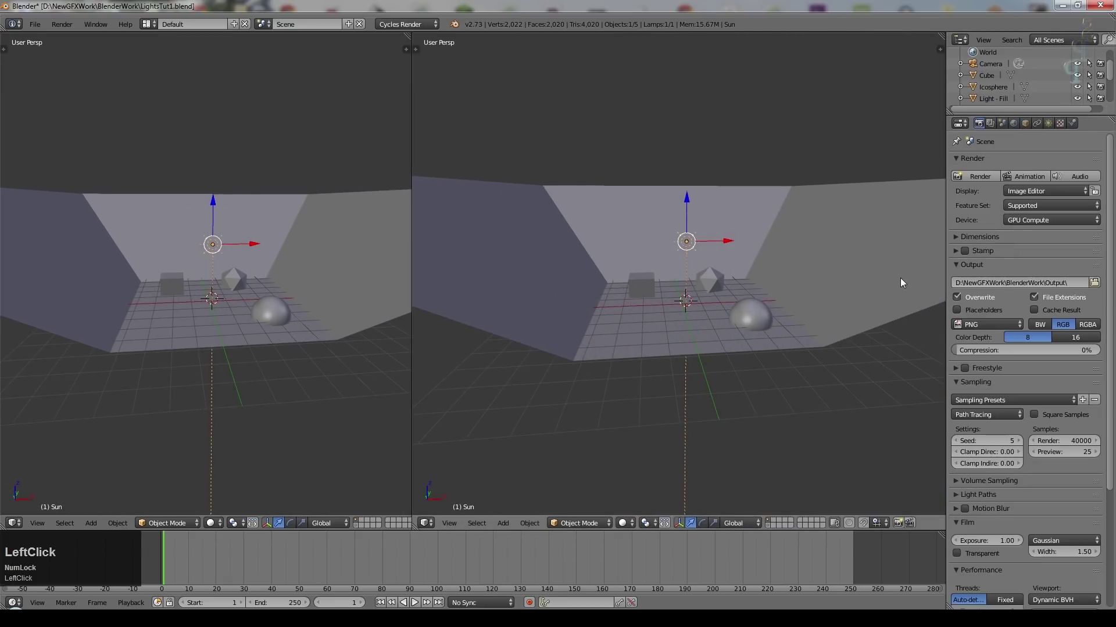
{"action": "left_click", "coordinate": [1092, 452]}
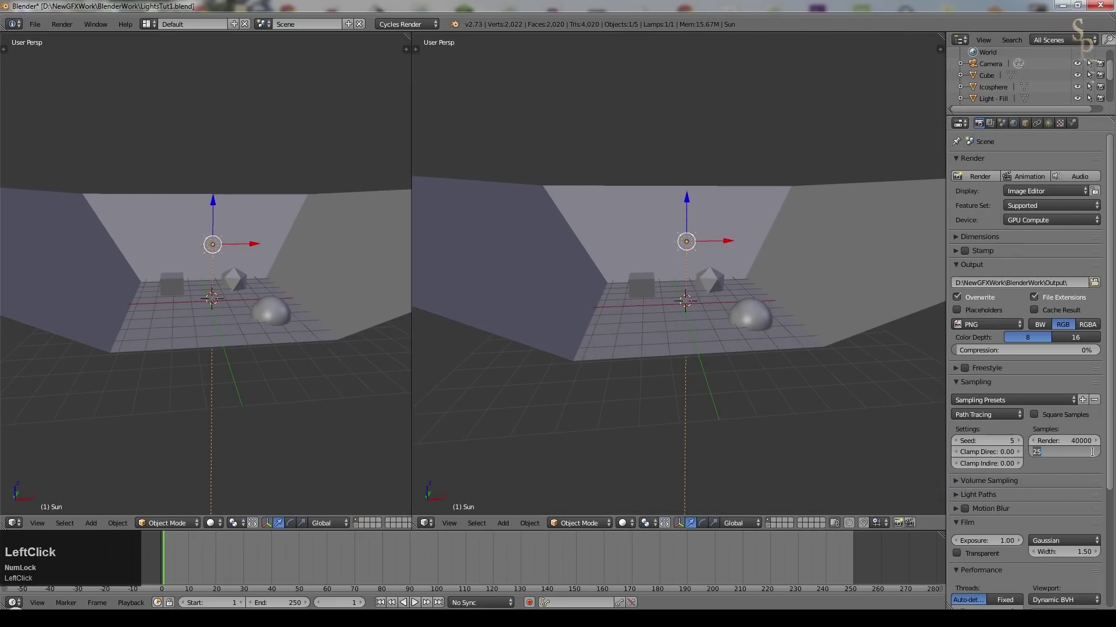
{"action": "type", "text": "10"}
{"action": "key", "text": "KP_Enter"}
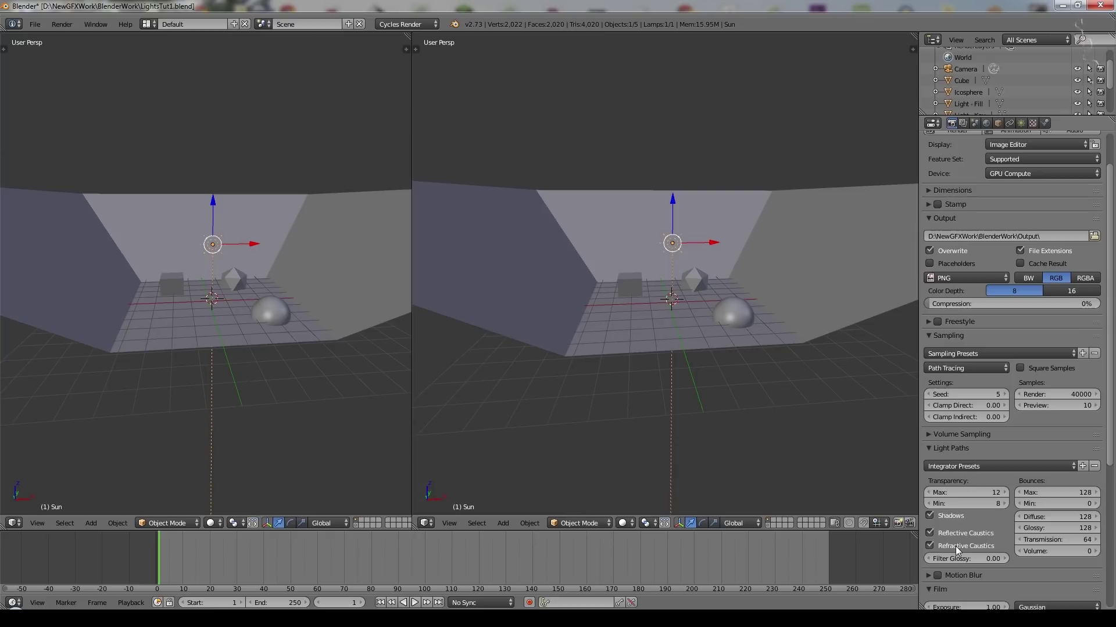
{"action": "left_click", "coordinate": [931, 546]}
{"action": "left_click", "coordinate": [930, 534]}
Show the Sun's lamp settings, and display the left 3D view as a wider Rendered preview of the objects
{"action": "left_click", "coordinate": [1021, 124]}
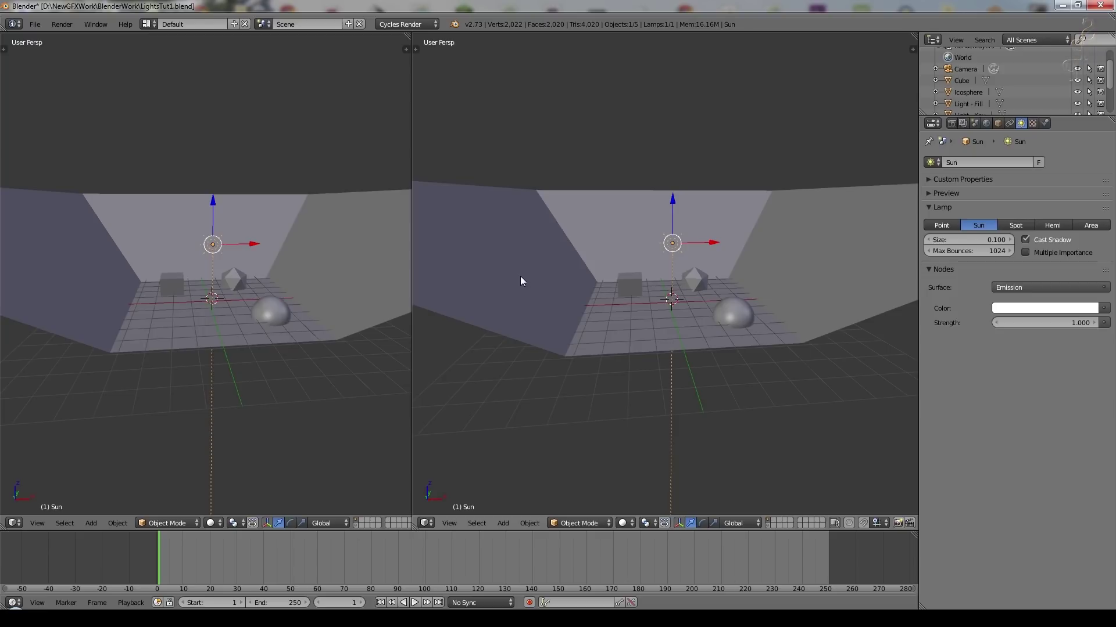
{"action": "left_click", "coordinate": [213, 522]}
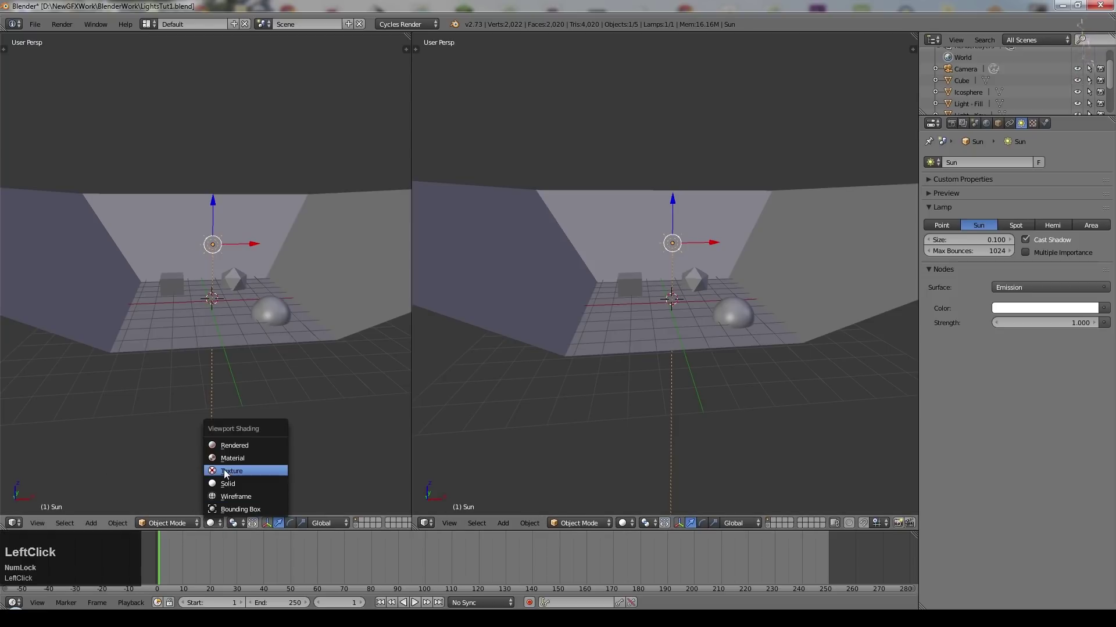
{"action": "left_click", "coordinate": [234, 445]}
{"action": "scroll", "coordinate": [299, 284], "scroll_direction": "up", "scroll_amount": 2}
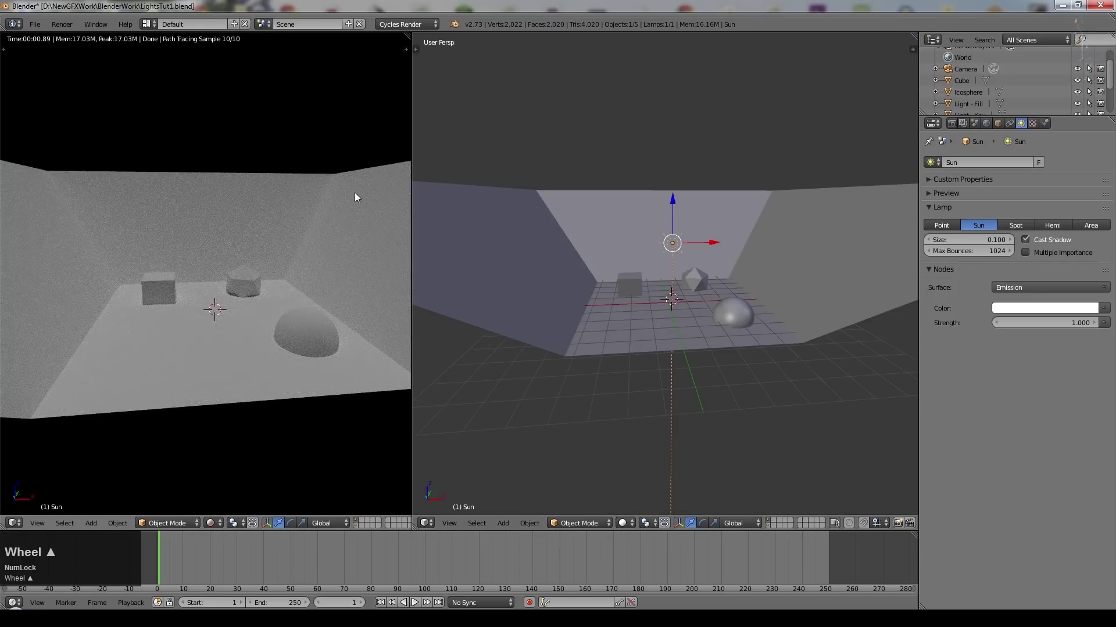
{"action": "left_click_drag", "start_coordinate": [412, 355], "coordinate": [500, 355]}
{"action": "middle_click_drag", "start_coordinate": [392, 365], "coordinate": [343, 361]}
{"action": "scroll", "coordinate": [344, 361], "scroll_direction": "up", "scroll_amount": 4}
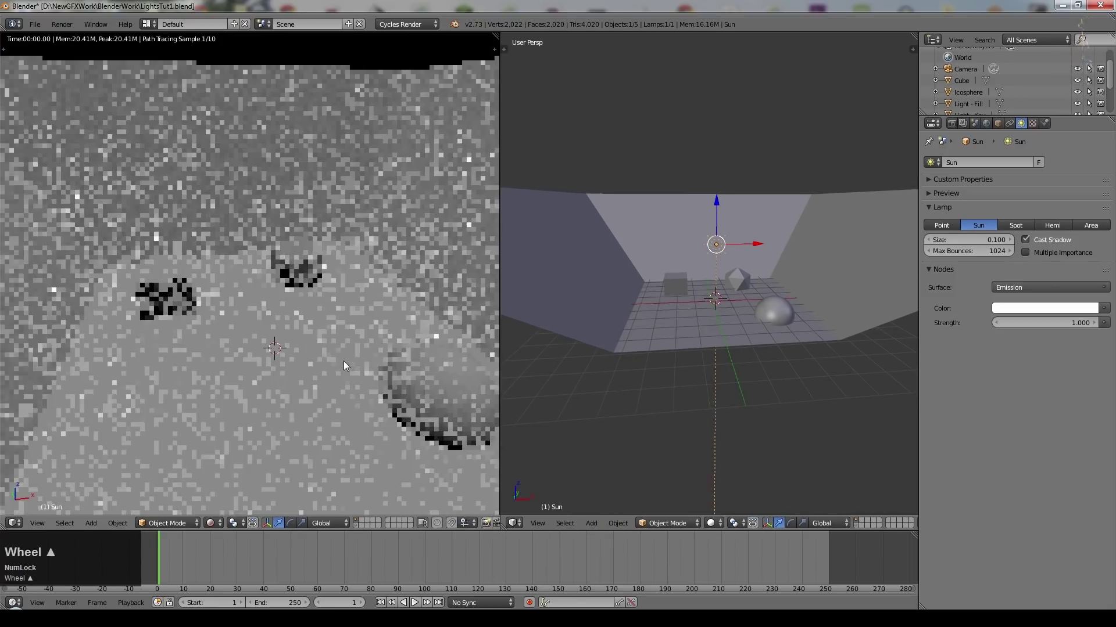
{"action": "scroll", "coordinate": [344, 361], "scroll_direction": "down", "scroll_amount": 2}
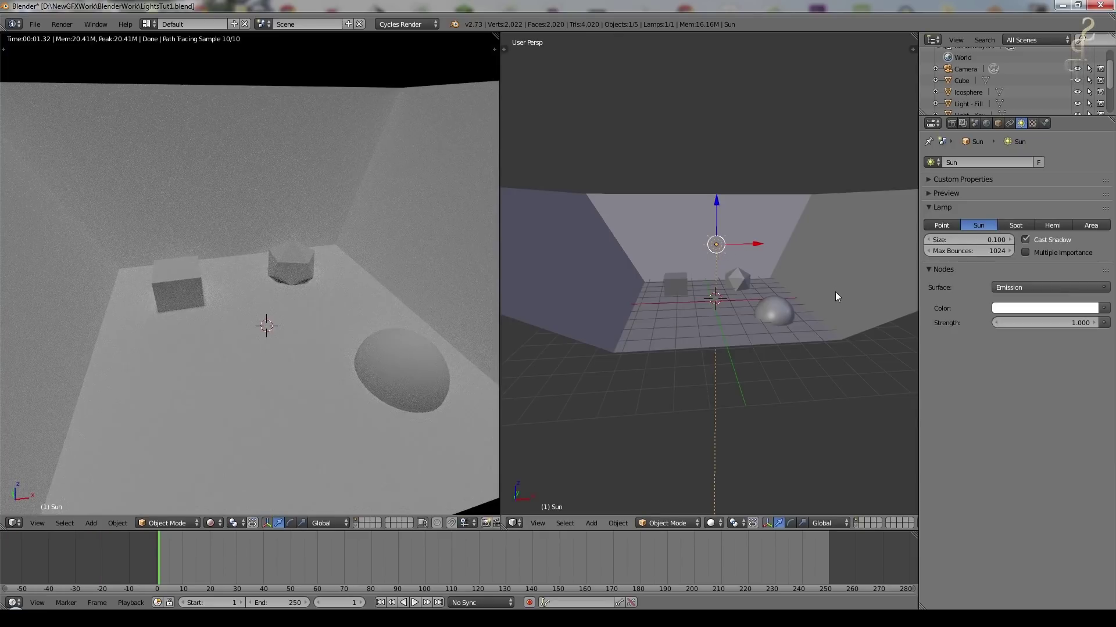
Rotate the Sun lamp about 48° to light the room from the side, and set its strength to 2.5
{"action": "key", "text": "r"}
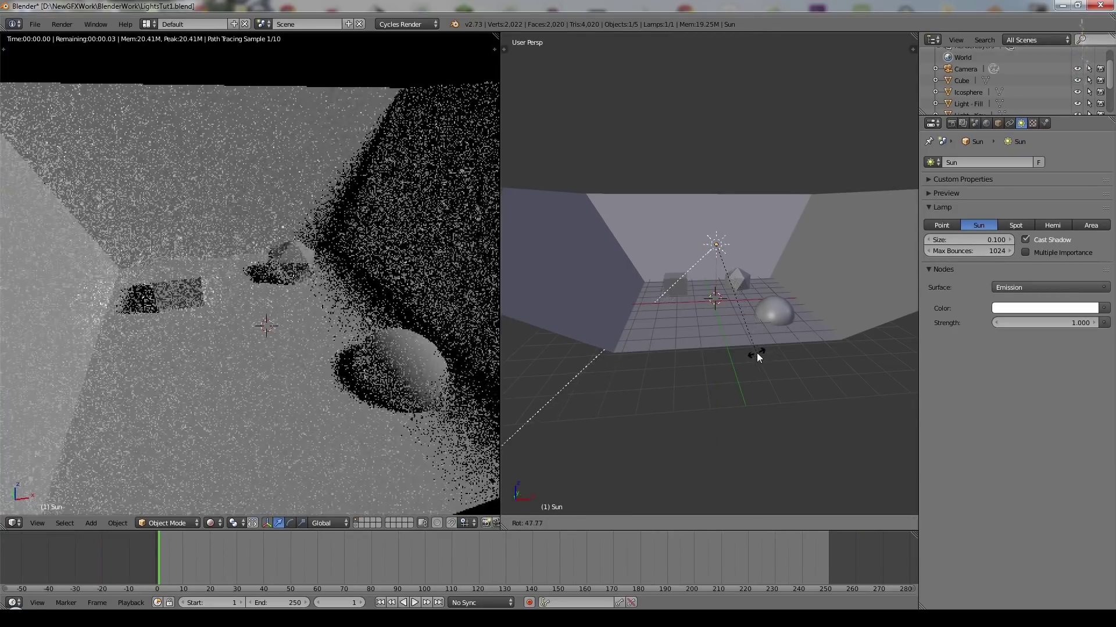
{"action": "left_click", "coordinate": [755, 353]}
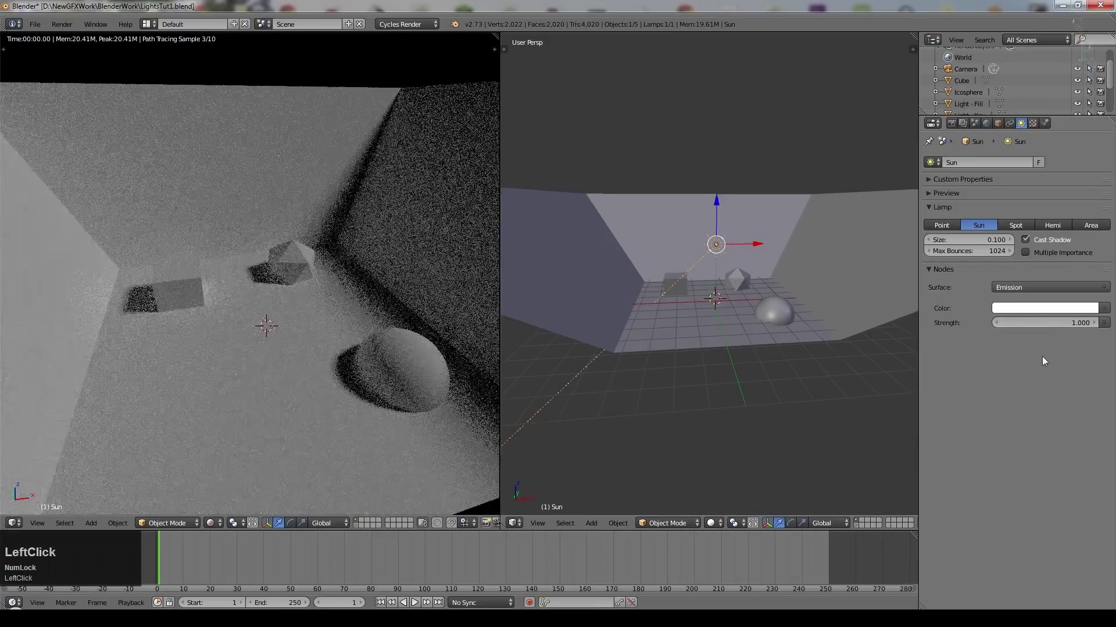
{"action": "left_click", "coordinate": [1051, 323]}
{"action": "type", "text": "2.5"}
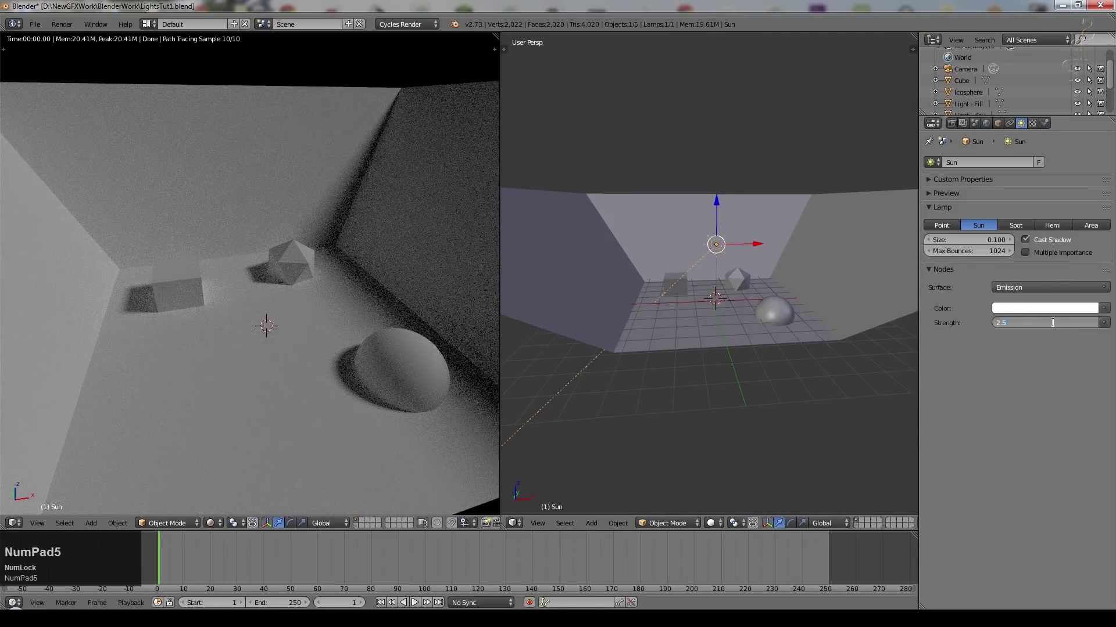
{"action": "key", "text": "KP_Enter"}
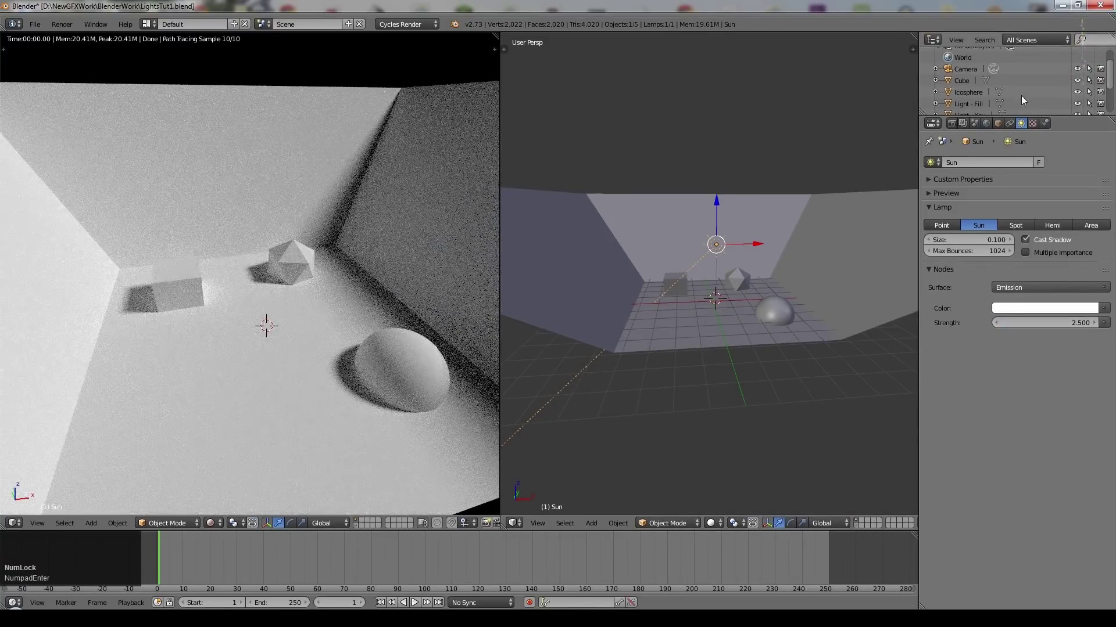
Reduce the Sun lamp's max bounces to 0 and inspect the shadows in the rendered preview
{"action": "scroll", "coordinate": [316, 222], "scroll_direction": "down", "scroll_amount": 2}
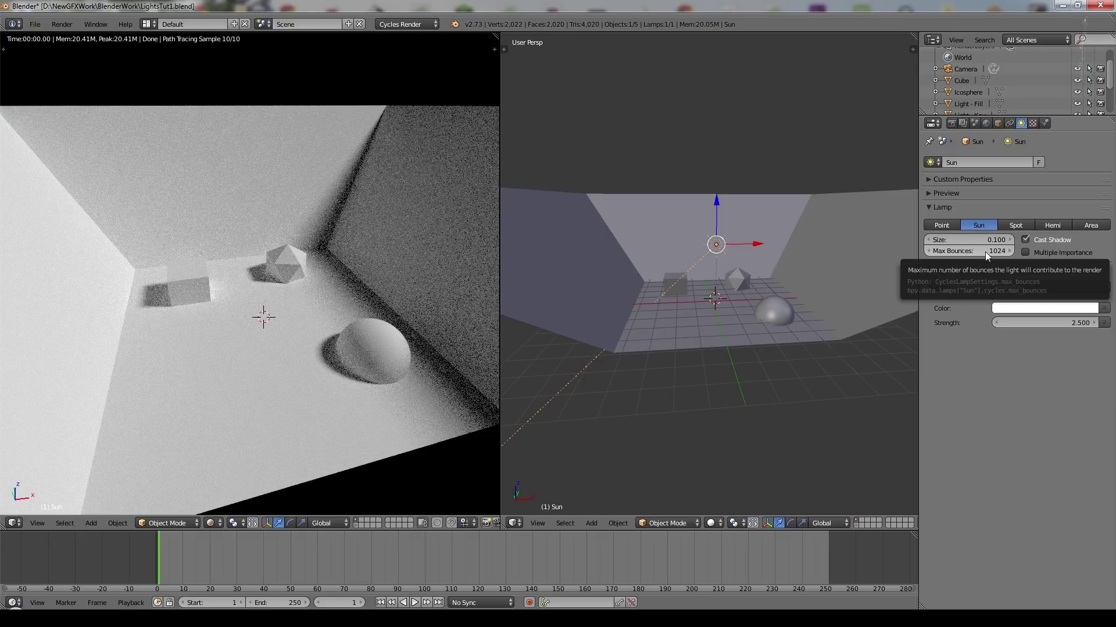
{"action": "left_click_drag", "start_coordinate": [985, 252], "coordinate": [390, 252]}
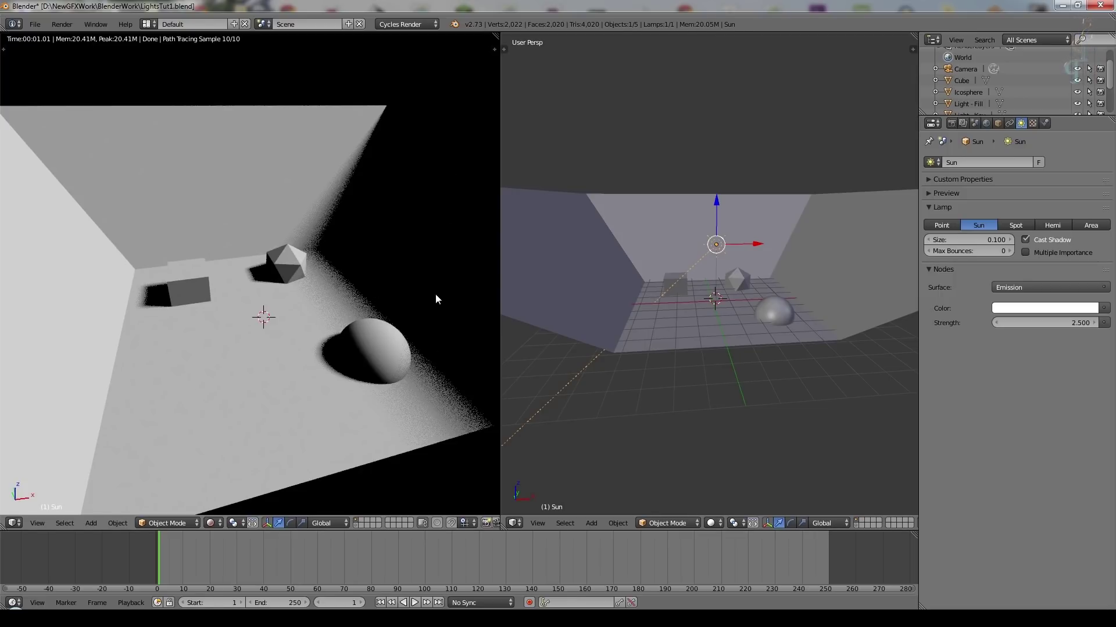
{"action": "mouse_move", "coordinate": [434, 294]}
{"action": "middle_mouse_down"}
{"action": "mouse_move", "coordinate": [445, 294]}
{"action": "mouse_move", "coordinate": [356, 301]}
{"action": "middle_mouse_up"}
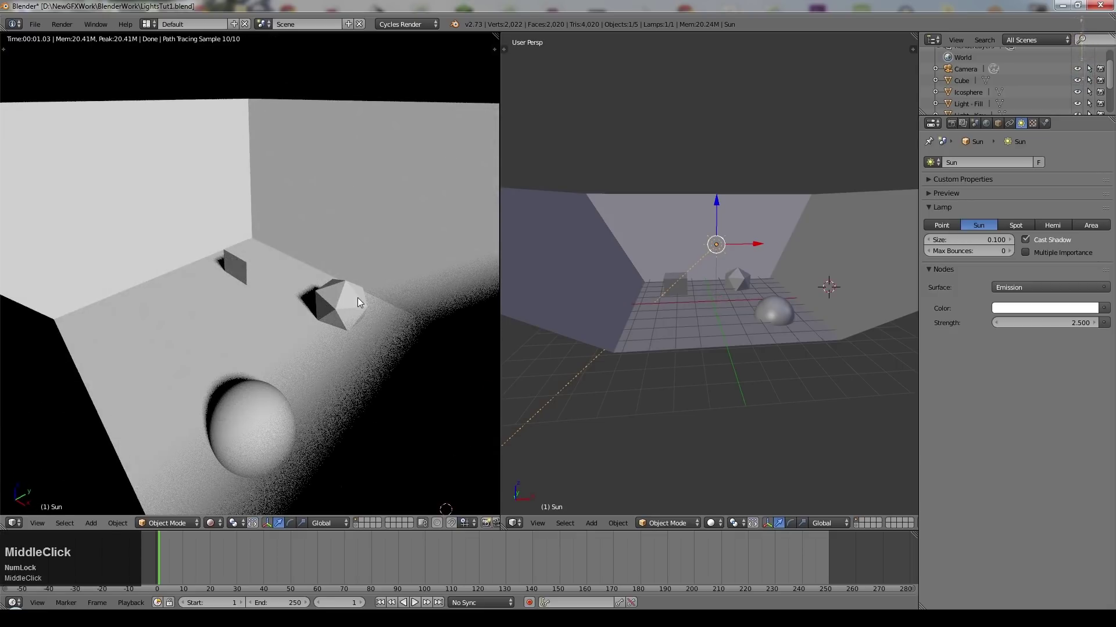
{"action": "scroll", "coordinate": [374, 326], "scroll_direction": "up", "scroll_amount": 2}
{"action": "middle_click_drag", "start_coordinate": [347, 319], "coordinate": [389, 303]}
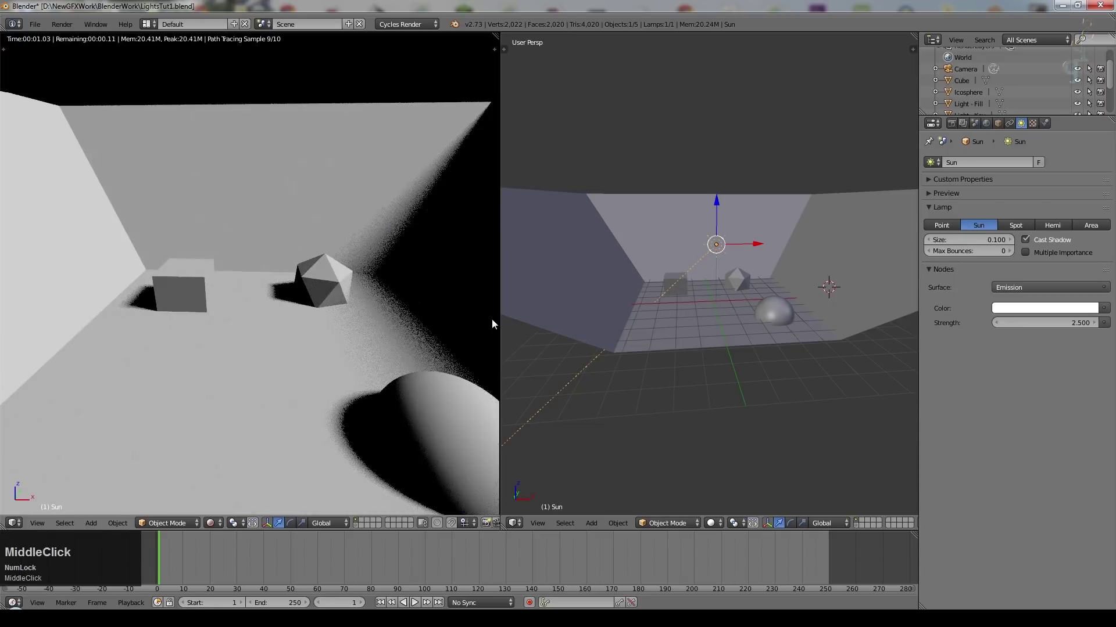
{"action": "scroll", "coordinate": [403, 294], "scroll_direction": "up", "scroll_amount": 2}
{"action": "scroll", "coordinate": [360, 277], "scroll_direction": "down", "scroll_amount": 2}
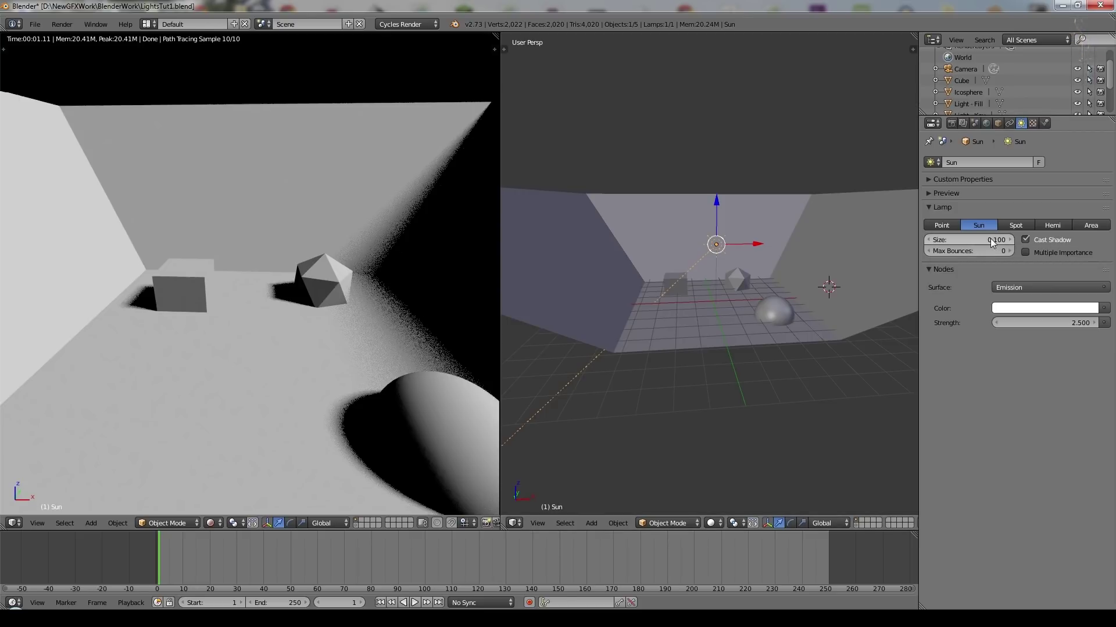
Set the Sun's size to 0 and max bounces to 1, and inspect the shadows around the objects in the rendered preview
{"action": "left_click_drag", "start_coordinate": [990, 238], "coordinate": [956, 239]}
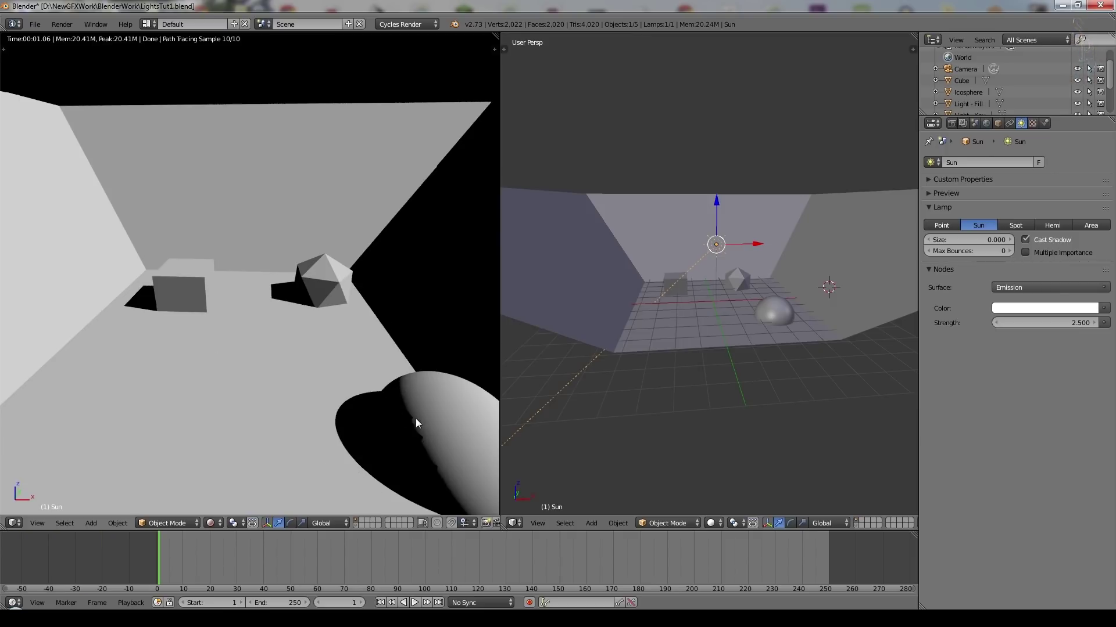
{"action": "left_click", "coordinate": [1009, 251]}
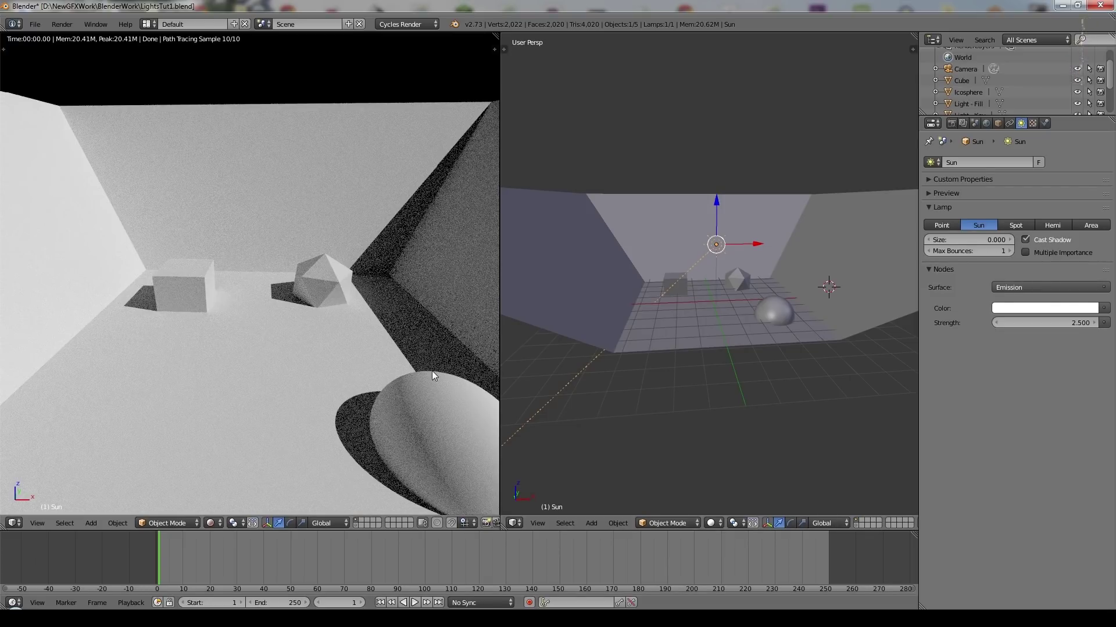
{"action": "scroll", "coordinate": [438, 414], "scroll_direction": "up", "scroll_amount": 3}
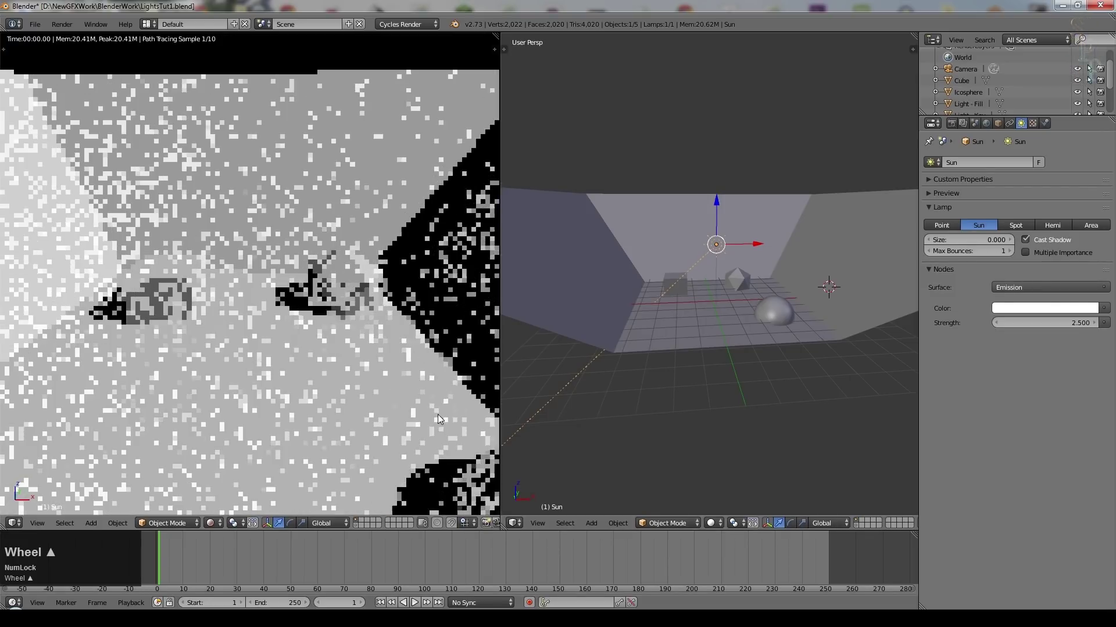
{"action": "middle_click_drag", "start_coordinate": [435, 367], "coordinate": [433, 369]}
{"action": "scroll", "coordinate": [420, 316], "scroll_direction": "up", "scroll_amount": 4}
{"action": "scroll", "coordinate": [385, 356], "scroll_direction": "up", "scroll_amount": 2}
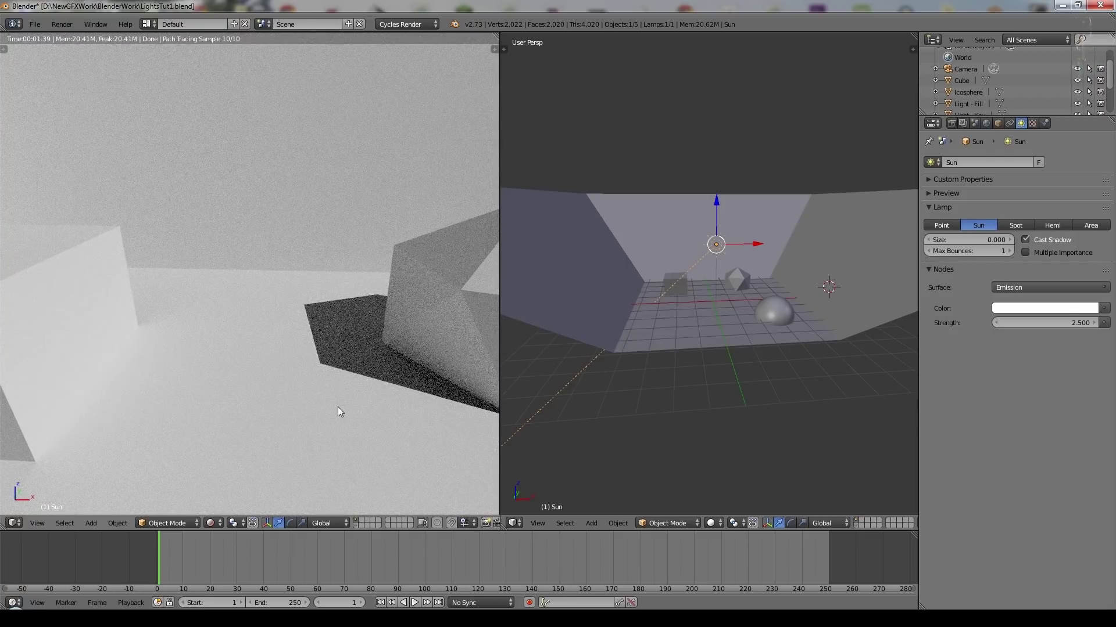
{"action": "key", "text": "KP_0"}
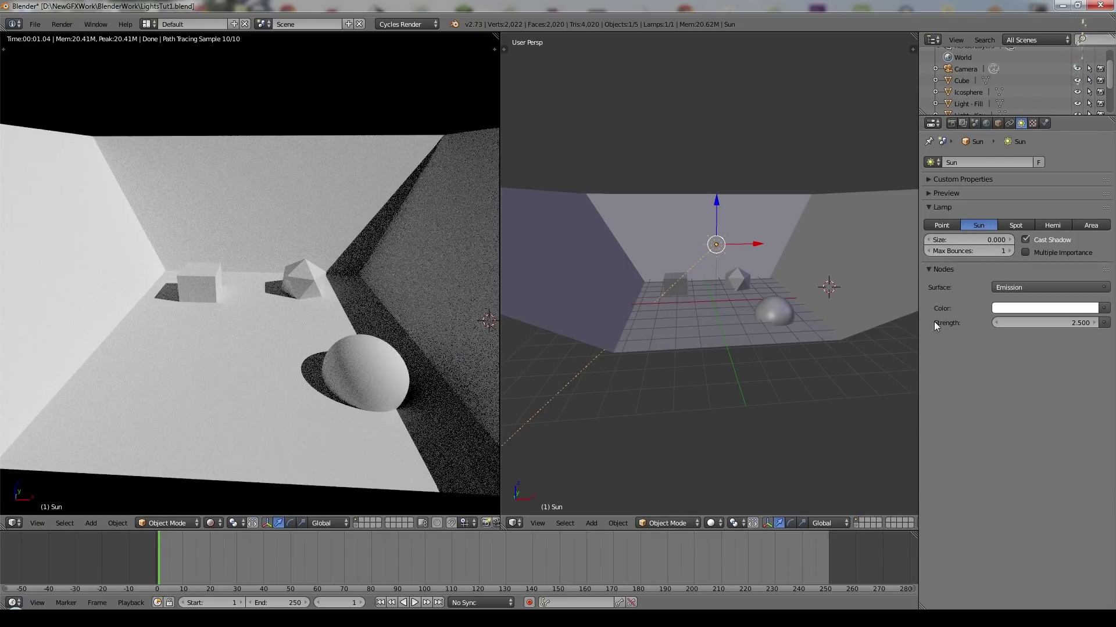
Set the Sun's max bounces to 256 and its size to 0.05
{"action": "left_click", "coordinate": [971, 253]}
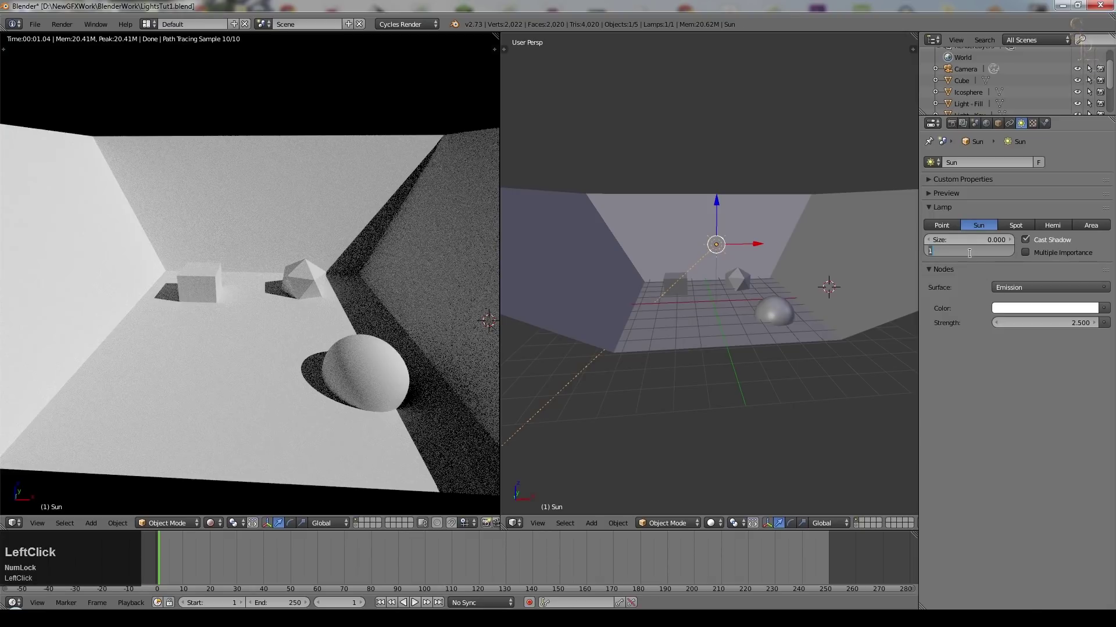
{"action": "type", "text": "256"}
{"action": "key", "text": "KP_Enter"}
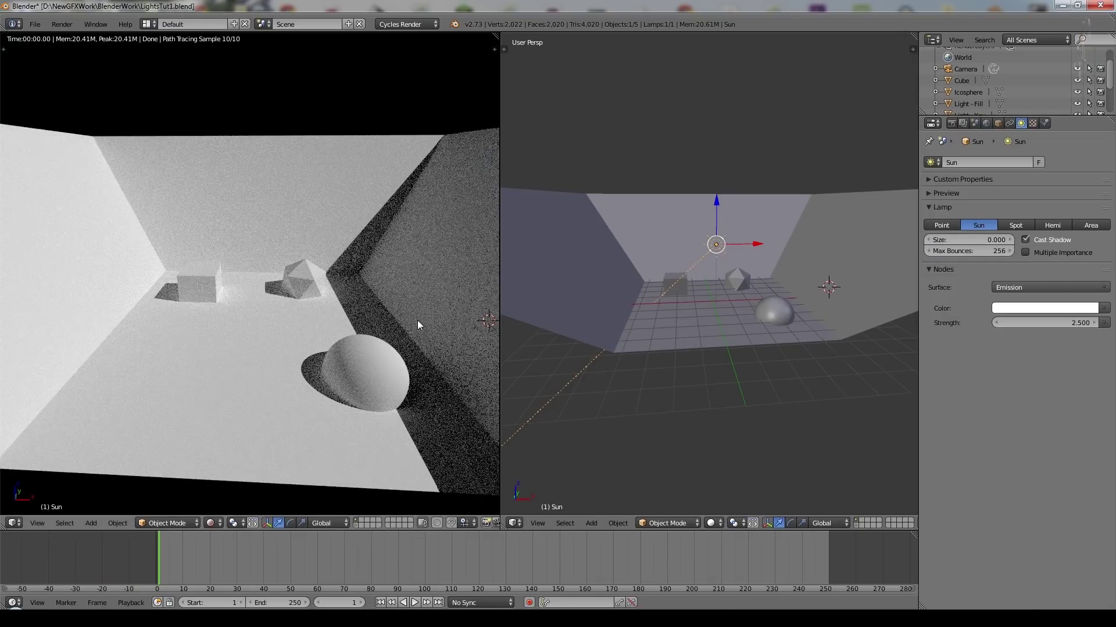
{"action": "scroll", "coordinate": [417, 320], "scroll_direction": "up", "scroll_amount": 3}
{"action": "left_click_drag", "start_coordinate": [973, 239], "coordinate": [981, 239]}
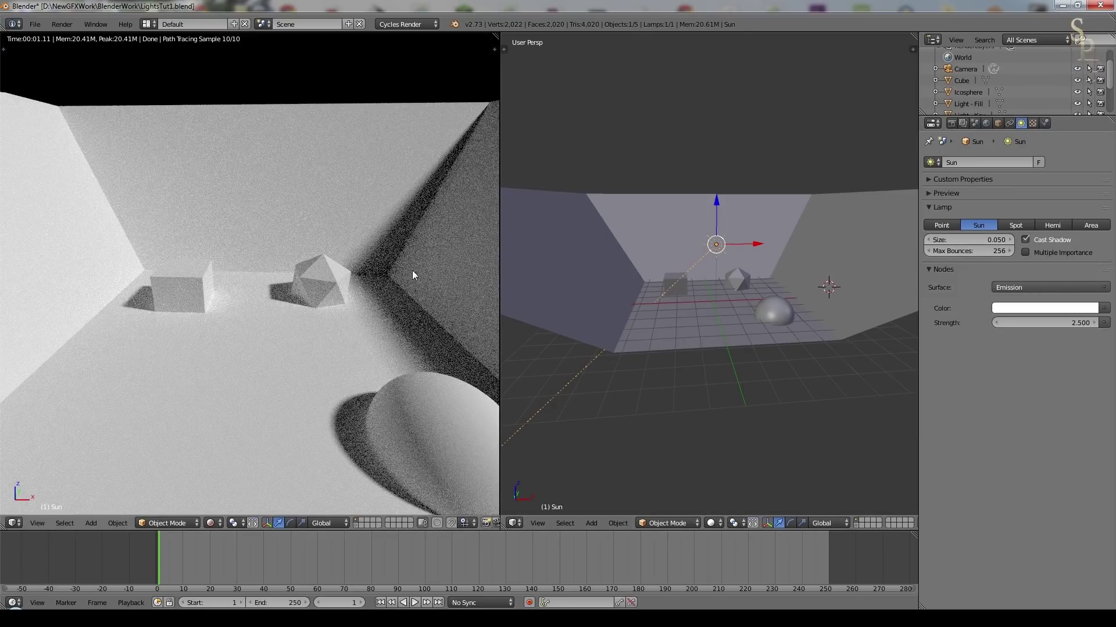
Increase the Sun's size to 1 and inspect the softened shadows in the rendered preview
{"action": "left_click_drag", "start_coordinate": [954, 242], "coordinate": [1008, 243]}
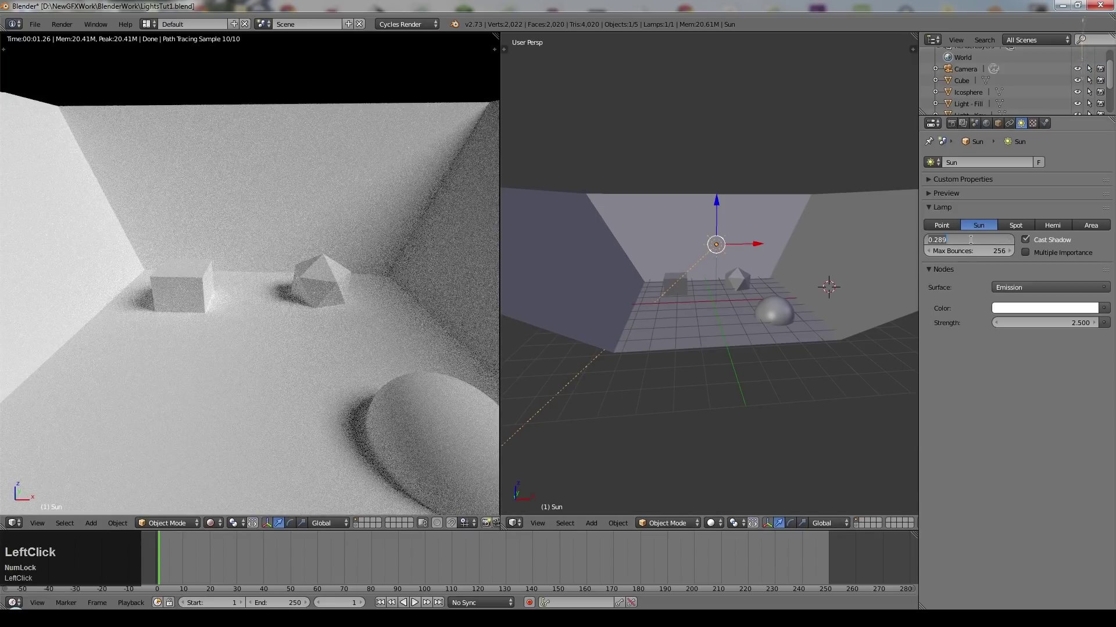
{"action": "type", "text": "1"}
{"action": "key", "text": "KP_Enter"}
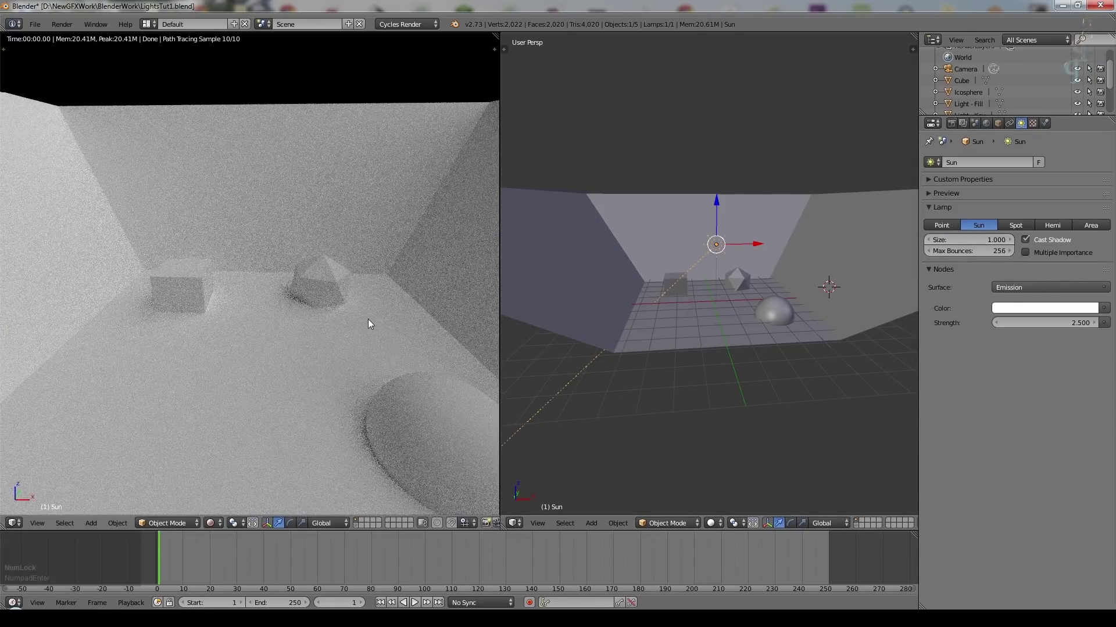
{"action": "scroll", "coordinate": [368, 319], "scroll_direction": "down", "scroll_amount": 1}
{"action": "scroll", "coordinate": [418, 239], "scroll_direction": "up", "scroll_amount": 2}
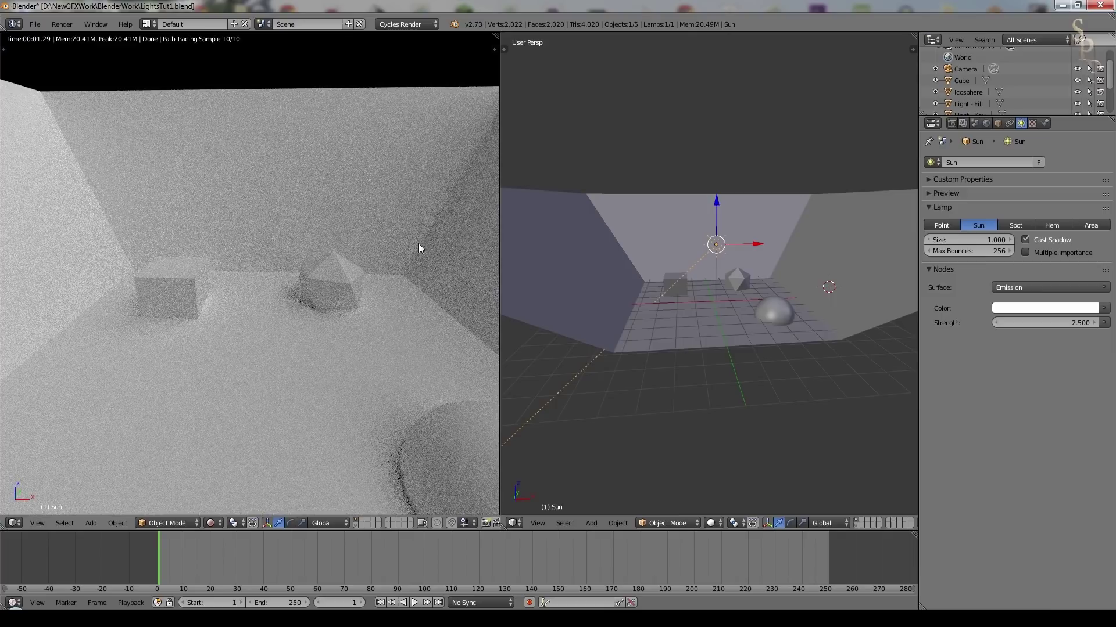
{"action": "scroll", "coordinate": [419, 244], "scroll_direction": "down", "scroll_amount": 3}
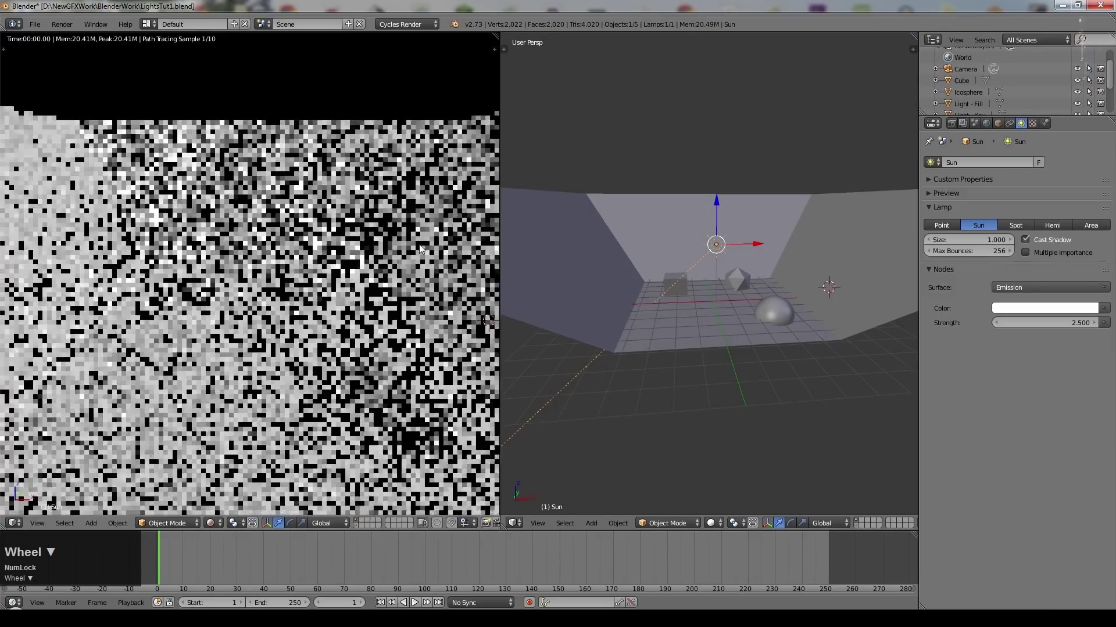
{"action": "scroll", "coordinate": [409, 351], "scroll_direction": "up", "scroll_amount": 1}
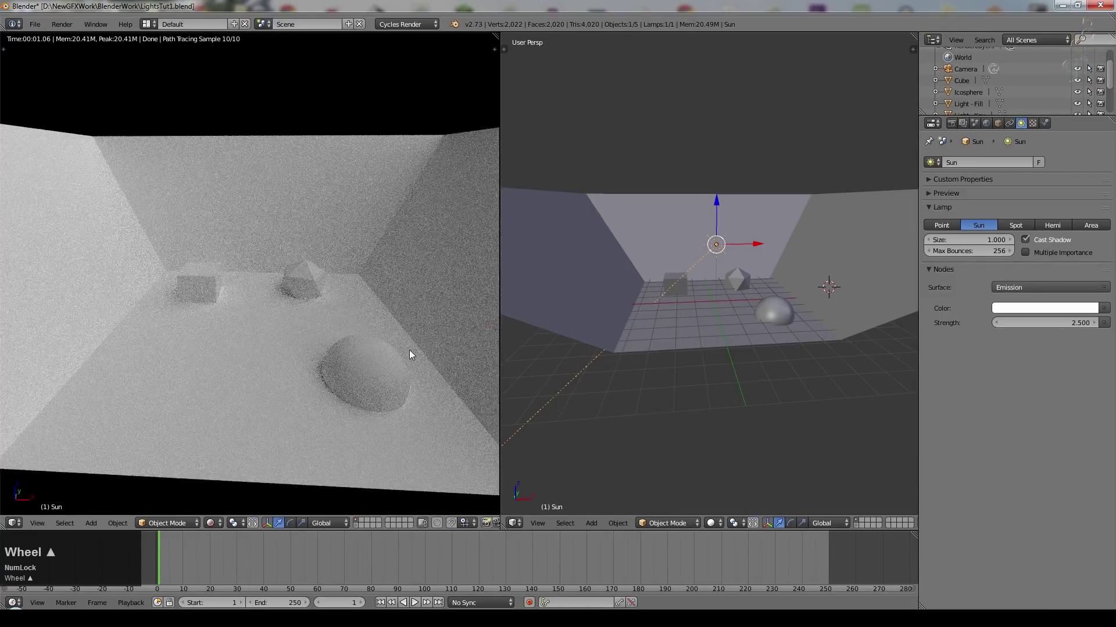
Reduce the Sun's max bounces to 0 and compare the shading of the objects in the rendered preview
{"action": "left_click_drag", "start_coordinate": [970, 252], "coordinate": [820, 253]}
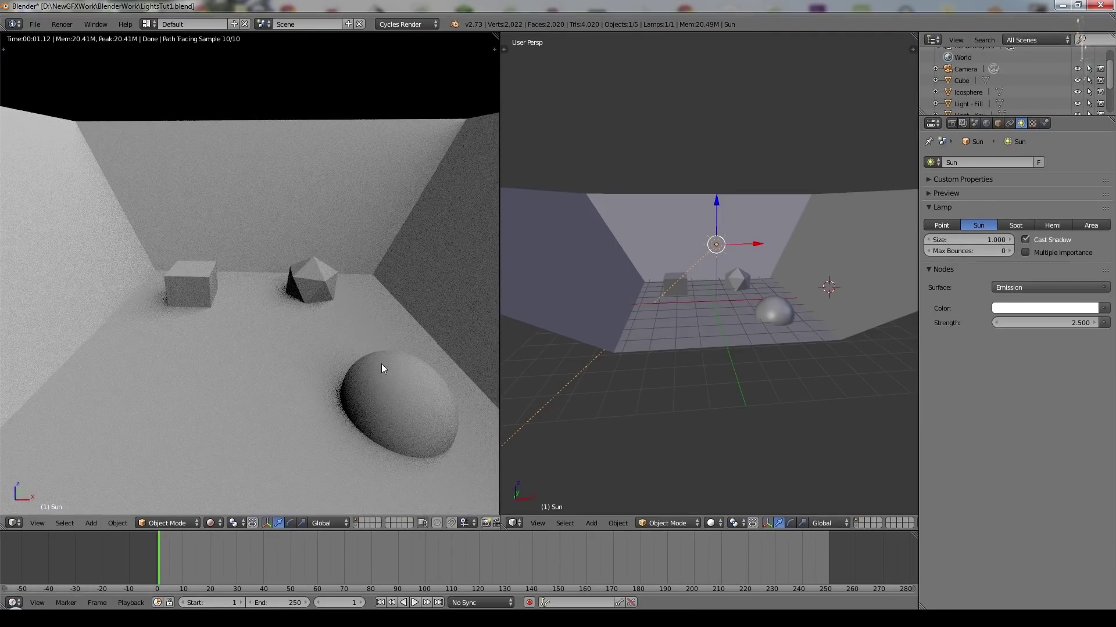
{"action": "scroll", "coordinate": [344, 374], "scroll_direction": "up", "scroll_amount": 2}
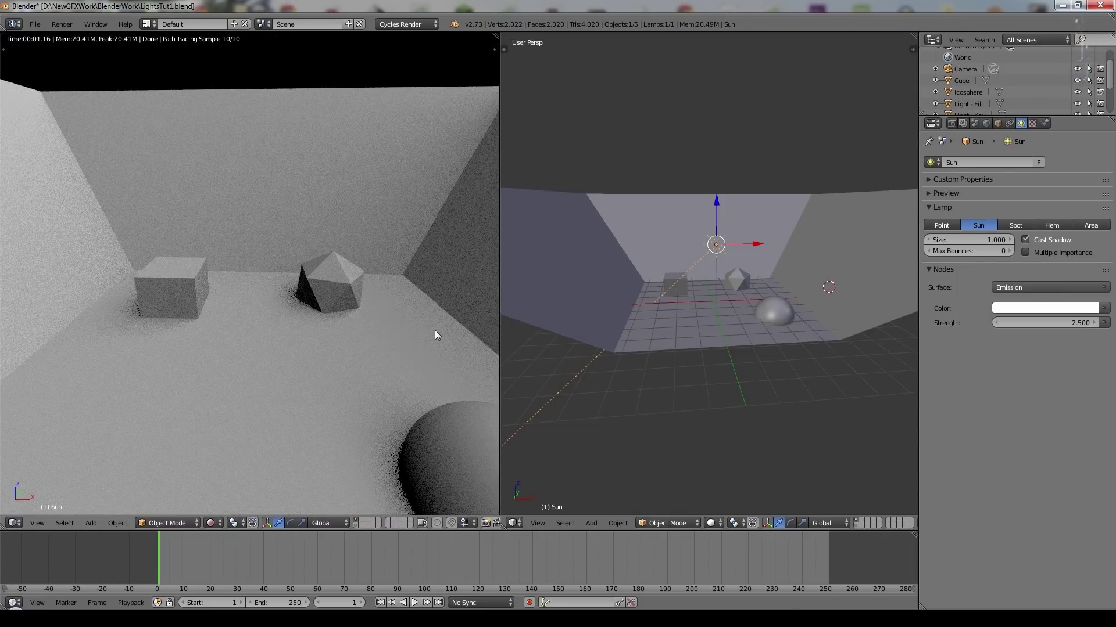
{"action": "scroll", "coordinate": [444, 344], "scroll_direction": "down", "scroll_amount": 2}
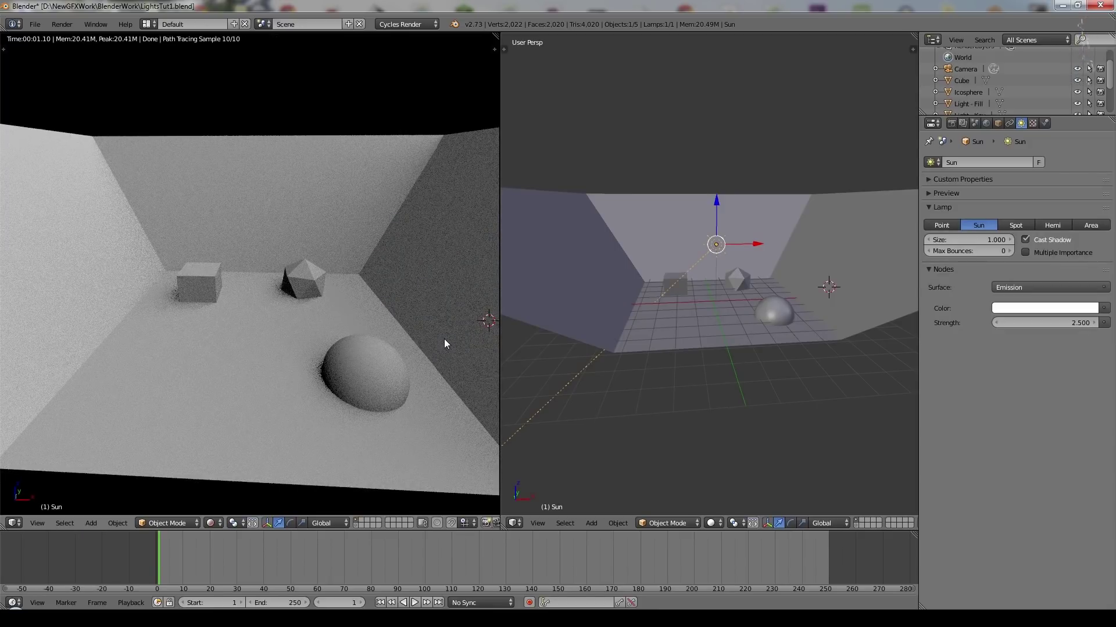
{"action": "scroll", "coordinate": [395, 337], "scroll_direction": "up", "scroll_amount": 1}
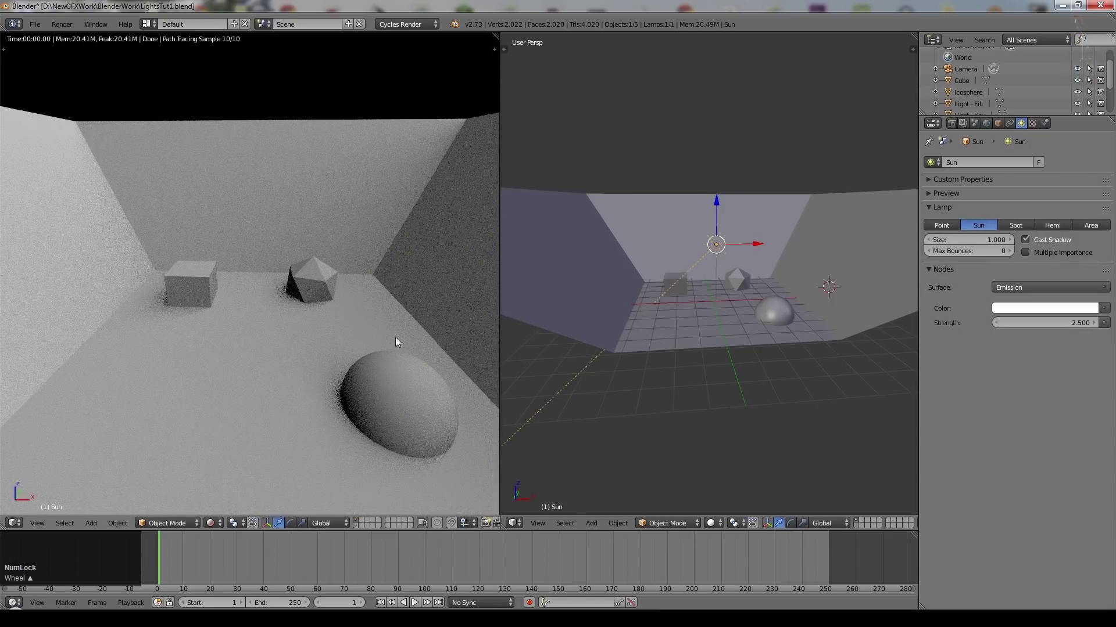
Restore the Sun's max bounces to 256 and set its size to 0.2
{"action": "left_click", "coordinate": [973, 251]}
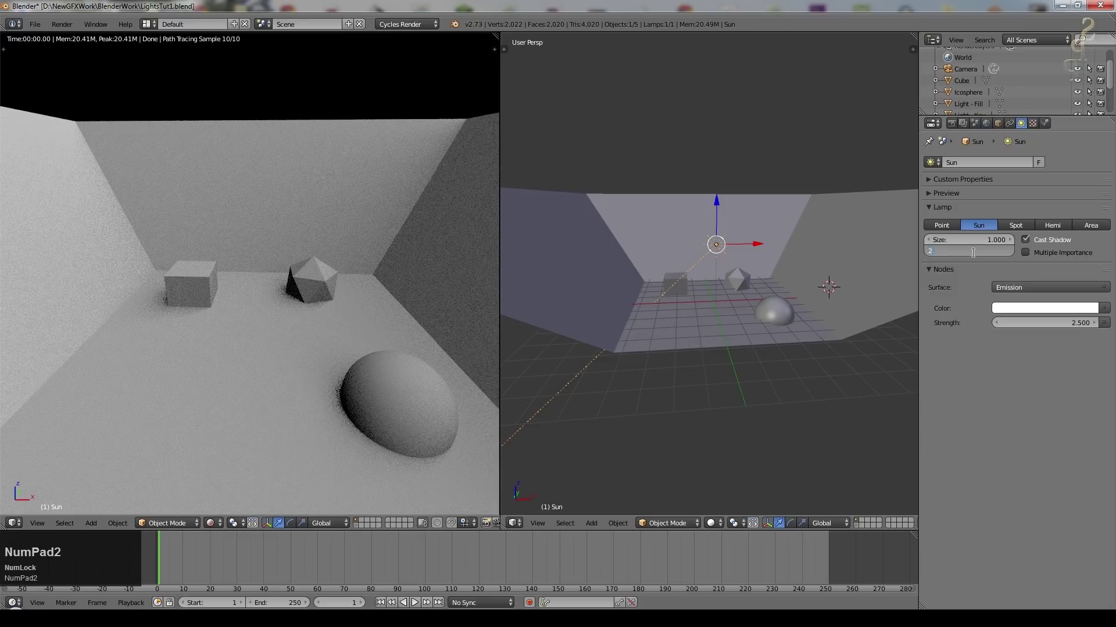
{"action": "key", "text": "KP_Enter"}
{"action": "left_click", "coordinate": [983, 241]}
{"action": "type", "text": "."}
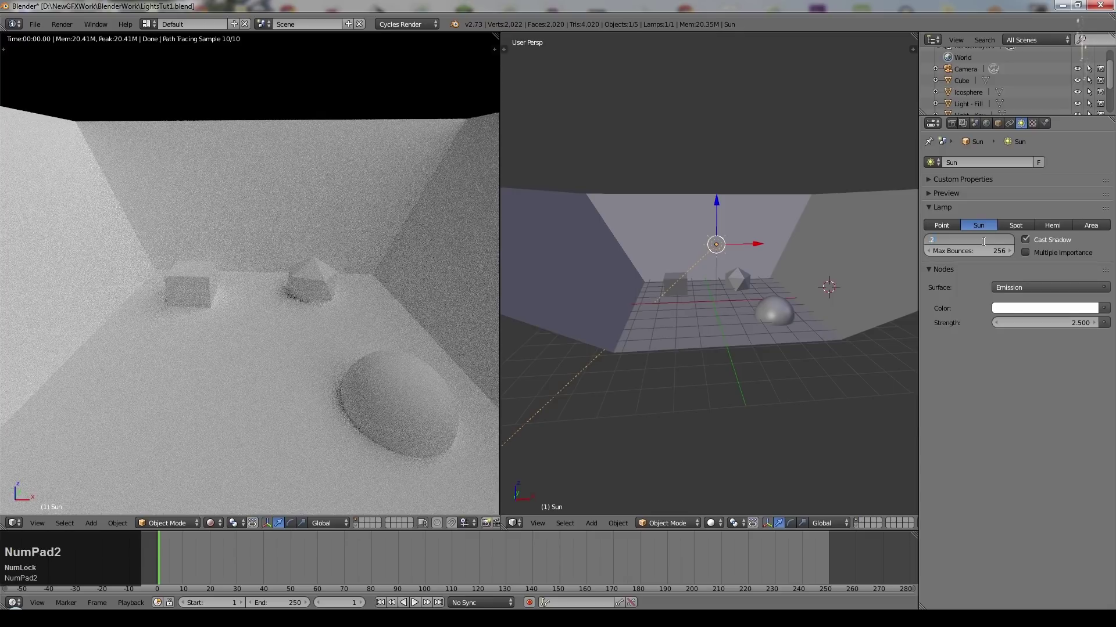
{"action": "type", "text": "2"}
{"action": "key", "text": "KP_Enter"}
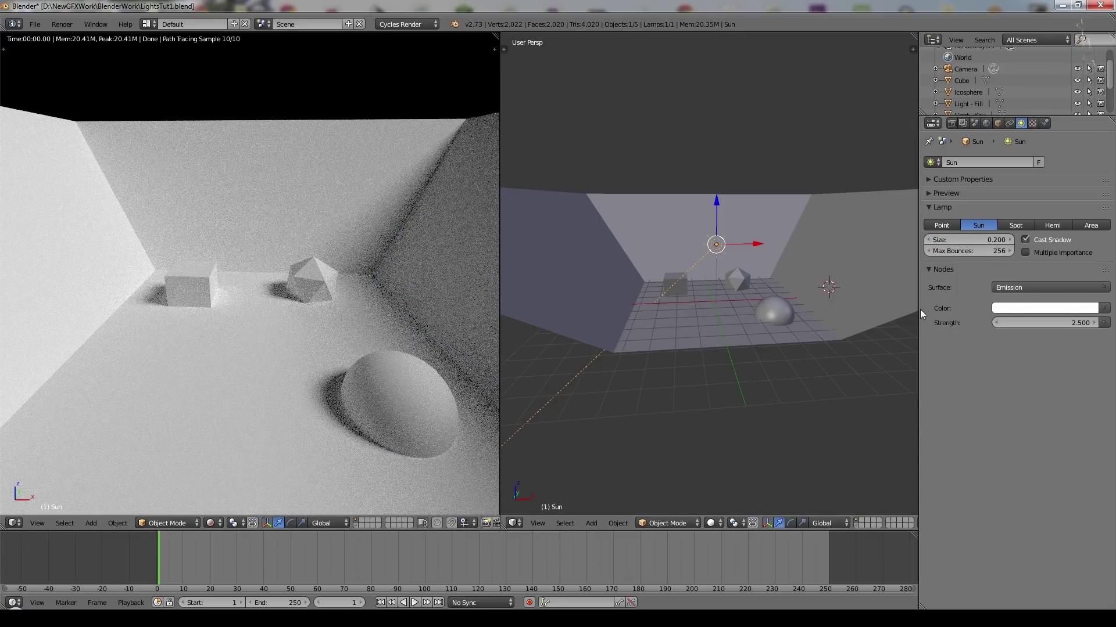
Try pale yellow and light orange tints for the Sun's emission color, and return it to white
{"action": "left_click", "coordinate": [1049, 308]}
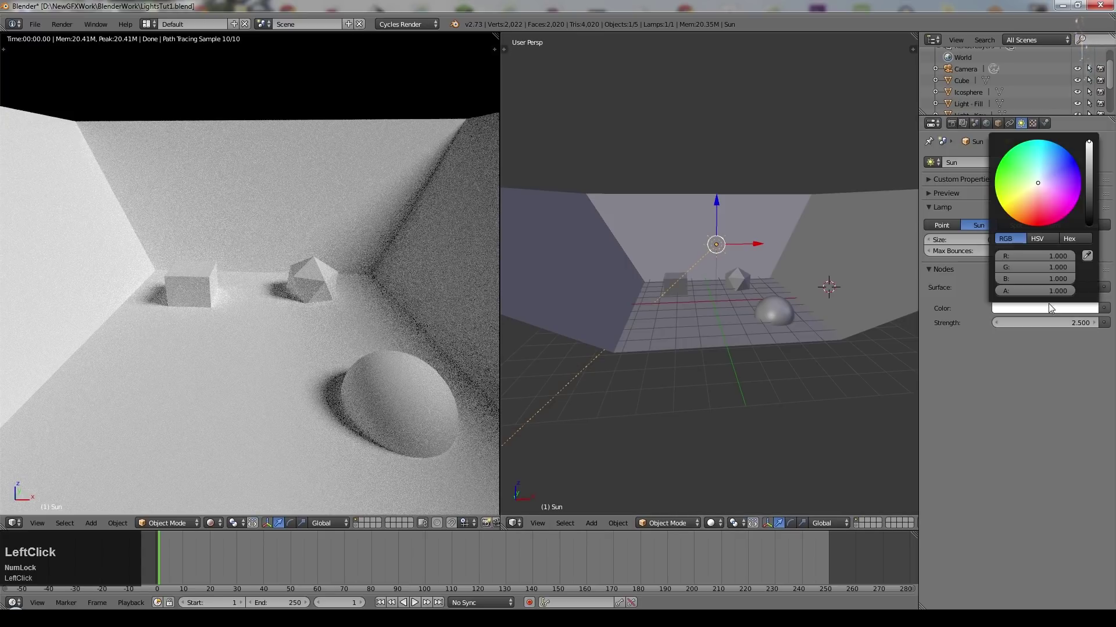
{"action": "left_click", "coordinate": [1029, 192]}
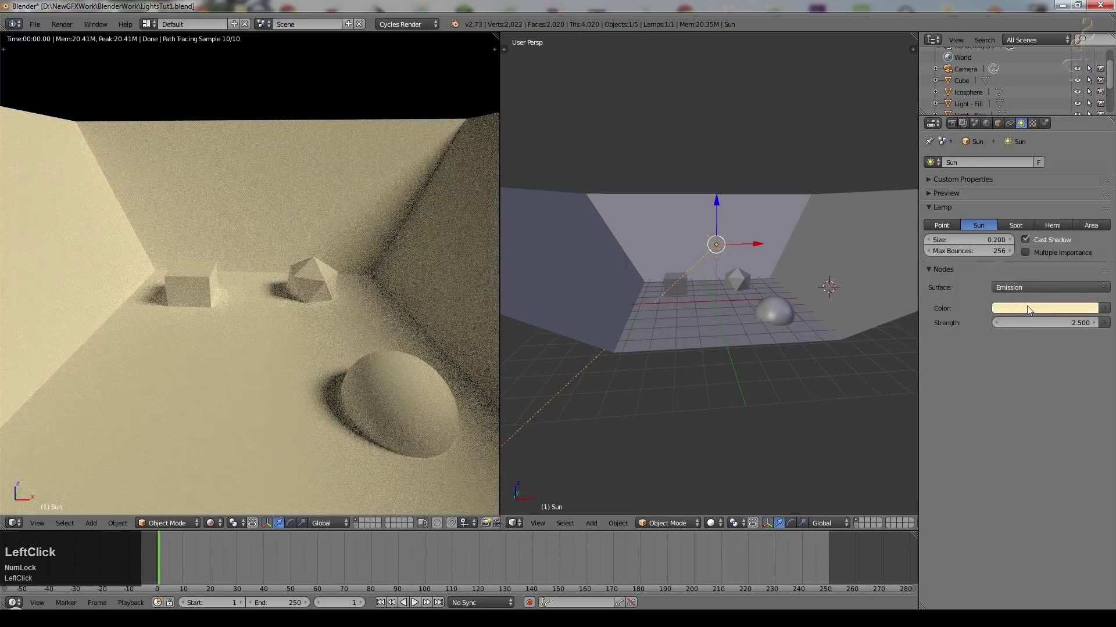
{"action": "left_click", "coordinate": [1028, 195]}
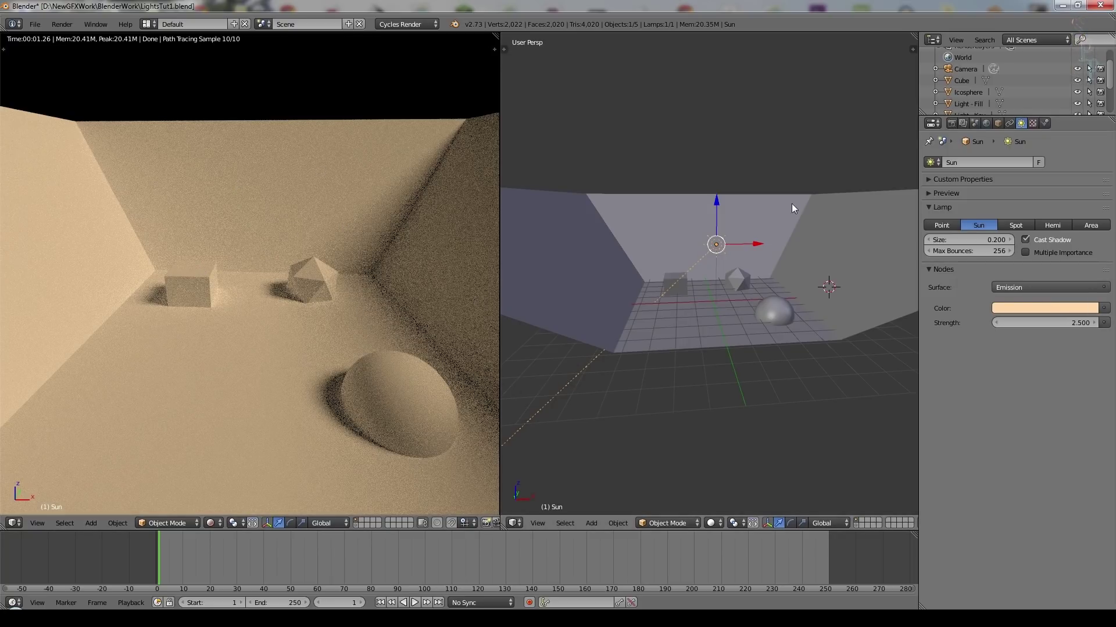
{"action": "left_click", "coordinate": [1062, 307]}
{"action": "left_click_drag", "start_coordinate": [1027, 281], "coordinate": [1074, 268]}
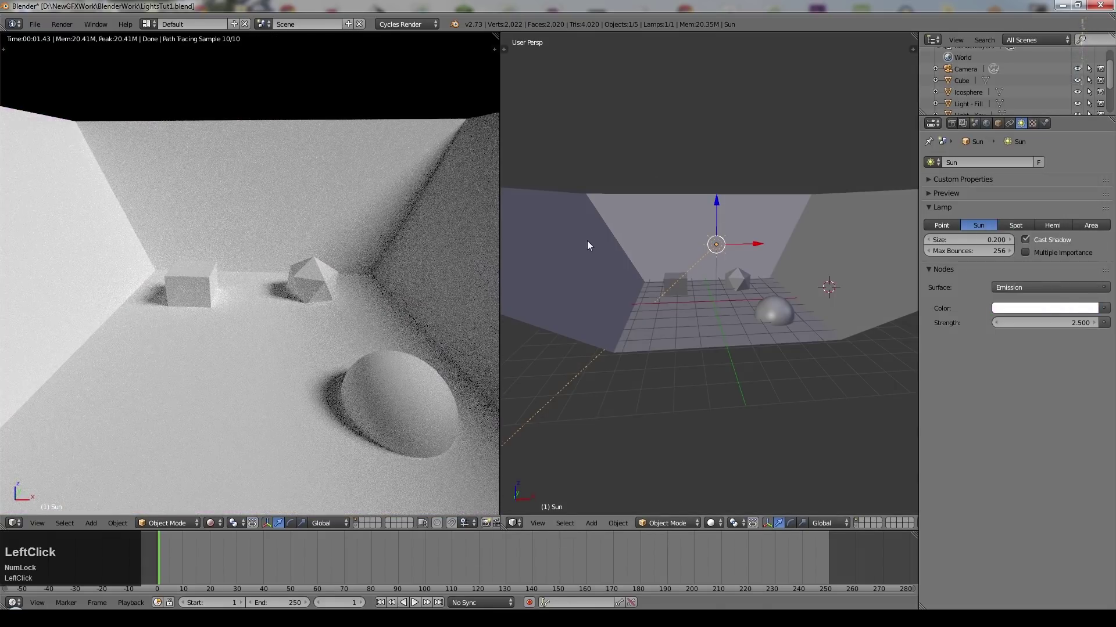
Set the Sun's max bounces to 0, try a size of 0, and settle on a size of 0.083
{"action": "left_click", "coordinate": [991, 253]}
{"action": "type", "text": "0"}
{"action": "key", "text": "KP_Enter"}
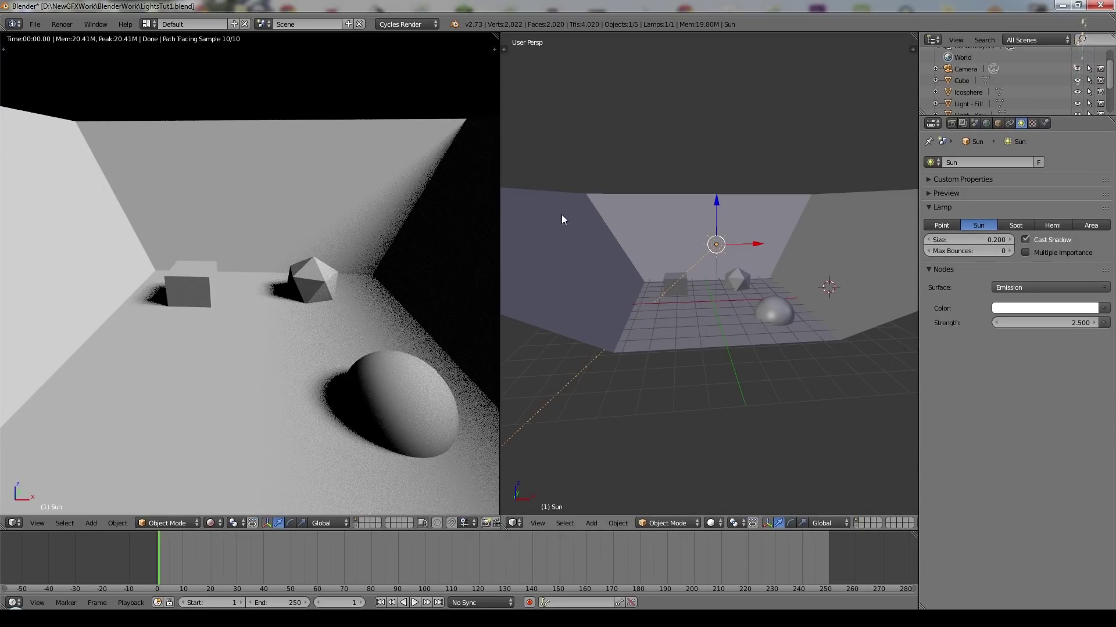
{"action": "left_click_drag", "start_coordinate": [988, 239], "coordinate": [929, 239]}
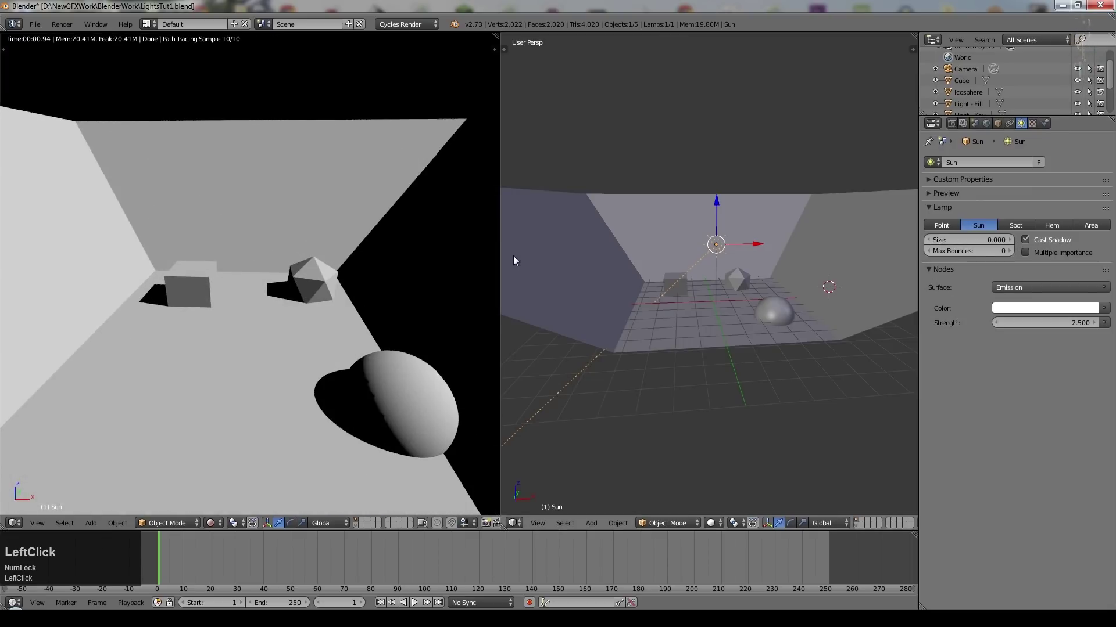
{"action": "scroll", "coordinate": [410, 285], "scroll_direction": "down", "scroll_amount": 4}
{"action": "left_click_drag", "start_coordinate": [929, 240], "coordinate": [964, 239]}
{"action": "scroll", "coordinate": [486, 276], "scroll_direction": "up", "scroll_amount": 1}
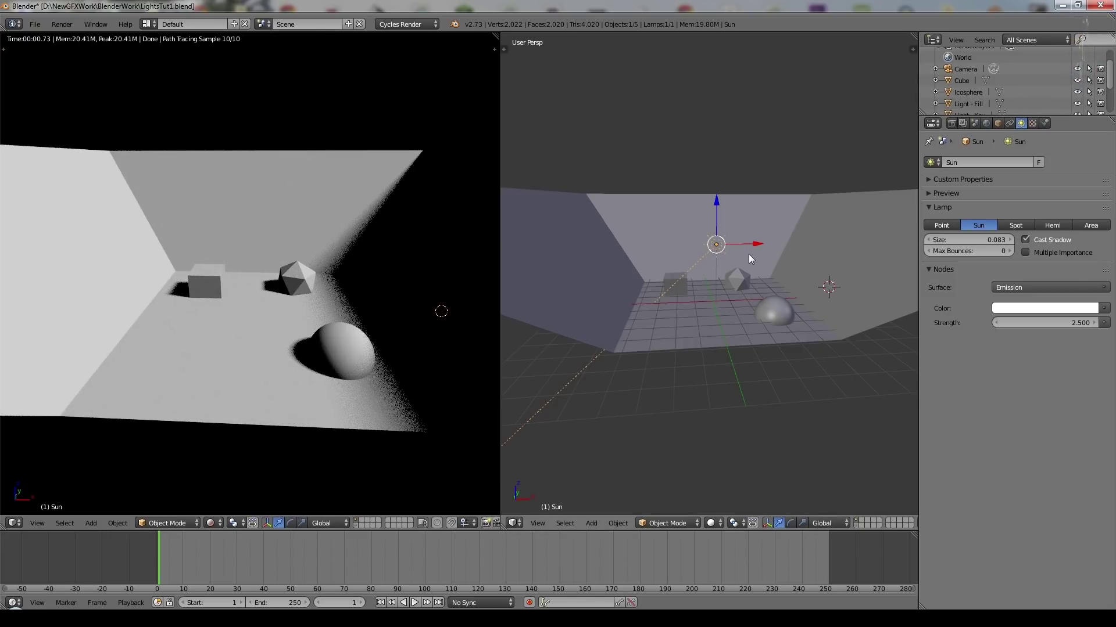
Move the Sun lamp to three different places around the room, ending high above its right side
{"action": "key", "text": "g"}
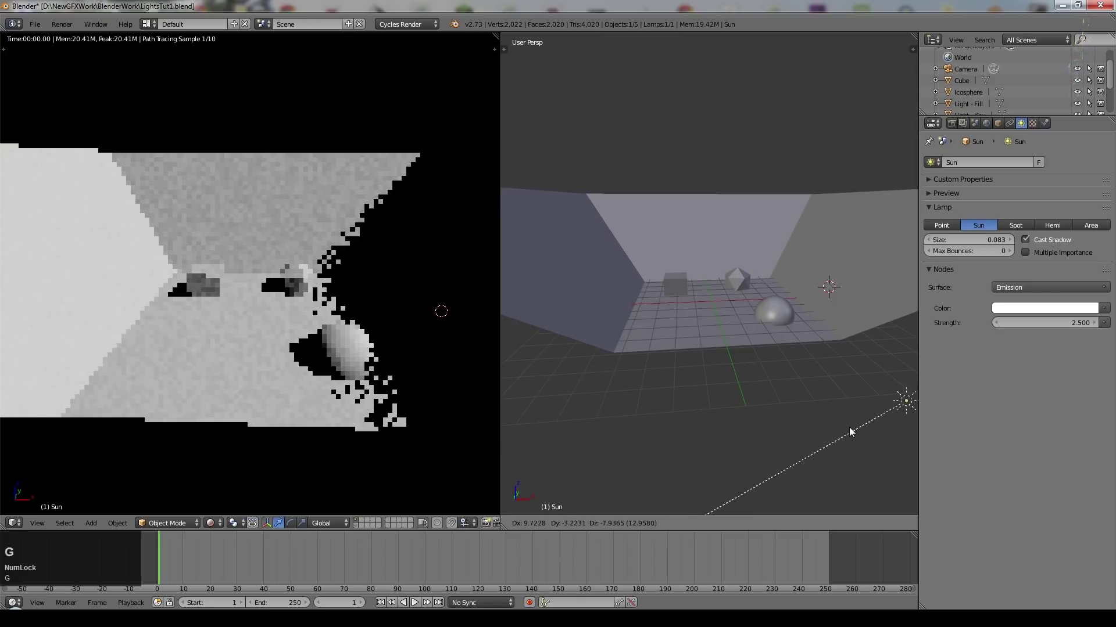
{"action": "left_click", "coordinate": [825, 445]}
{"action": "key", "text": "g"}
{"action": "left_click", "coordinate": [558, 125]}
{"action": "key", "text": "g"}
{"action": "left_click", "coordinate": [862, 90]}
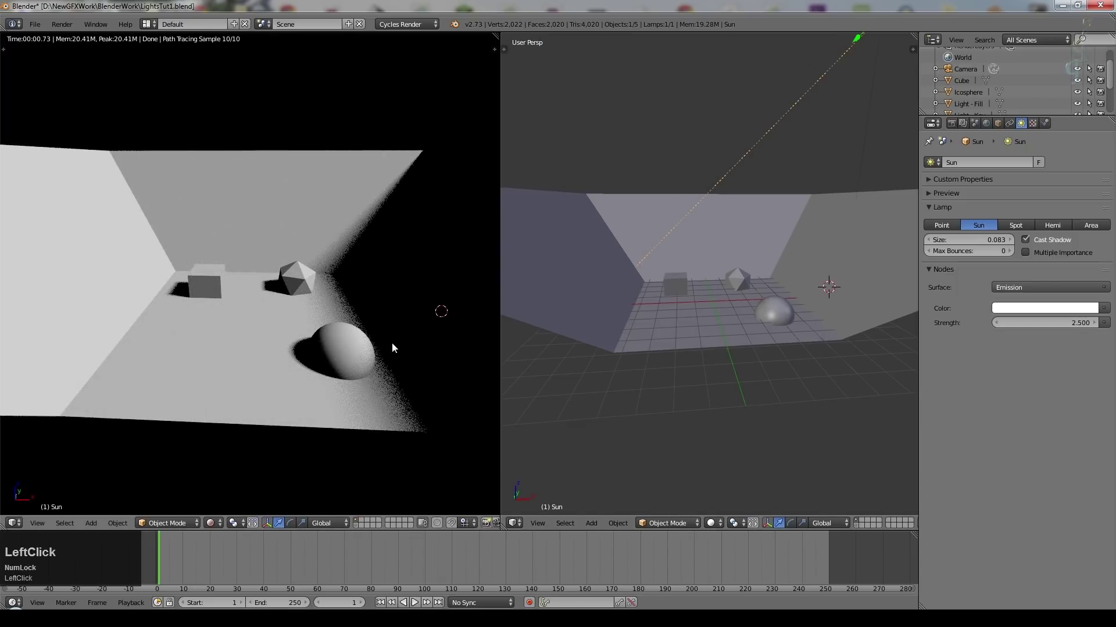
View the whole room from farther away and reposition the Sun lamp above the room's right wall
{"action": "scroll", "coordinate": [560, 357], "scroll_direction": "down", "scroll_amount": 2}
{"action": "middle_click_drag", "start_coordinate": [772, 307], "coordinate": [682, 395]}
{"action": "scroll", "coordinate": [682, 395], "scroll_direction": "down", "scroll_amount": 5}
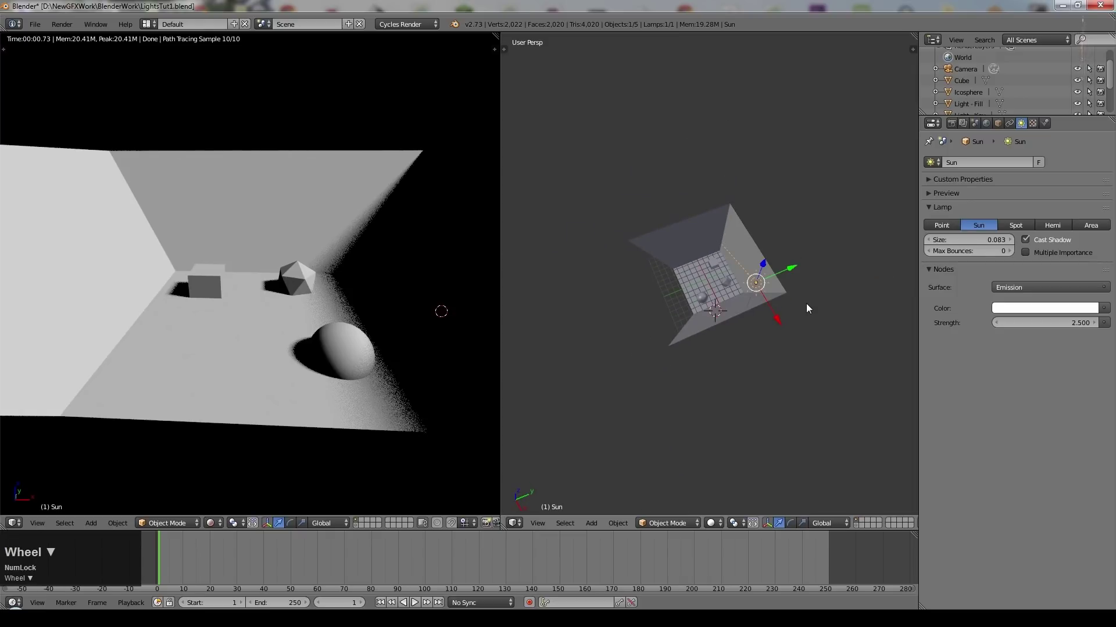
{"action": "left_click", "coordinate": [749, 362]}
{"action": "middle_click_drag", "start_coordinate": [746, 362], "coordinate": [818, 305]}
{"action": "scroll", "coordinate": [747, 256], "scroll_direction": "down", "scroll_amount": 3}
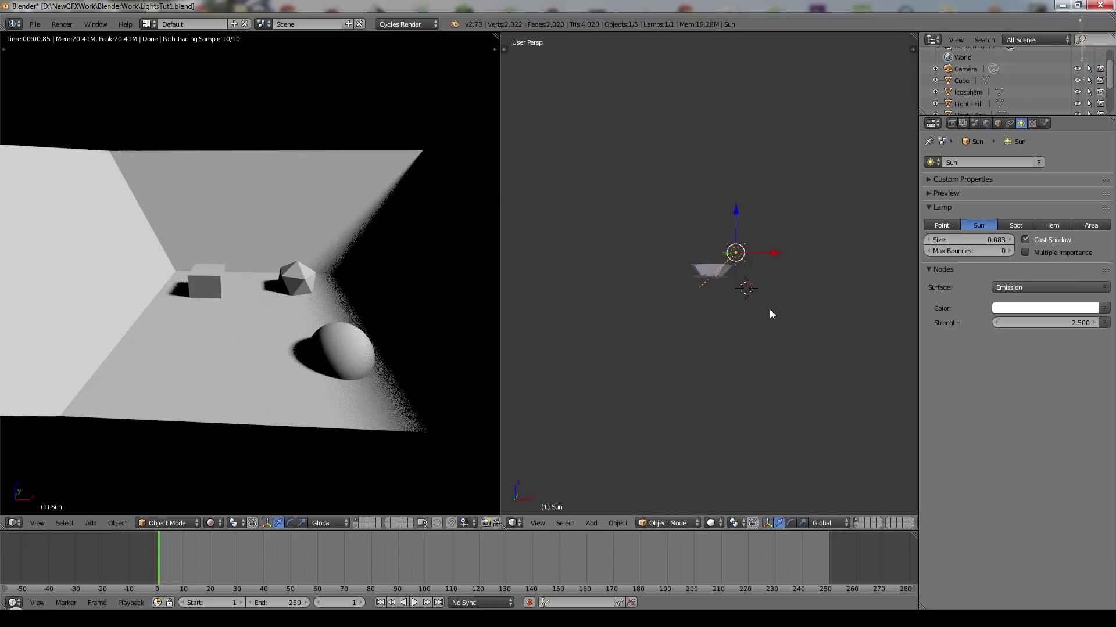
{"action": "scroll", "coordinate": [769, 309], "scroll_direction": "up", "scroll_amount": 8}
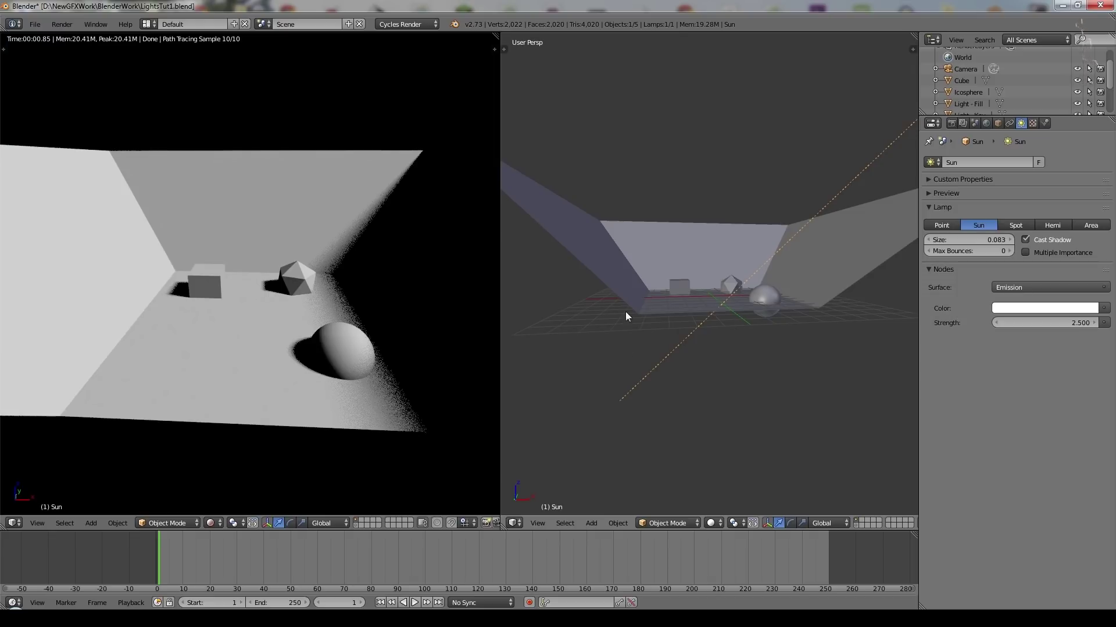
{"action": "scroll", "coordinate": [812, 256], "scroll_direction": "down", "scroll_amount": 1}
{"action": "key", "text": "g"}
{"action": "left_click", "coordinate": [802, 234]}
Move the Sun lamp far outside the room, beyond and above its left wall
{"action": "middle_click_drag", "start_coordinate": [811, 300], "coordinate": [755, 413]}
{"action": "scroll", "coordinate": [734, 355], "scroll_direction": "down", "scroll_amount": 1}
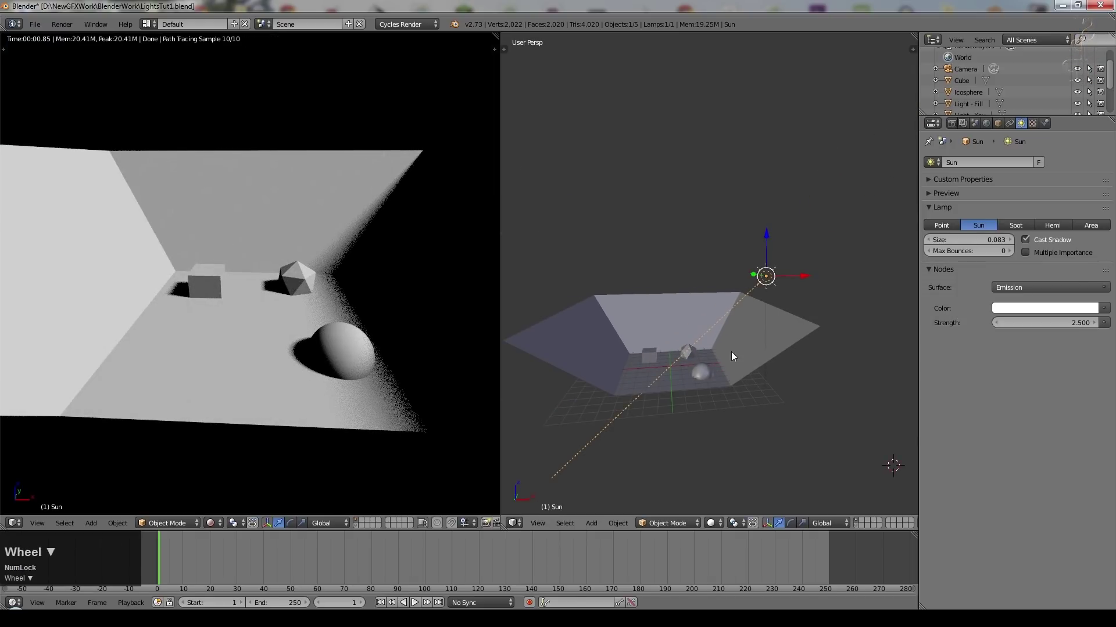
{"action": "scroll", "coordinate": [727, 354], "scroll_direction": "down", "scroll_amount": 4}
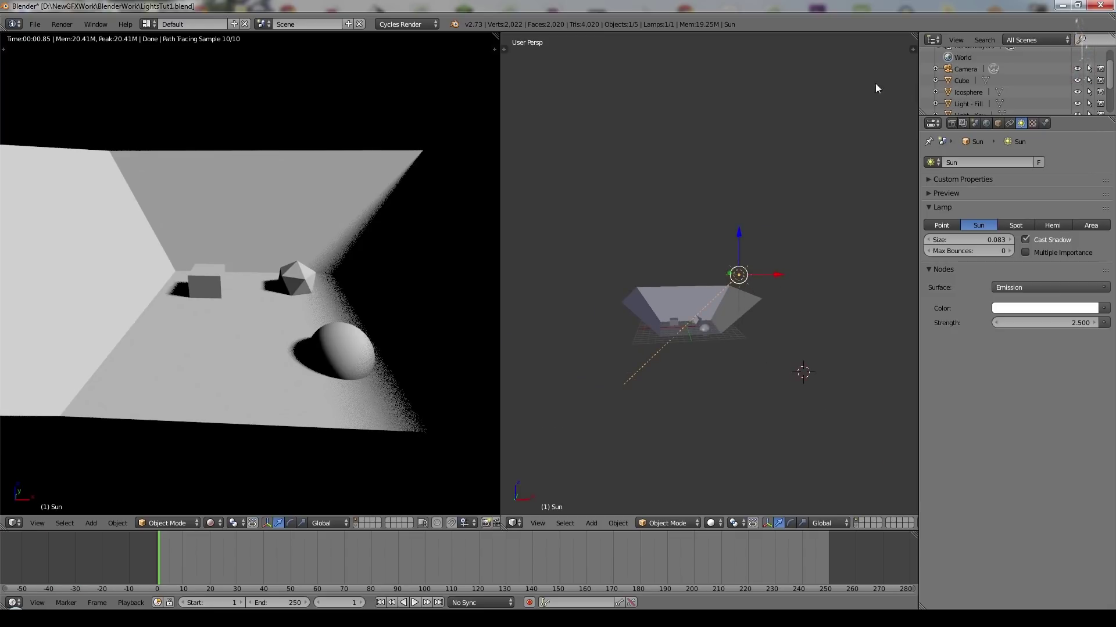
{"action": "left_click_drag", "start_coordinate": [738, 275], "coordinate": [735, 230]}
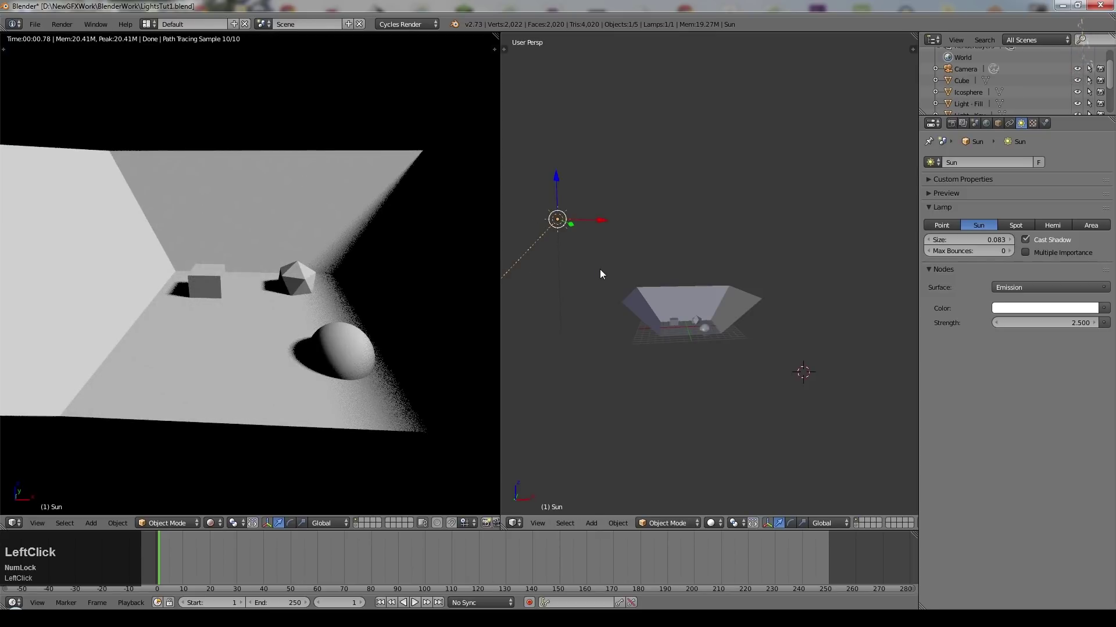
Move the Sun lamp back across the scene to a place high above the room's right side
{"action": "key", "text": "g"}
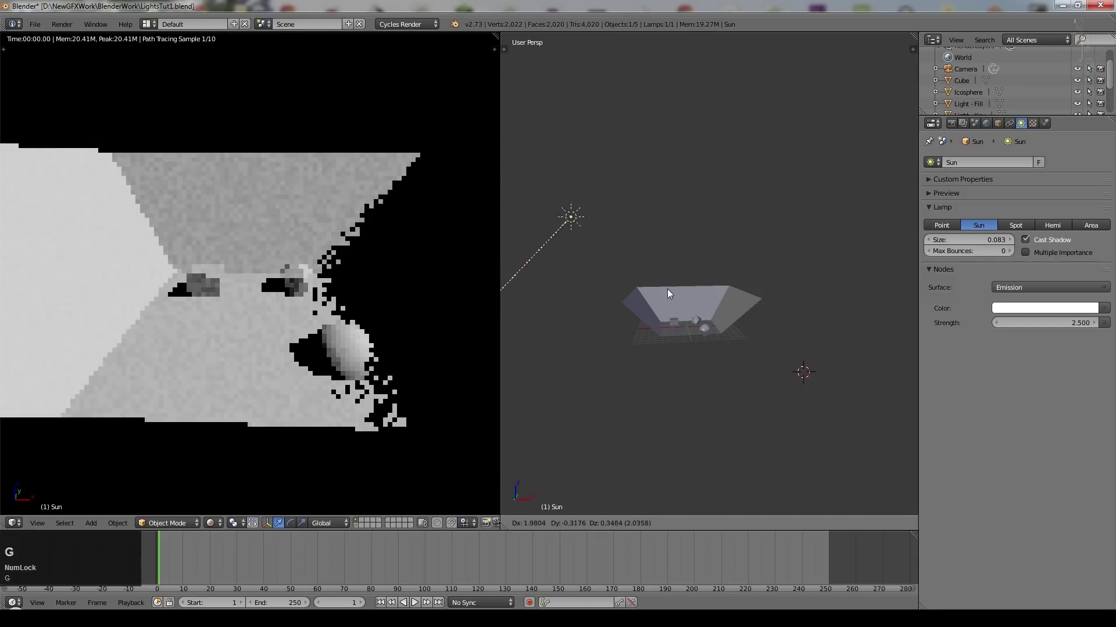
{"action": "left_click", "coordinate": [838, 306]}
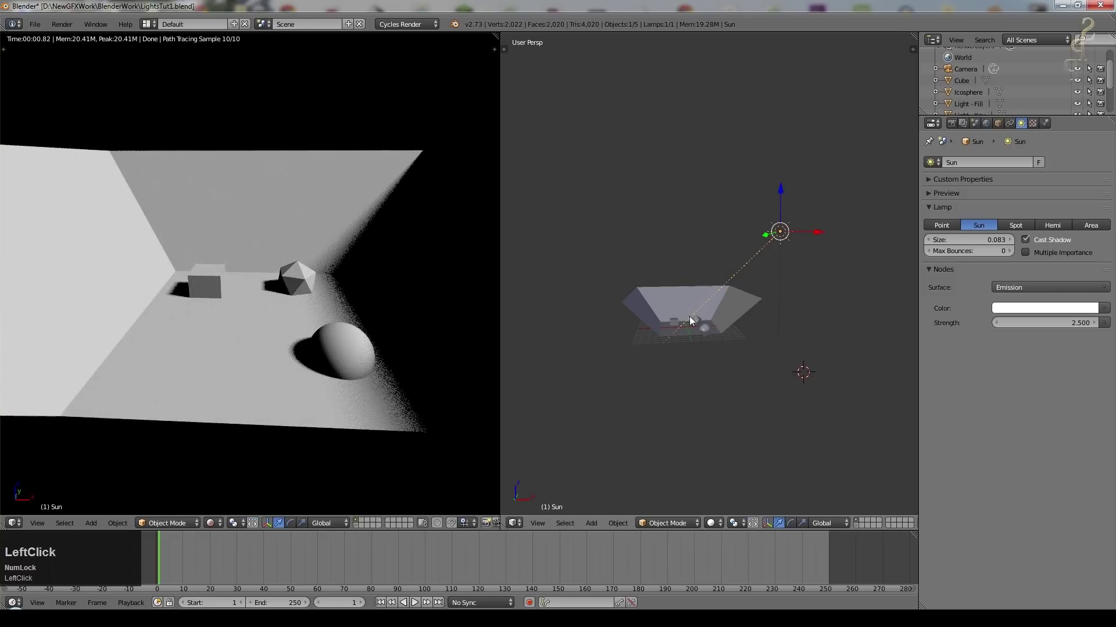
{"action": "mouse_move", "coordinate": [797, 307]}
{"action": "middle_mouse_down"}
{"action": "mouse_move", "coordinate": [842, 351]}
{"action": "mouse_move", "coordinate": [808, 312]}
{"action": "middle_mouse_up"}
{"action": "key", "text": "KP_0"}
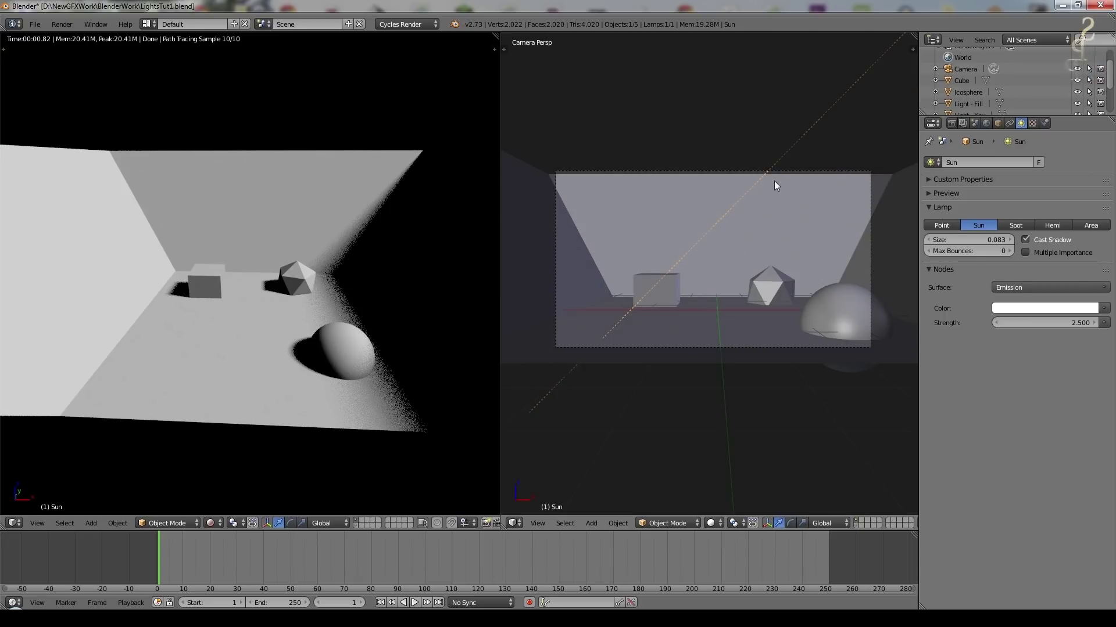
{"action": "scroll", "coordinate": [803, 201], "scroll_direction": "down", "scroll_amount": 3}
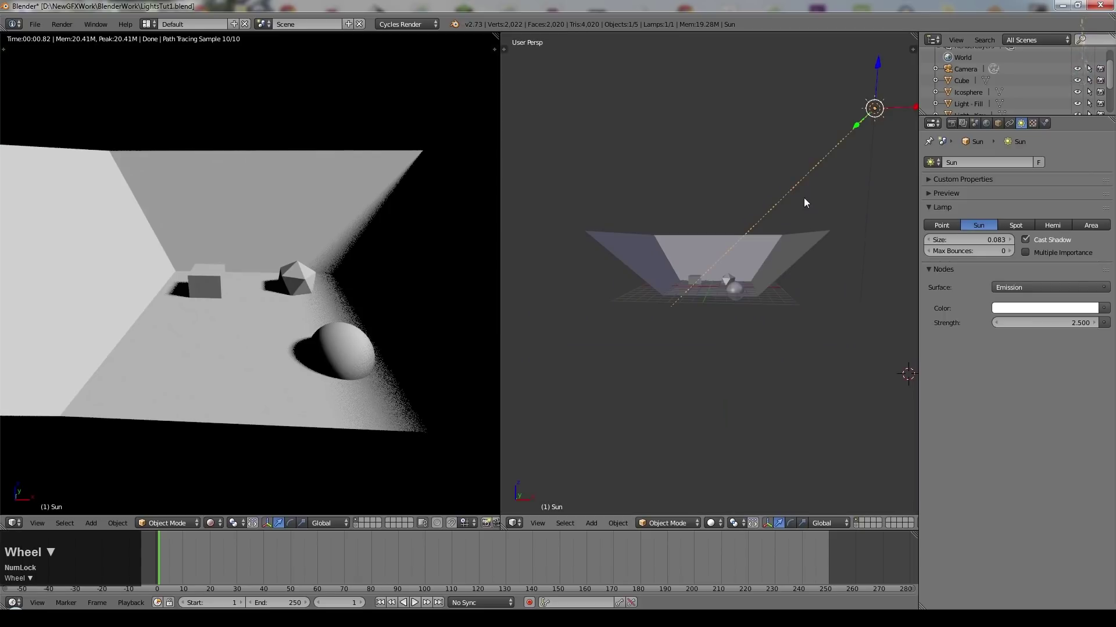
Try rotating the Sun lamp around the global Y axis, then around the global X axis
{"action": "key", "text": "r"}
{"action": "key", "text": "y"}
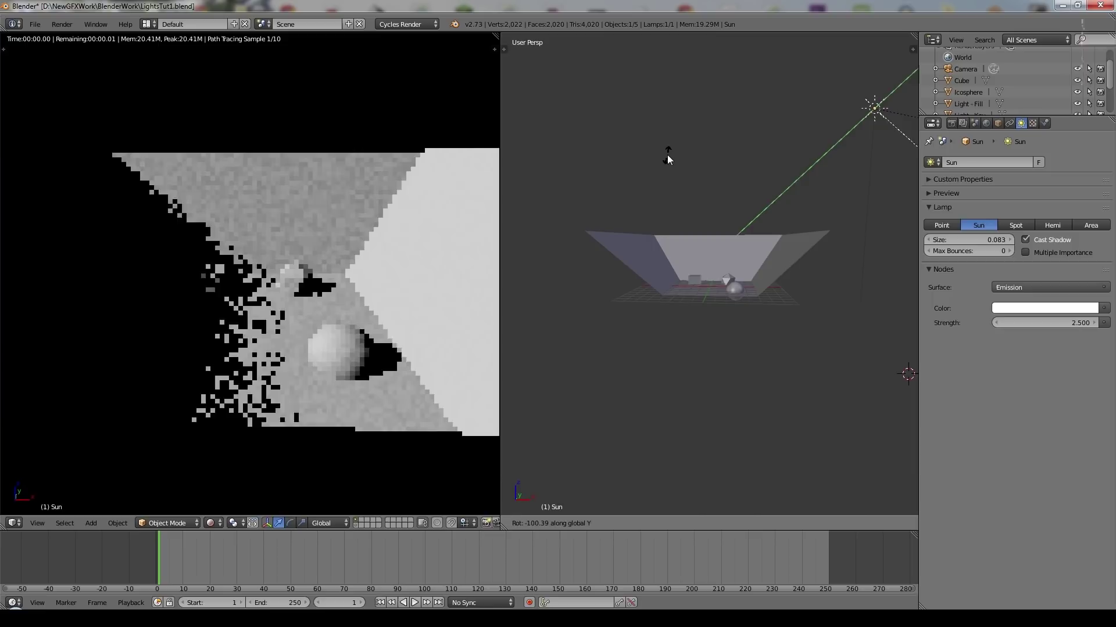
{"action": "key", "text": "Escape"}
{"action": "key", "text": "r"}
{"action": "key", "text": "x"}
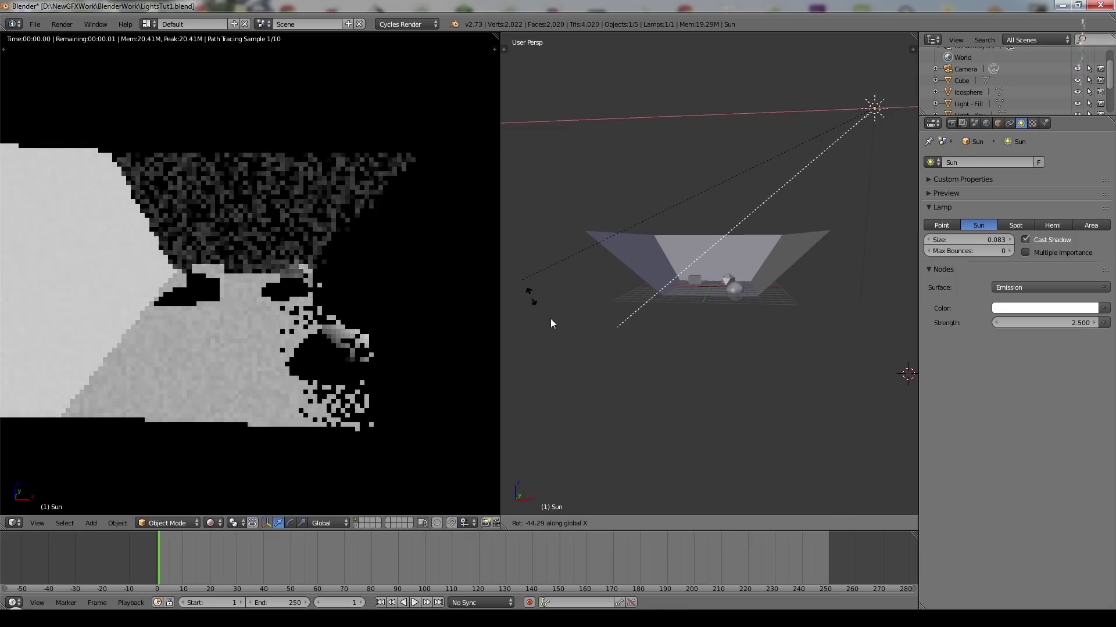
{"action": "key", "text": "Escape"}
Try further Sun lamp rotations around the X and Z axes, viewed from the room's side and from above
{"action": "middle_click_drag", "start_coordinate": [706, 386], "coordinate": [642, 382]}
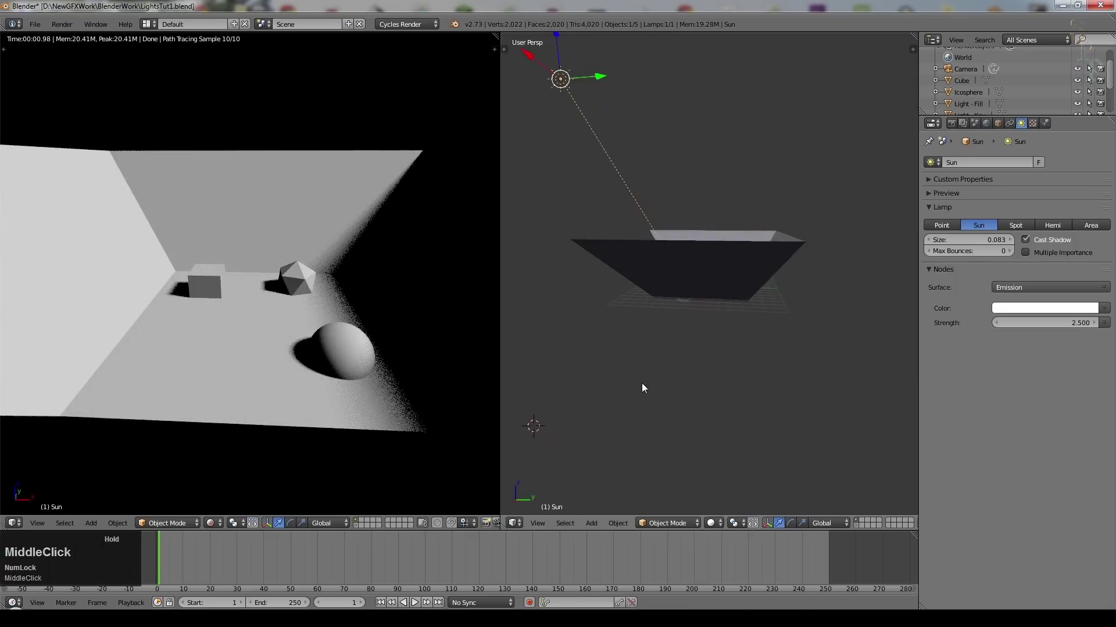
{"action": "key", "text": "r"}
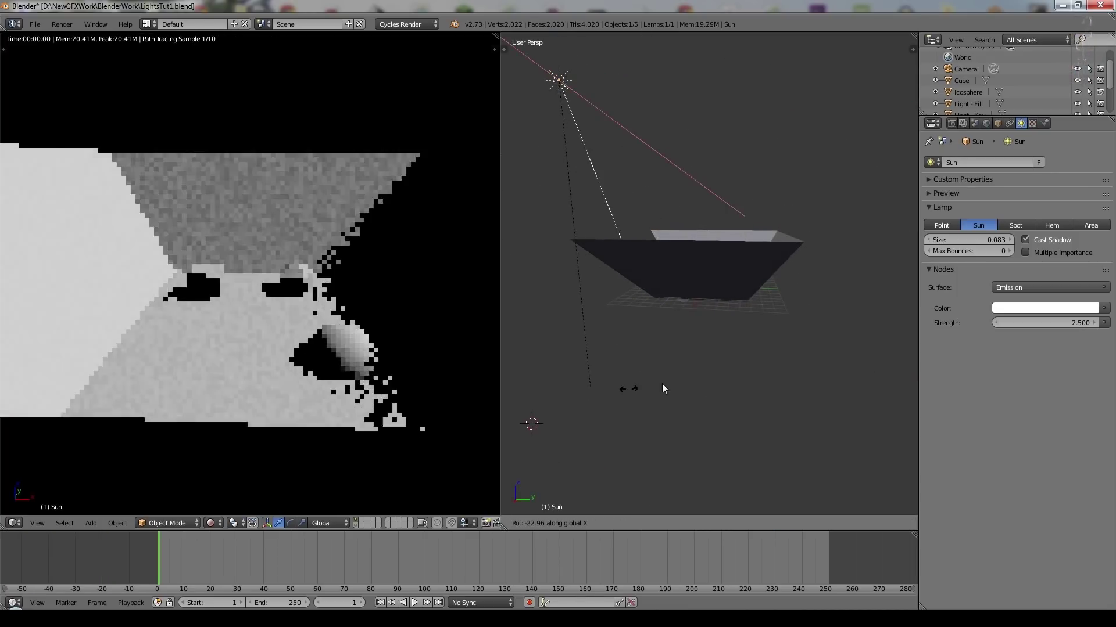
{"action": "left_click", "coordinate": [712, 377]}
{"action": "middle_click_drag", "start_coordinate": [666, 369], "coordinate": [743, 435]}
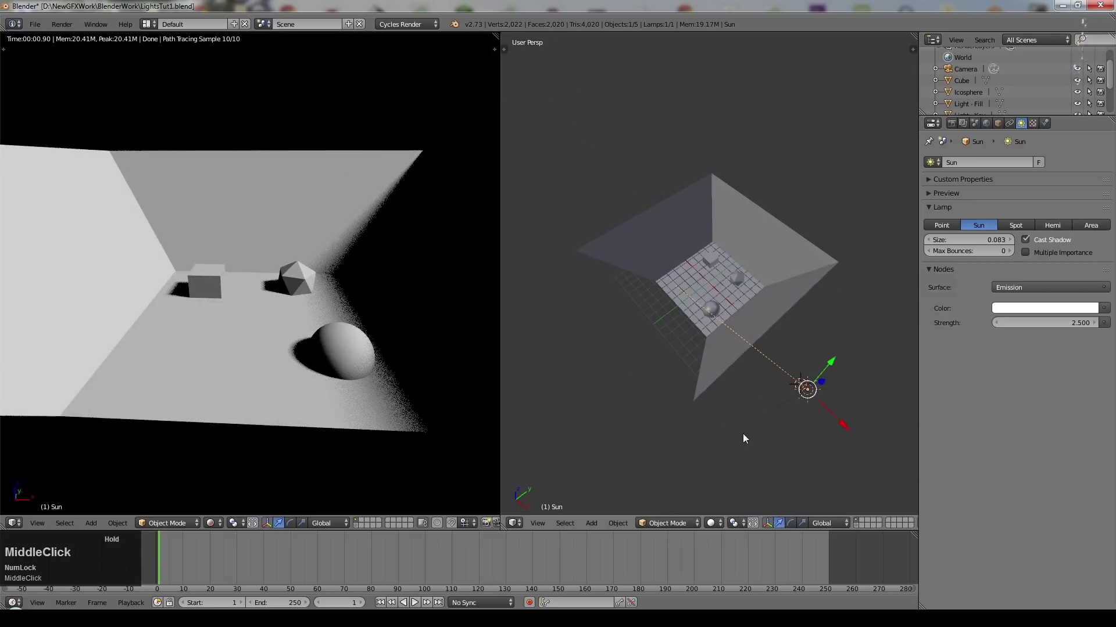
{"action": "key", "text": "r"}
{"action": "key", "text": "z"}
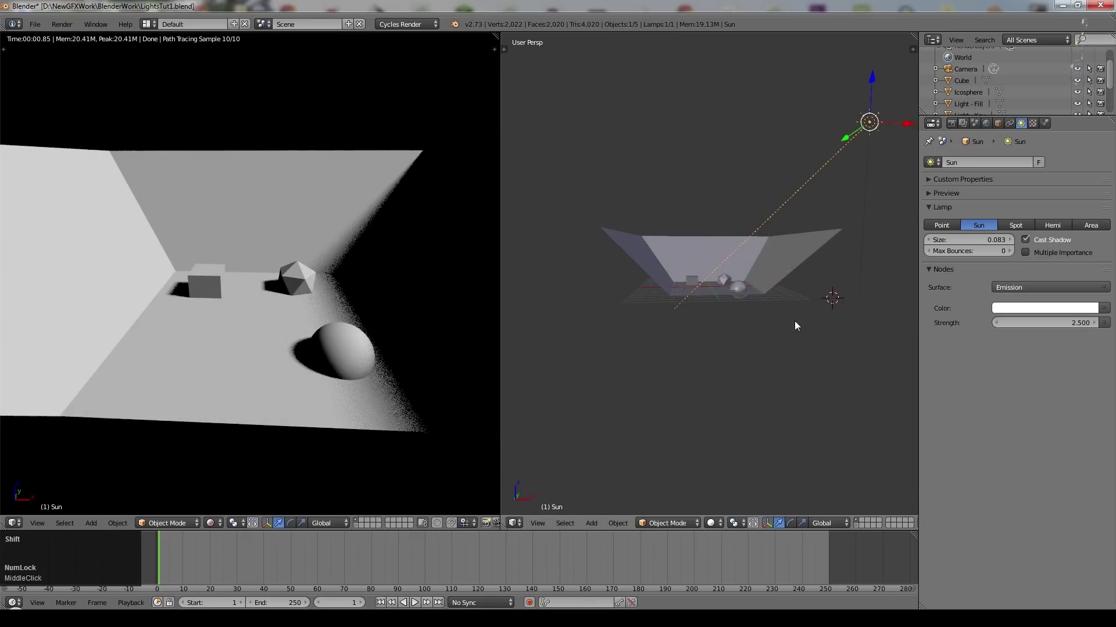
Rotate the Sun lamp about 38° so it shines almost horizontally, and lower it along Z beside the room's right wall
{"action": "middle_click_drag", "start_coordinate": [794, 321], "coordinate": [698, 396], "text": "shift"}
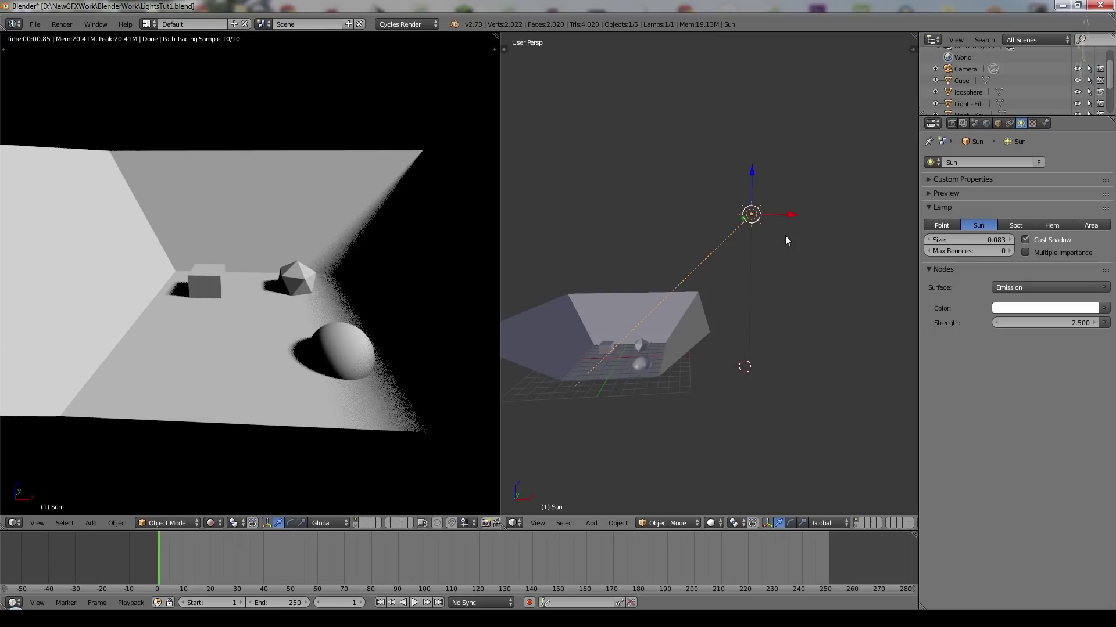
{"action": "key", "text": "r"}
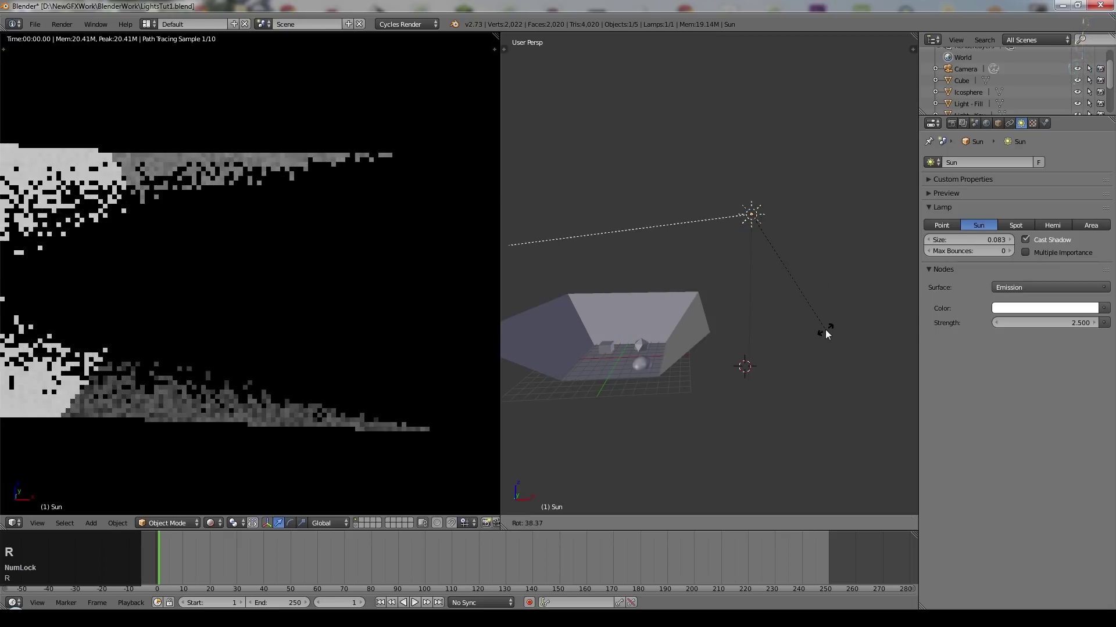
{"action": "left_click", "coordinate": [826, 330]}
{"action": "left_click_drag", "start_coordinate": [758, 195], "coordinate": [777, 311]}
Set the Sun's size to 0.147 and max bounces to 87, and tint its color pale cream
{"action": "left_click_drag", "start_coordinate": [954, 240], "coordinate": [988, 251]}
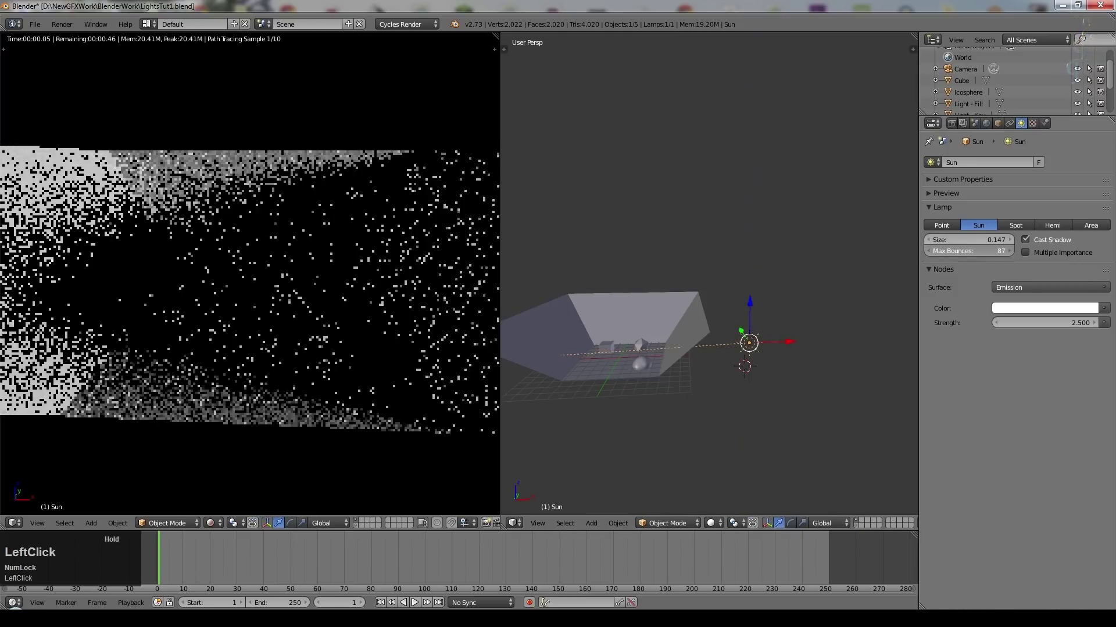
{"action": "left_click", "coordinate": [1040, 308]}
{"action": "mouse_move", "coordinate": [1037, 183]}
{"action": "left_mouse_down"}
{"action": "mouse_move", "coordinate": [1037, 201]}
{"action": "mouse_move", "coordinate": [1028, 192]}
{"action": "left_mouse_up"}
{"action": "left_click", "coordinate": [1040, 309]}
{"action": "left_click", "coordinate": [1038, 194]}
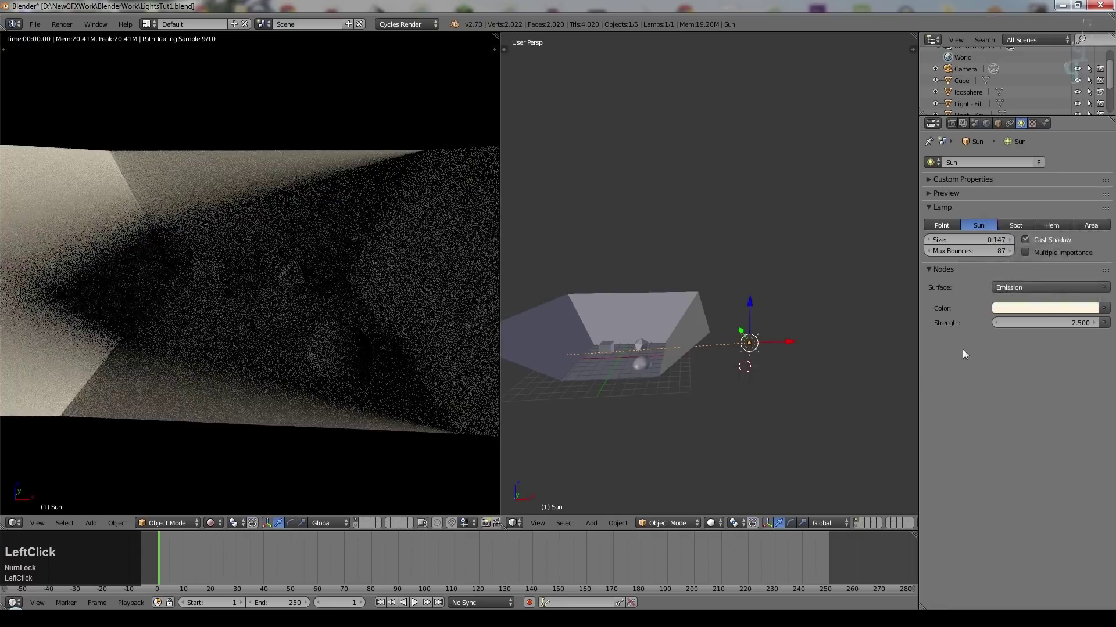
Rotate the Sun lamp by about -61° to aim it downward and move it high above the room
{"action": "key", "text": "r"}
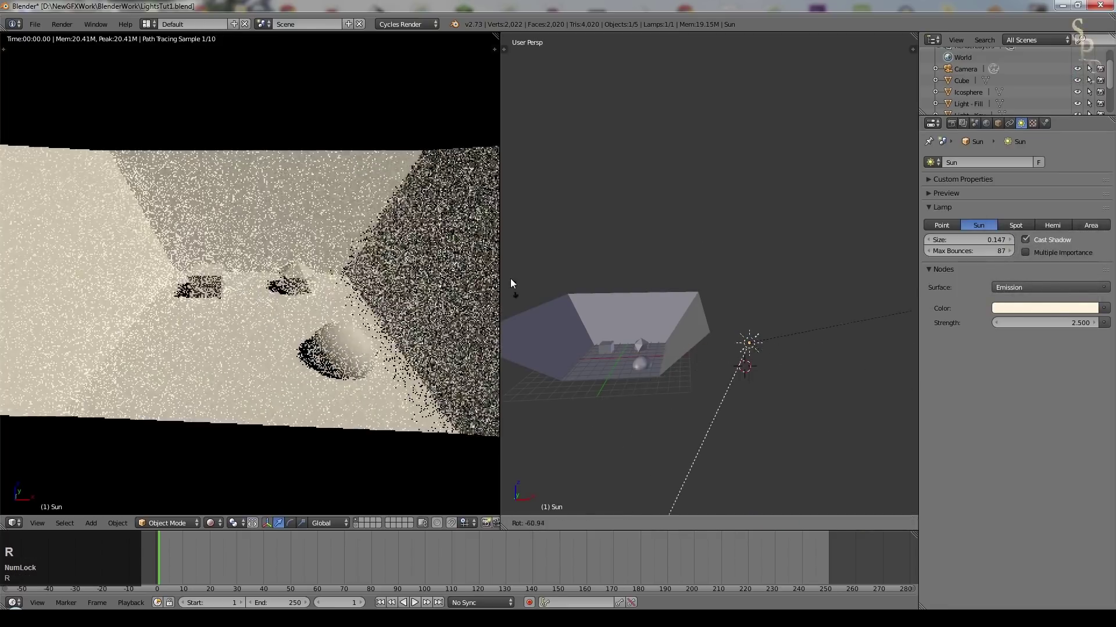
{"action": "left_click", "coordinate": [507, 271]}
{"action": "key", "text": "g"}
{"action": "left_click", "coordinate": [718, 121]}
Adjust the Sun lamp's tilt from the side and front of the room, and lower it along the Z axis
{"action": "middle_click_drag", "start_coordinate": [551, 344], "coordinate": [559, 346]}
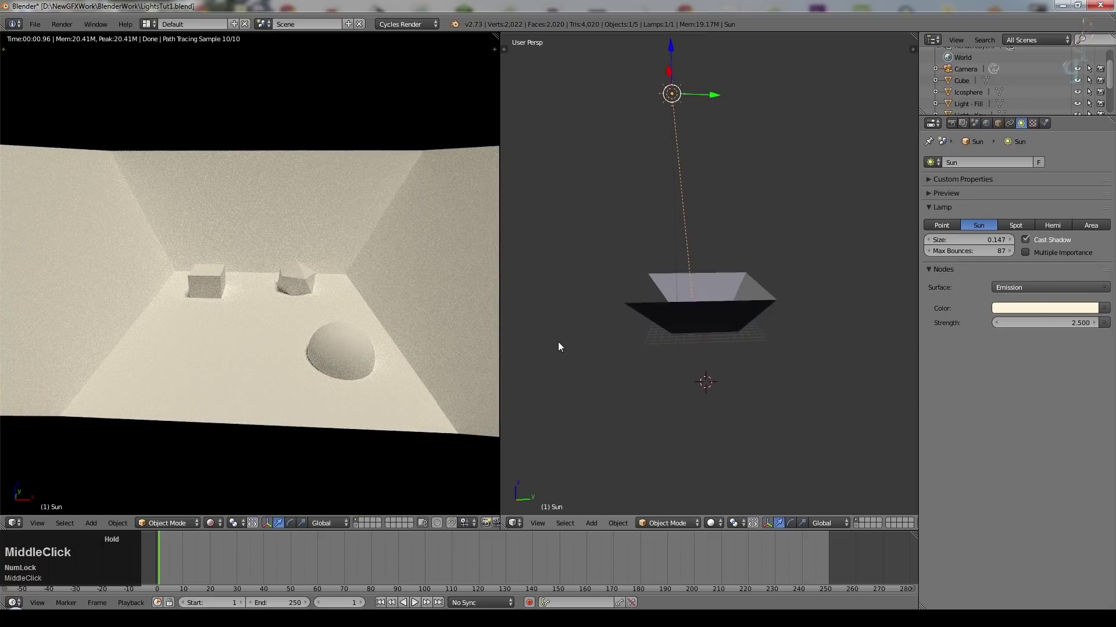
{"action": "key", "text": "r"}
{"action": "left_click", "coordinate": [656, 369]}
{"action": "middle_click_drag", "start_coordinate": [656, 372], "coordinate": [788, 386]}
{"action": "left_click", "coordinate": [851, 365]}
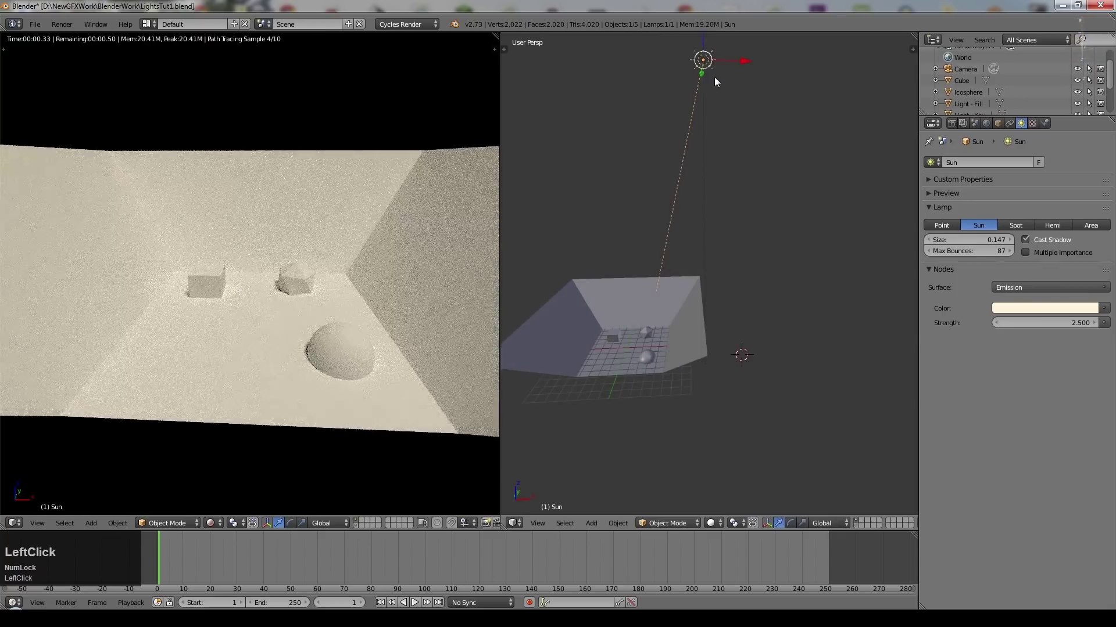
{"action": "scroll", "coordinate": [718, 93], "scroll_direction": "down", "scroll_amount": 3}
{"action": "left_click_drag", "start_coordinate": [707, 139], "coordinate": [702, 189]}
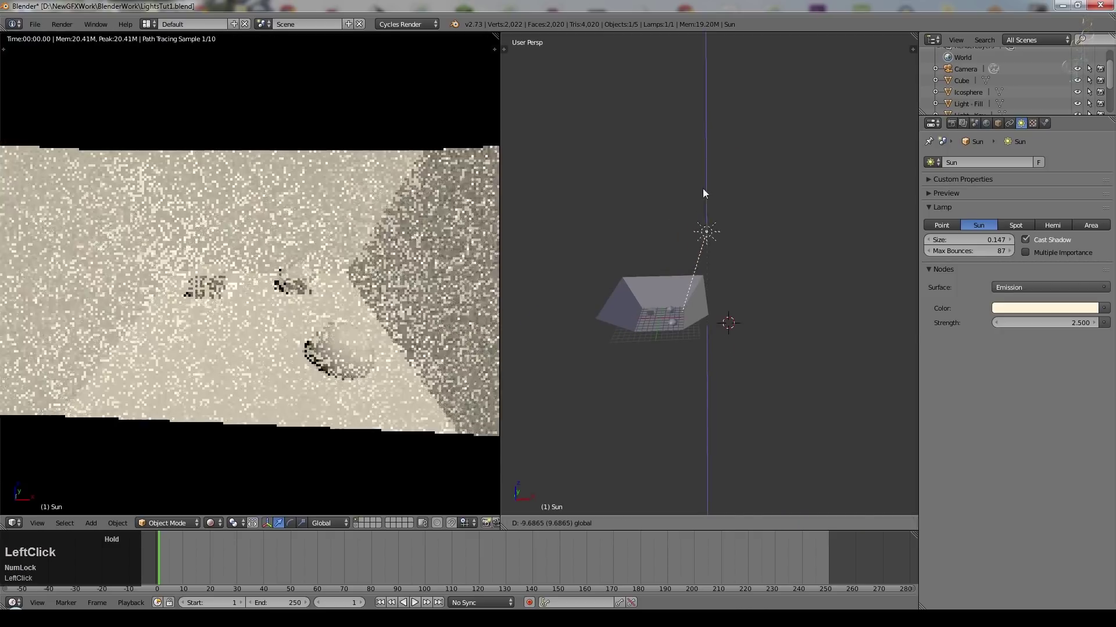
Set the Sun's size to 0.025, max bounces to 146, strength to 2.0 and color to white
{"action": "scroll", "coordinate": [817, 224], "scroll_direction": "up", "scroll_amount": 1}
{"action": "left_click", "coordinate": [968, 239]}
{"action": "type", "text": "0.025"}
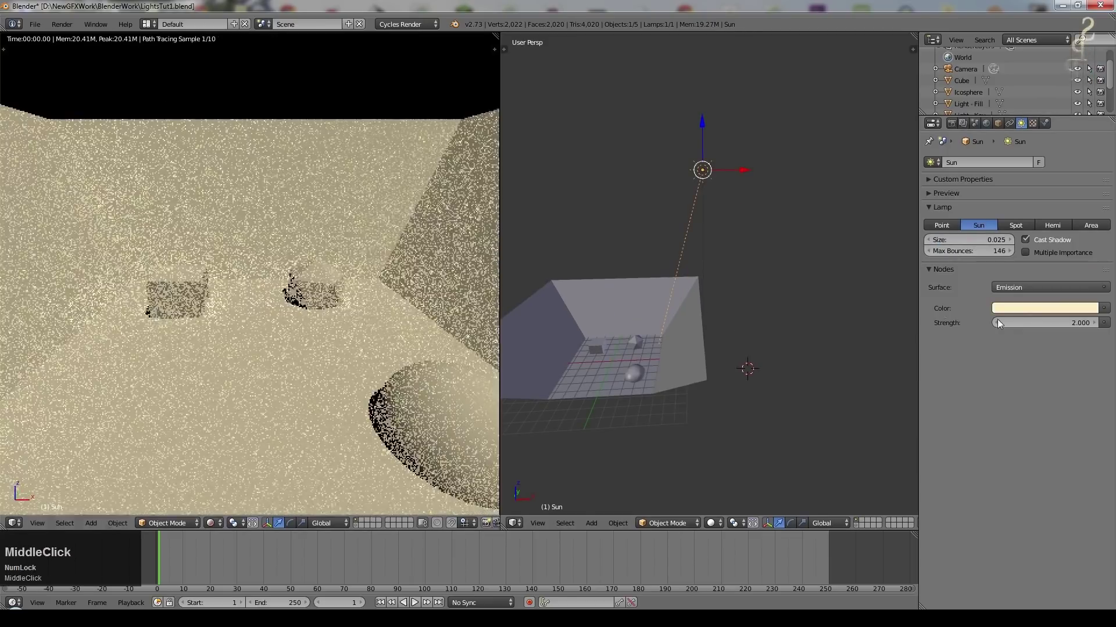
{"action": "left_click", "coordinate": [1016, 308]}
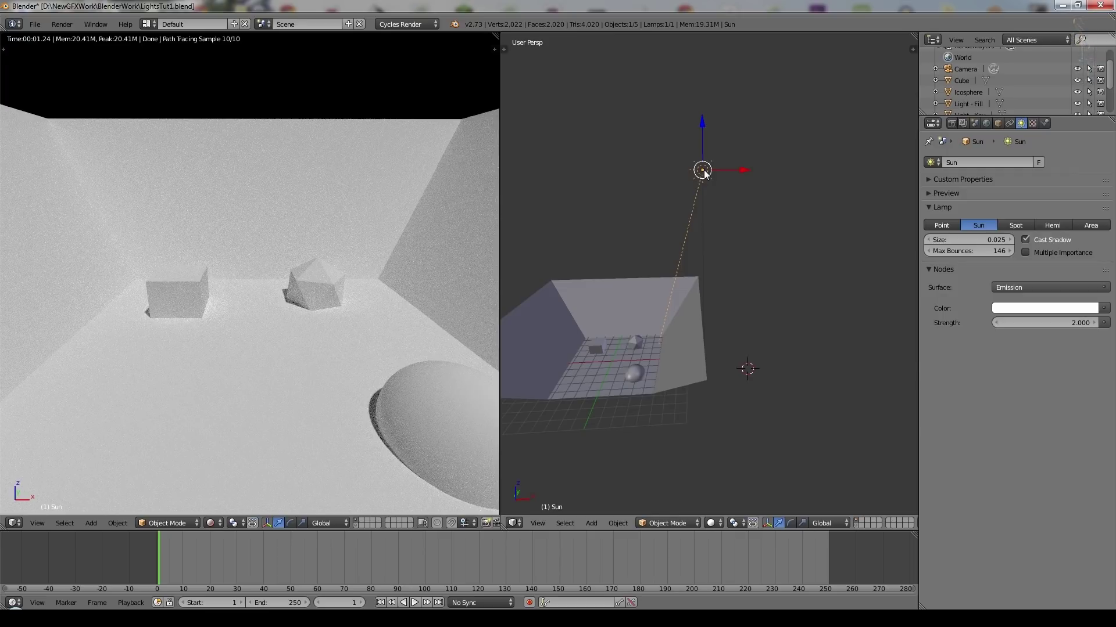
Scale the Sun lamp object up and back down to test whether its scale influences the lighting
{"action": "scroll", "coordinate": [731, 280], "scroll_direction": "down", "scroll_amount": 2}
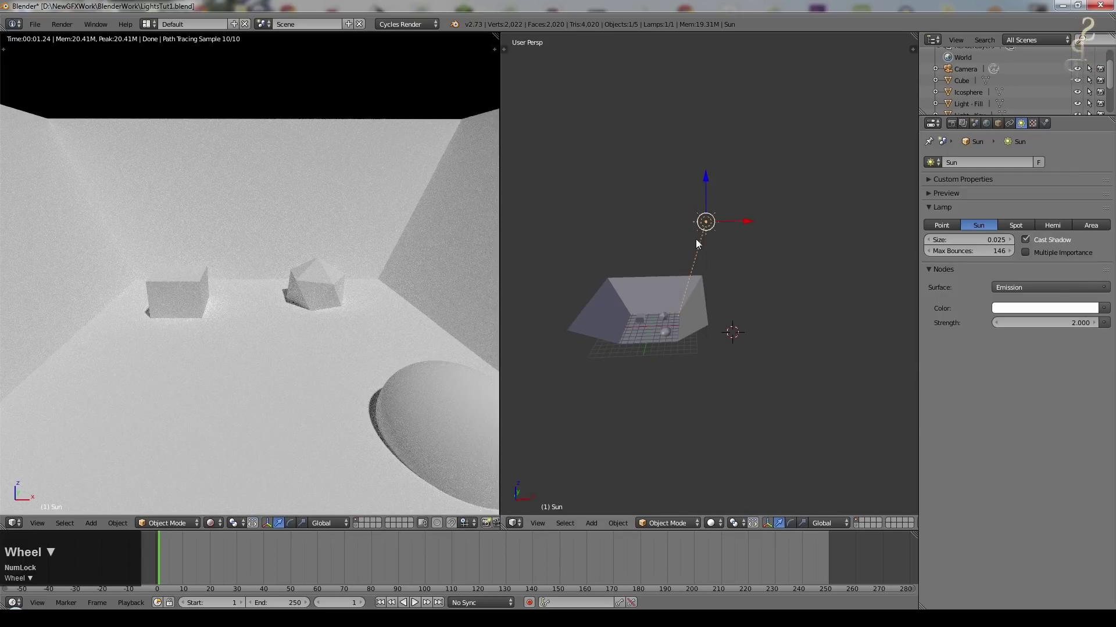
{"action": "key", "text": "s"}
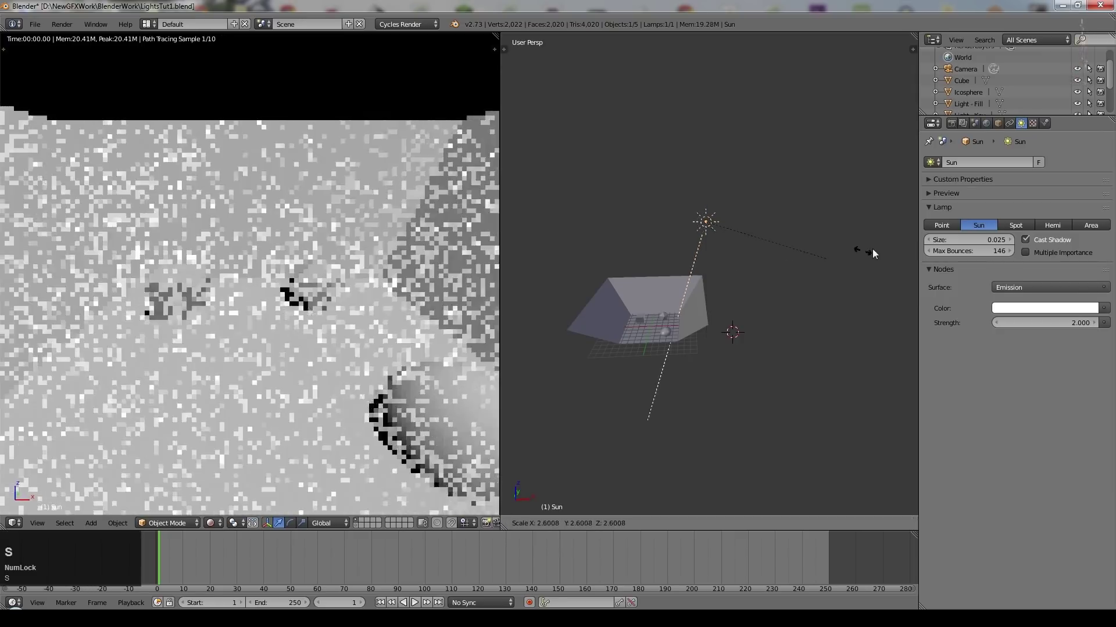
{"action": "left_click", "coordinate": [901, 288]}
{"action": "key", "text": "s"}
{"action": "left_click", "coordinate": [778, 264]}
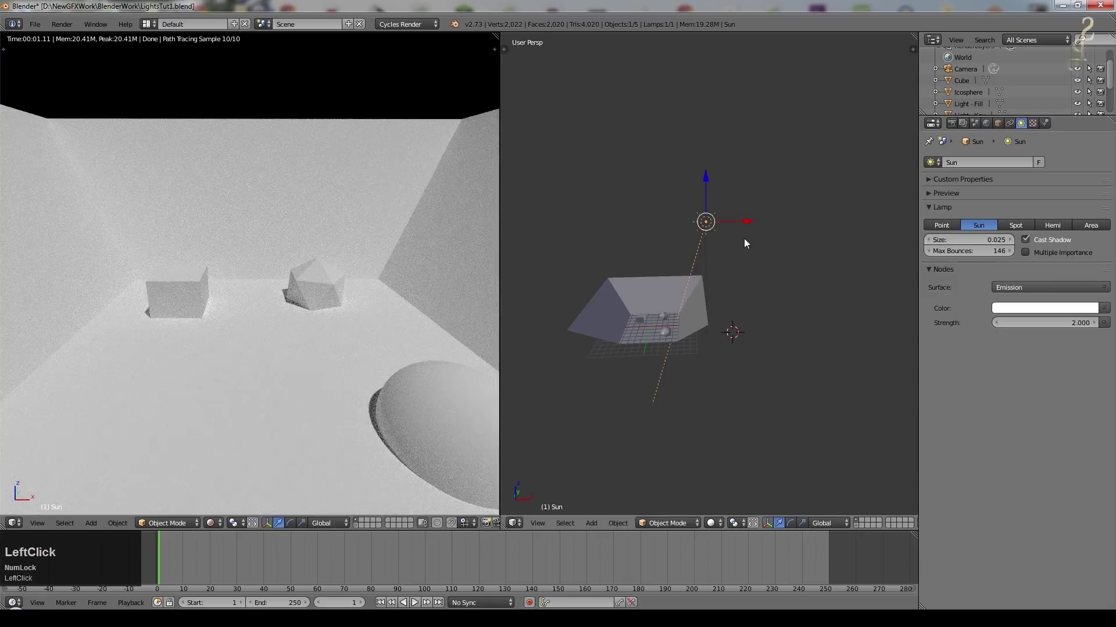
{"action": "key", "text": "s"}
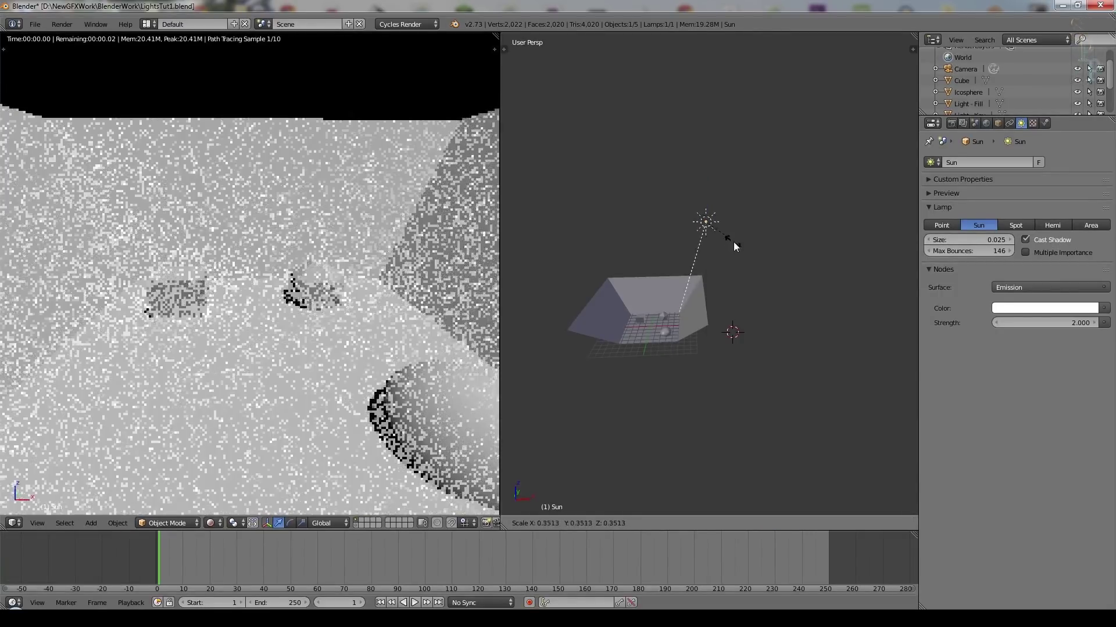
{"action": "left_click", "coordinate": [733, 243]}
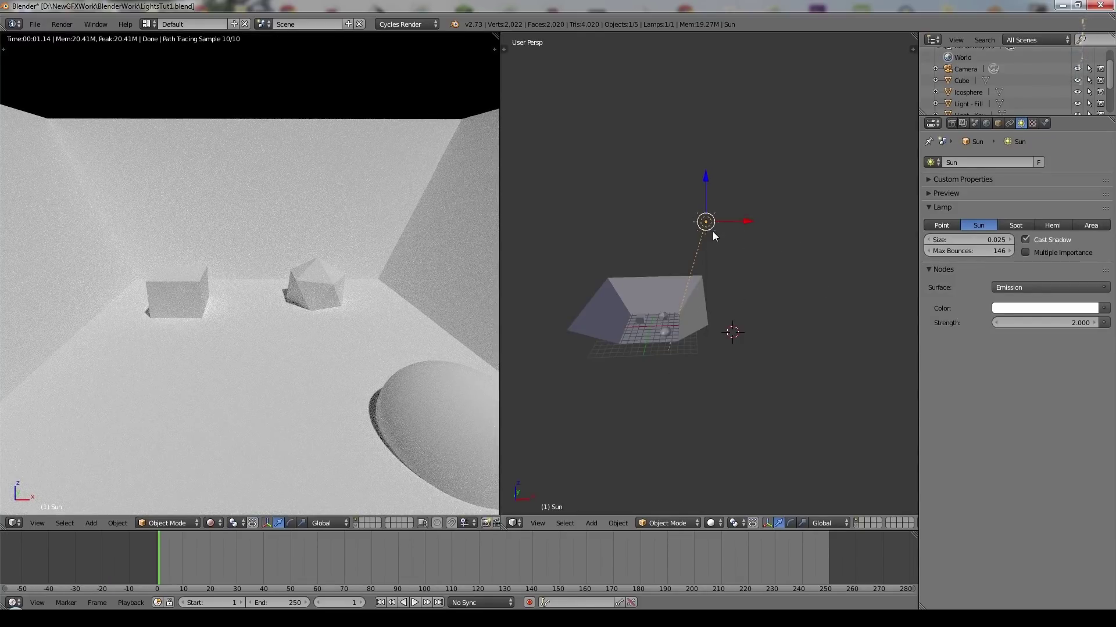
Change the lamp type from Sun to Spot and inspect its cone around the room from several angles
{"action": "left_click", "coordinate": [1016, 225]}
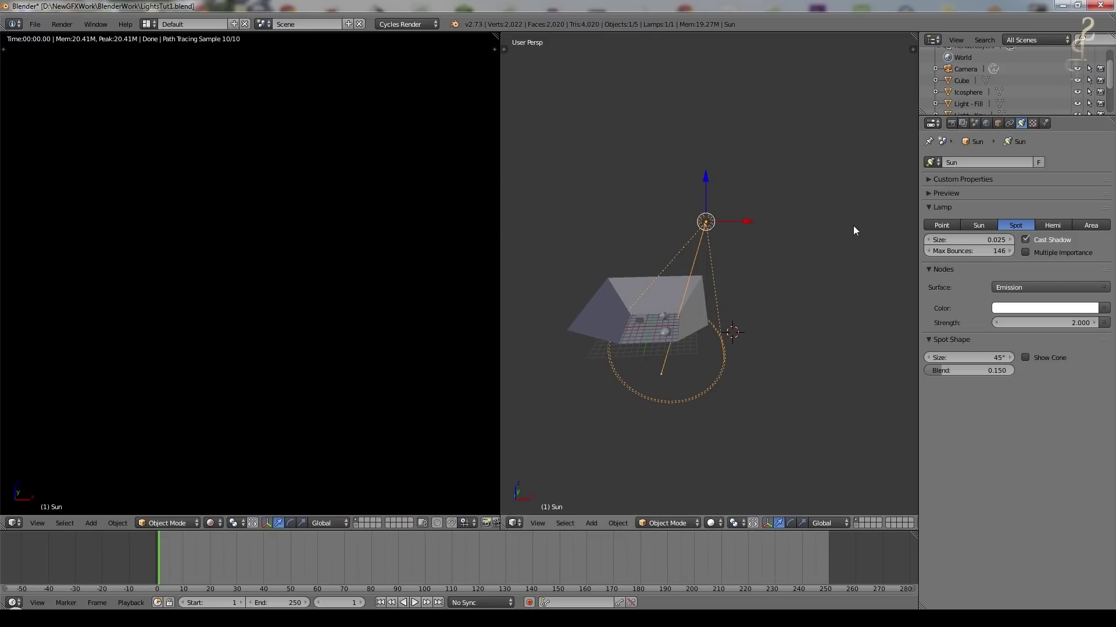
{"action": "middle_click_drag", "start_coordinate": [581, 366], "coordinate": [700, 243]}
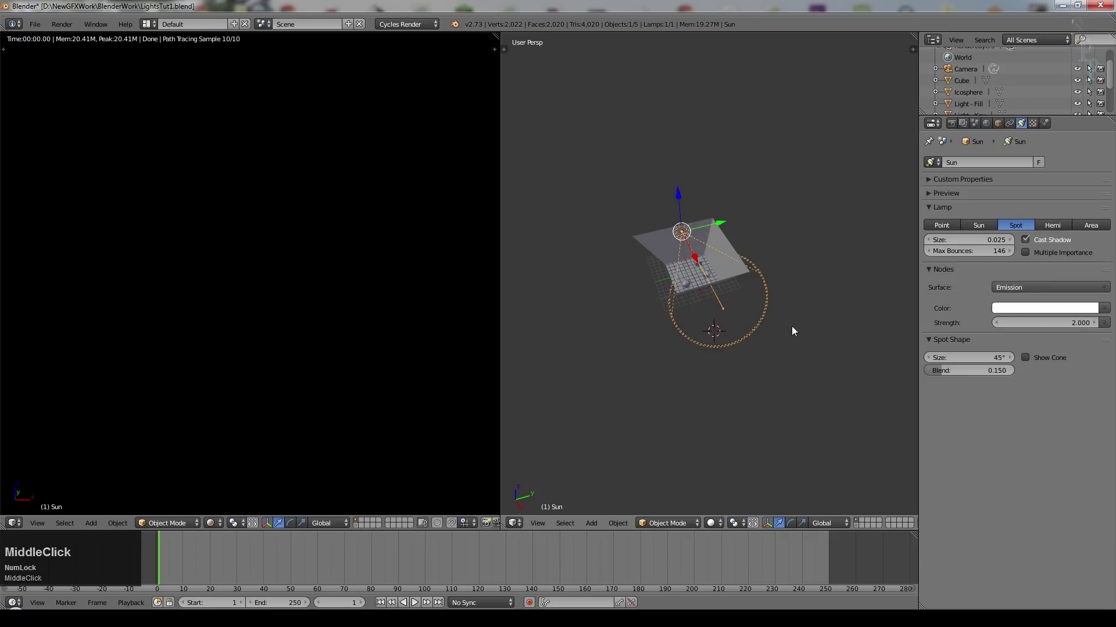
{"action": "middle_click_drag", "start_coordinate": [684, 312], "coordinate": [762, 295]}
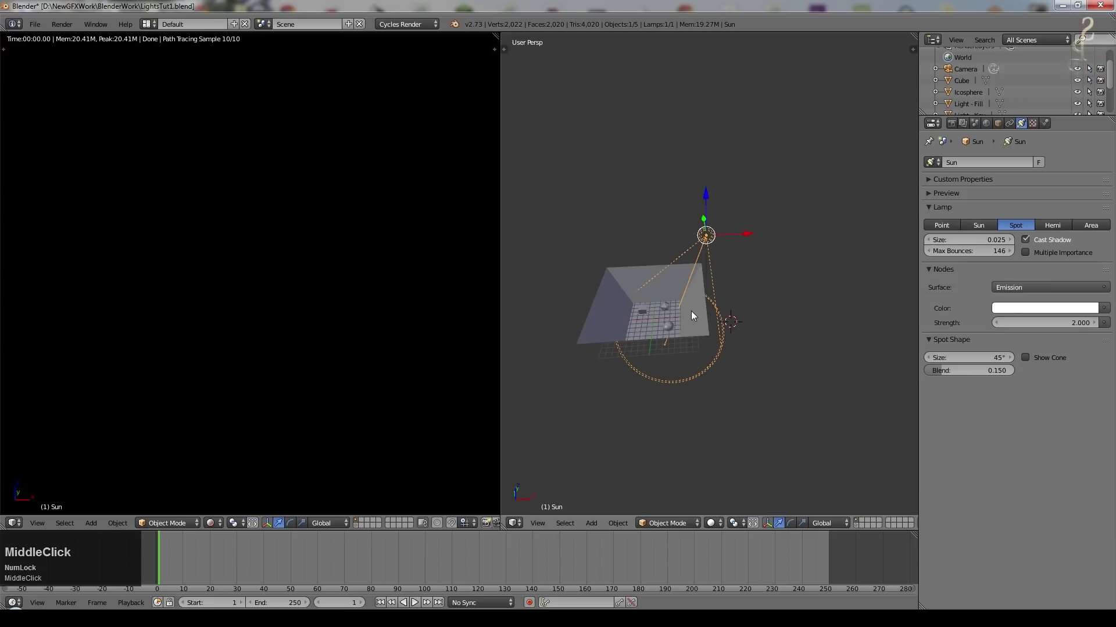
{"action": "middle_click_drag", "start_coordinate": [658, 324], "coordinate": [699, 298]}
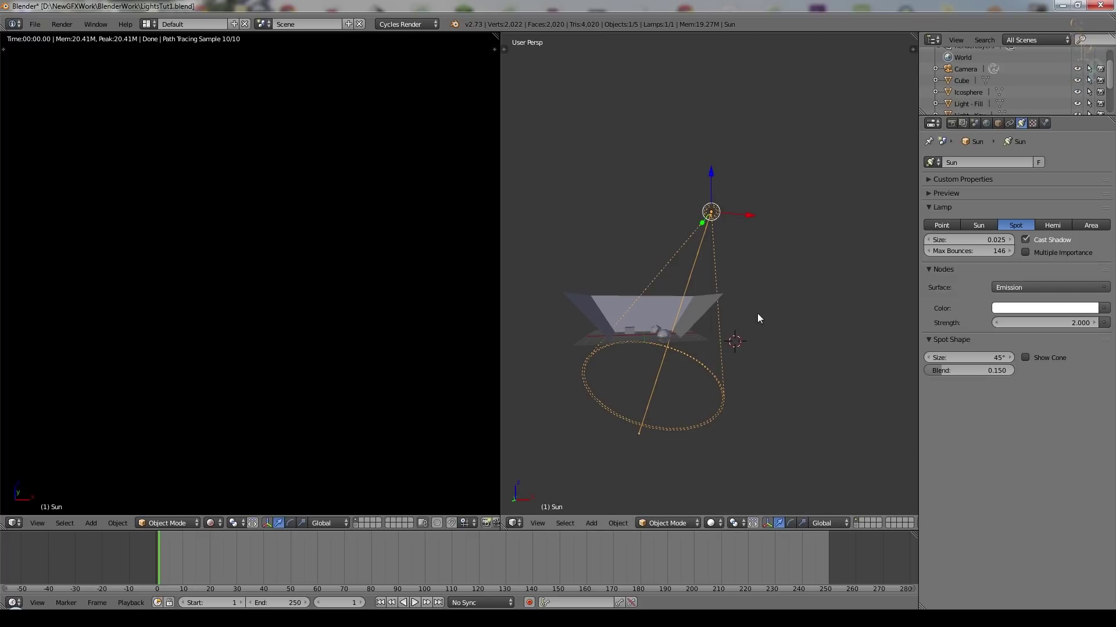
Raise the Spot lamp's strength to 1000, then 2500, and finally 4000 while checking the rendered room
{"action": "left_click", "coordinate": [1034, 324]}
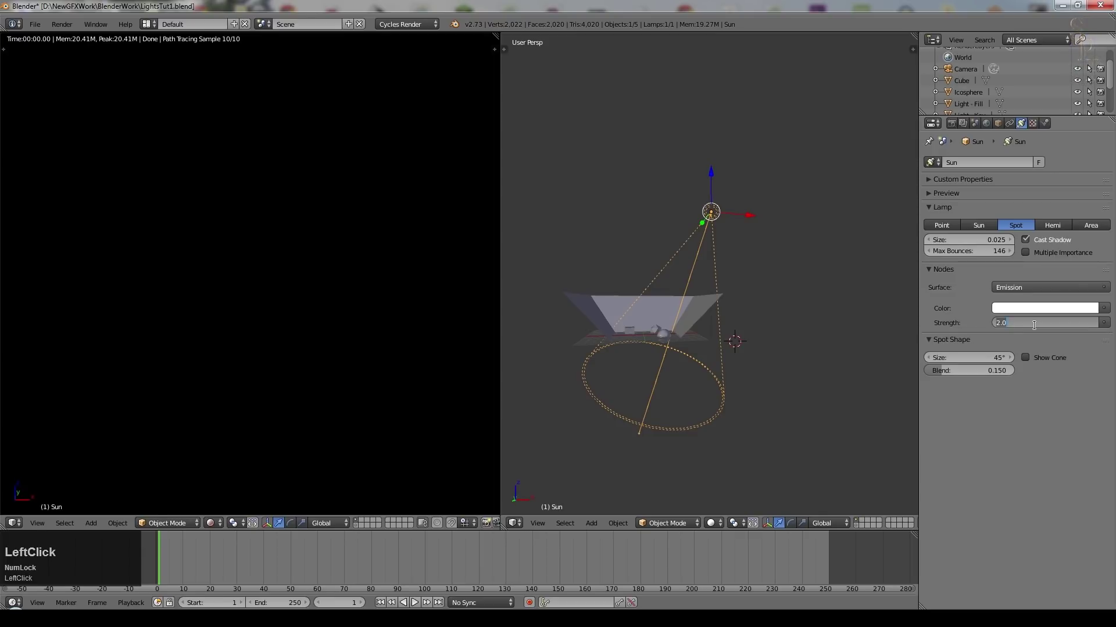
{"action": "key", "text": "KP_Enter"}
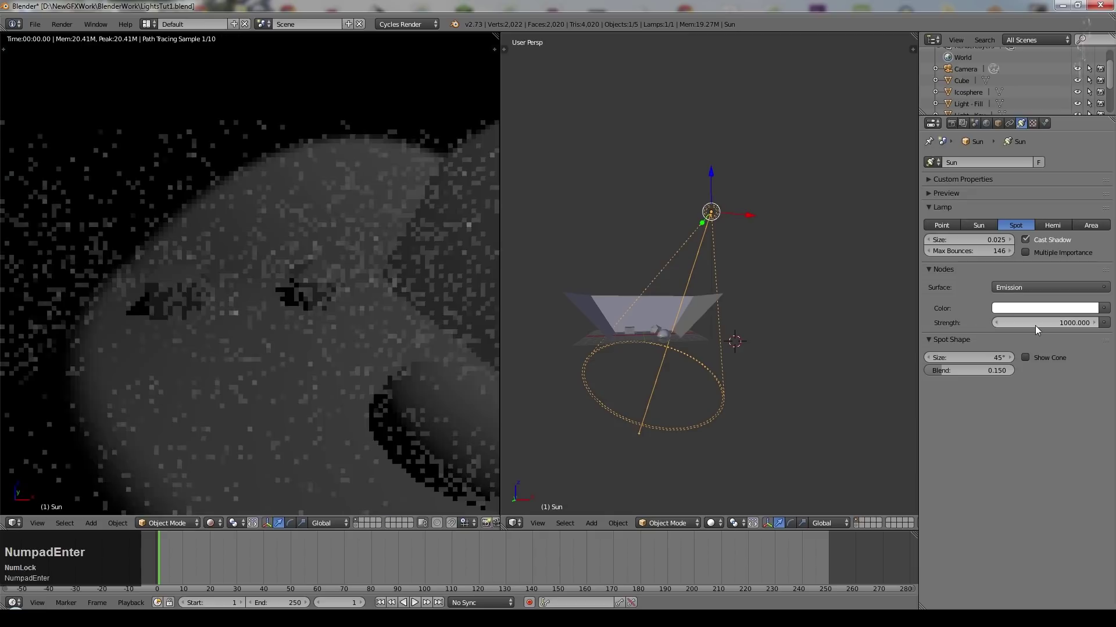
{"action": "left_click", "coordinate": [1052, 323]}
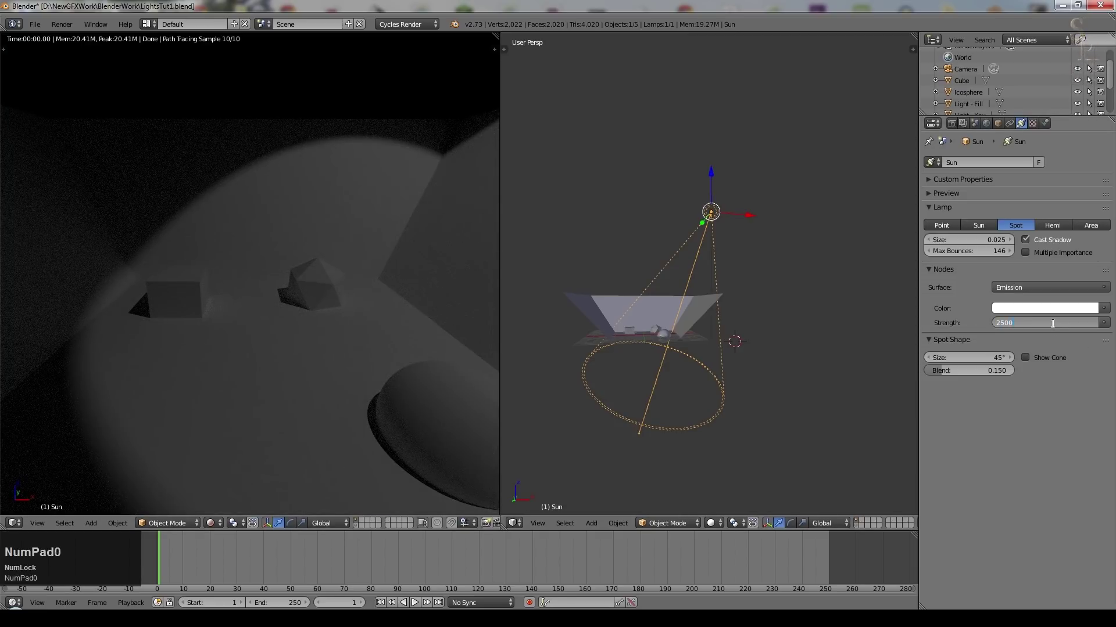
{"action": "key", "text": "KP_Enter"}
{"action": "scroll", "coordinate": [417, 344], "scroll_direction": "down", "scroll_amount": 2}
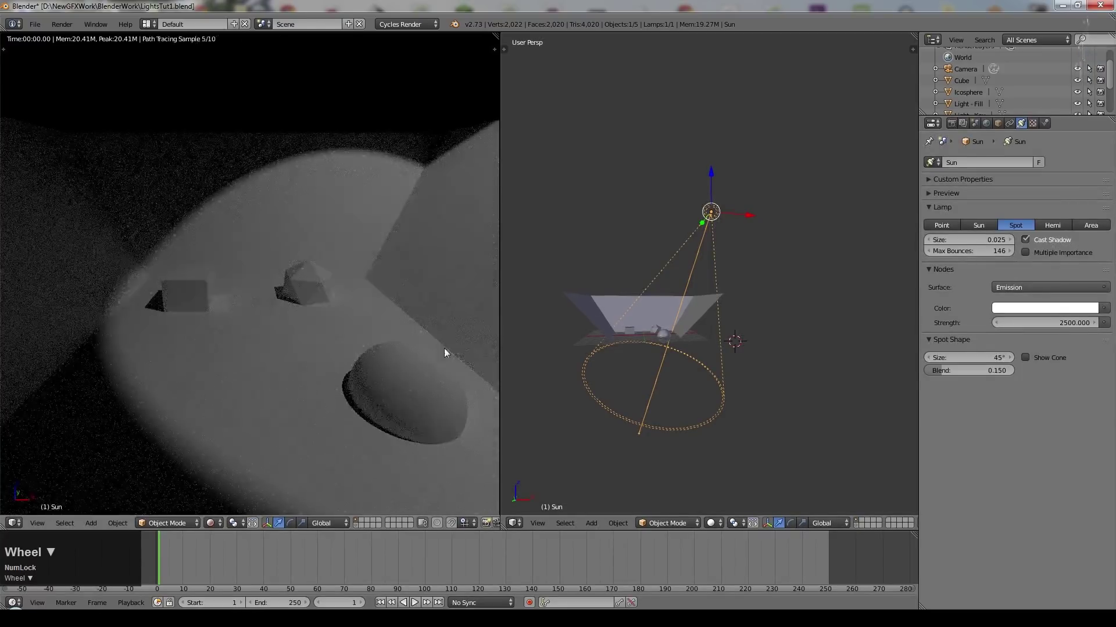
{"action": "scroll", "coordinate": [444, 353], "scroll_direction": "down", "scroll_amount": 1}
{"action": "mouse_move", "coordinate": [455, 366]}
{"action": "middle_mouse_down"}
{"action": "mouse_move", "coordinate": [408, 377]}
{"action": "mouse_move", "coordinate": [440, 374]}
{"action": "middle_mouse_up"}
{"action": "left_click", "coordinate": [1057, 327]}
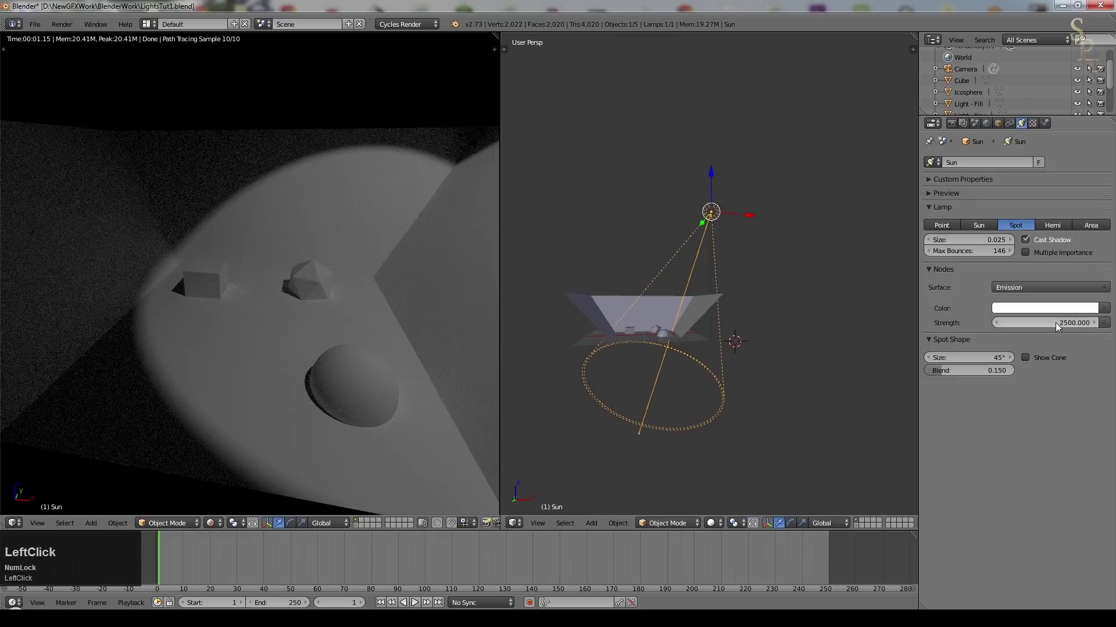
{"action": "type", "text": "4000"}
{"action": "key", "text": "KP_Enter"}
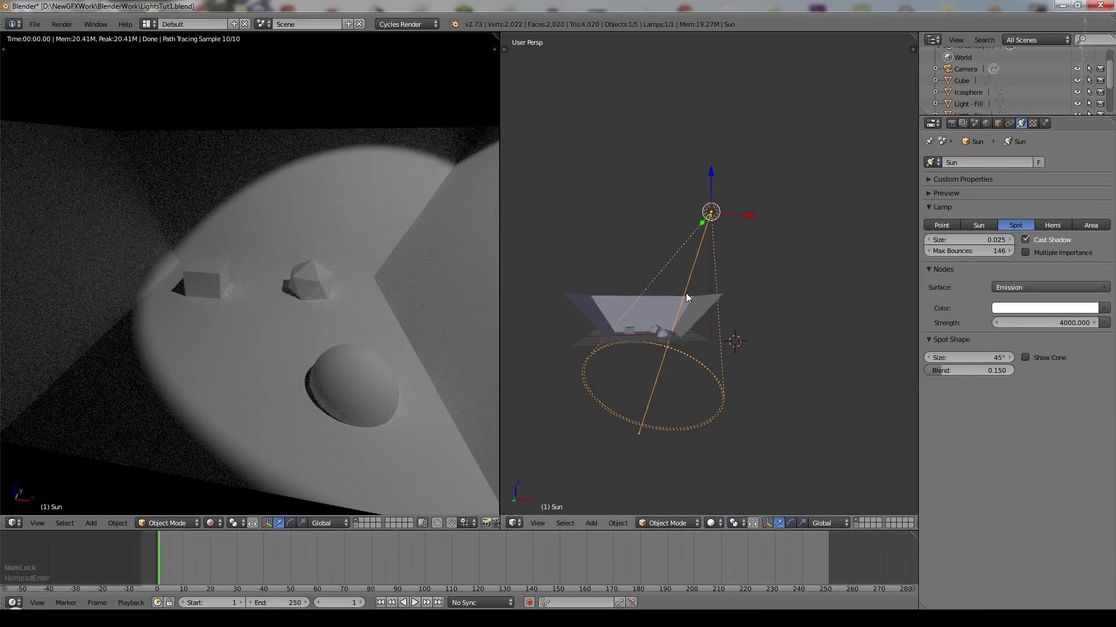
Move the Spot lamp around above the room to test how its position changes the lit area
{"action": "middle_click_drag", "start_coordinate": [731, 247], "coordinate": [754, 249]}
{"action": "key", "text": "g"}
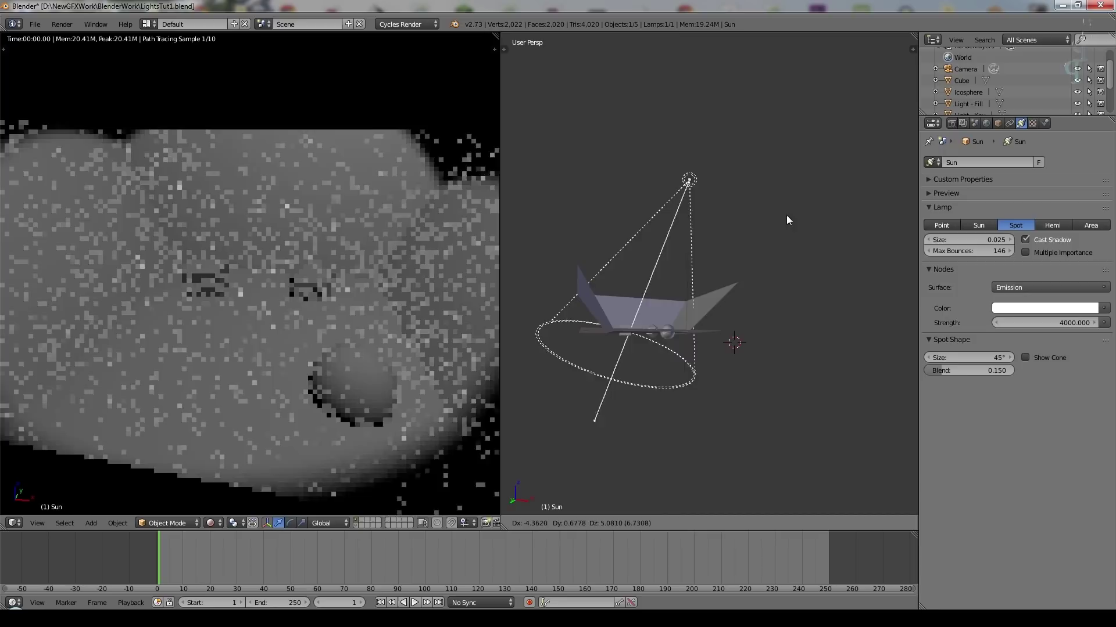
{"action": "left_click", "coordinate": [801, 259]}
{"action": "middle_click_drag", "start_coordinate": [811, 252], "coordinate": [809, 277]}
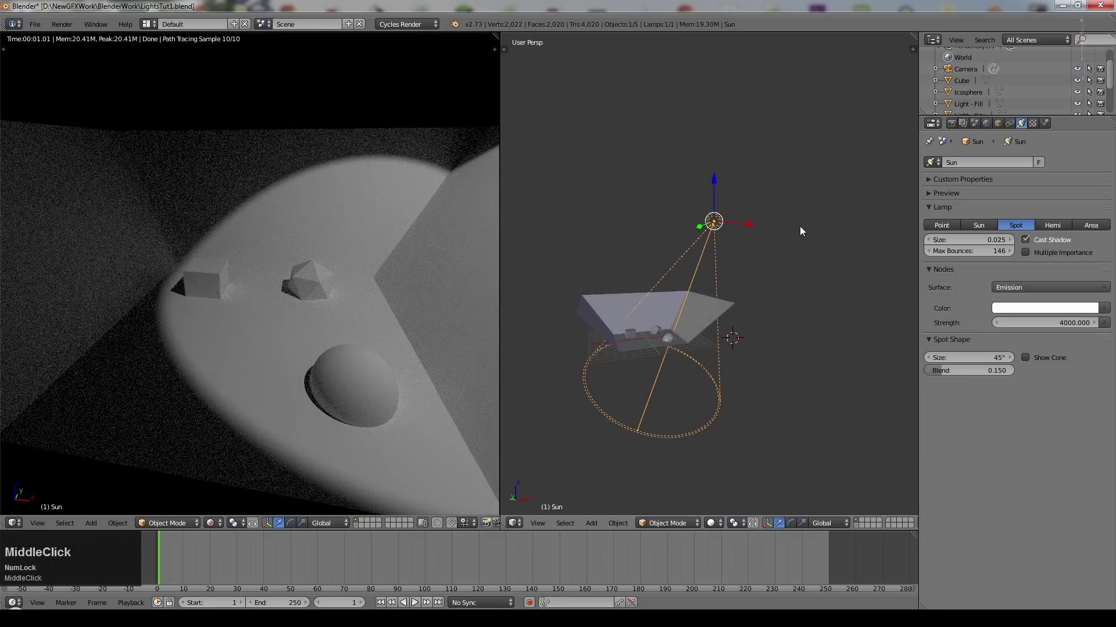
Lower the Spot lamp close to the objects, then raise it back above the room to compare brightness and coverage
{"action": "key", "text": "g"}
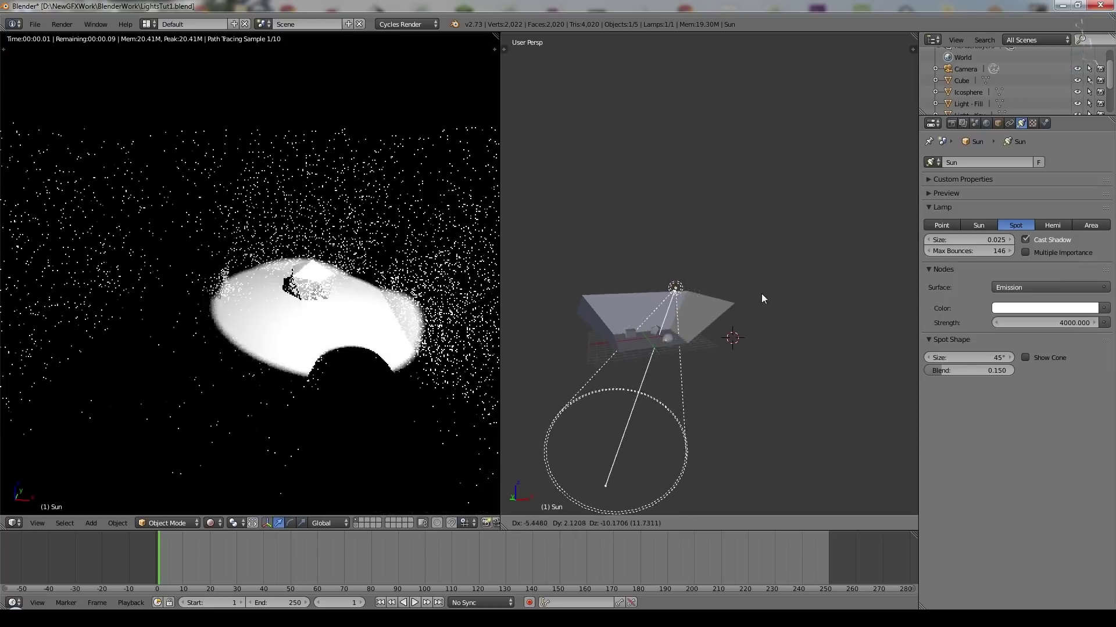
{"action": "left_click", "coordinate": [762, 298]}
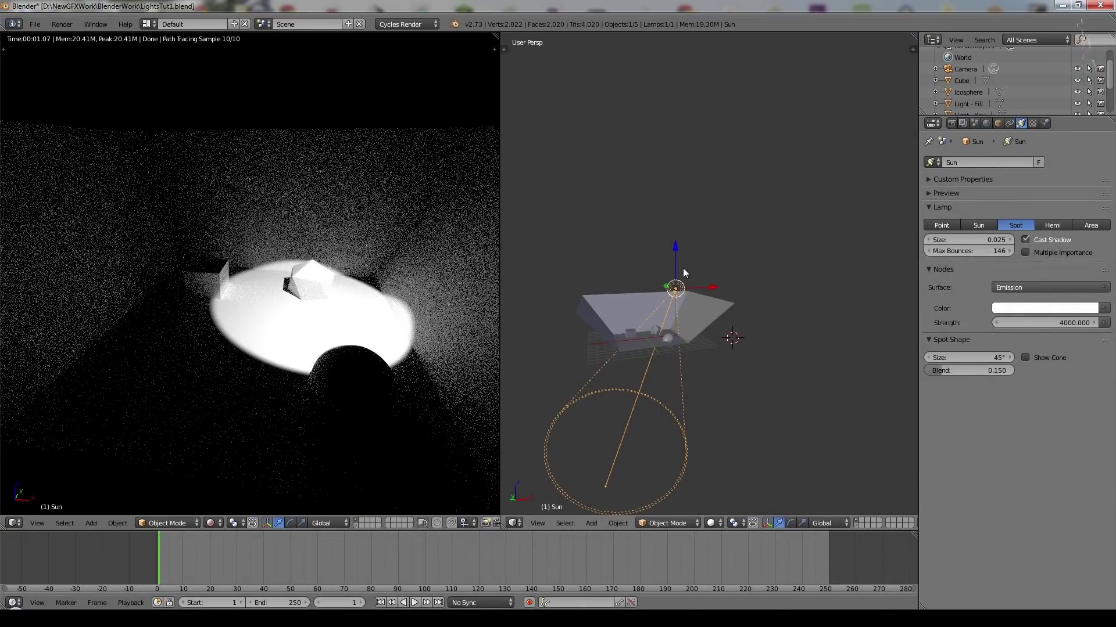
{"action": "left_click", "coordinate": [684, 286]}
{"action": "left_click", "coordinate": [719, 225]}
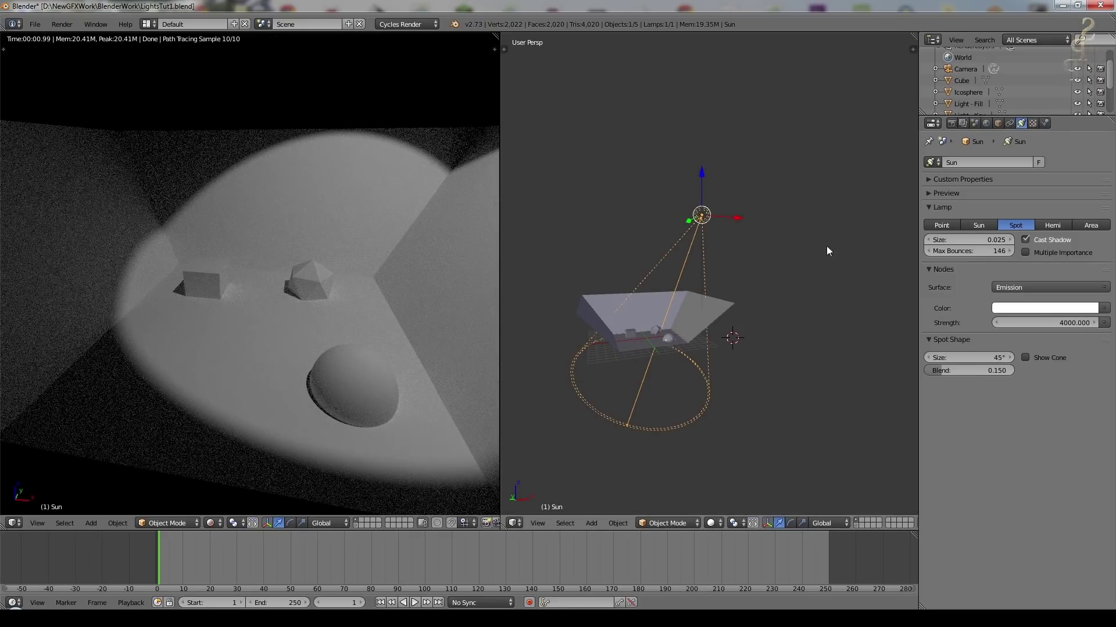
Turn on Show Cone for the Spot lamp and narrow its spot shape size to 42°
{"action": "left_click", "coordinate": [1025, 357]}
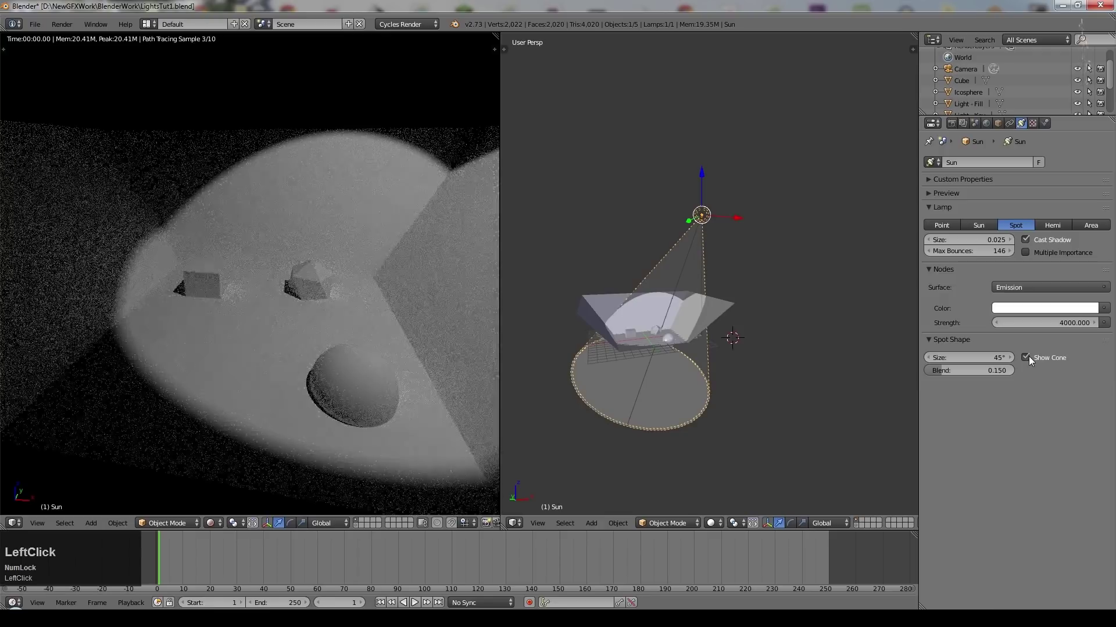
{"action": "middle_click_drag", "start_coordinate": [746, 298], "coordinate": [735, 315]}
{"action": "scroll", "coordinate": [719, 304], "scroll_direction": "up", "scroll_amount": 5}
{"action": "scroll", "coordinate": [755, 319], "scroll_direction": "down", "scroll_amount": 3}
{"action": "middle_click_drag", "start_coordinate": [717, 325], "coordinate": [752, 316]}
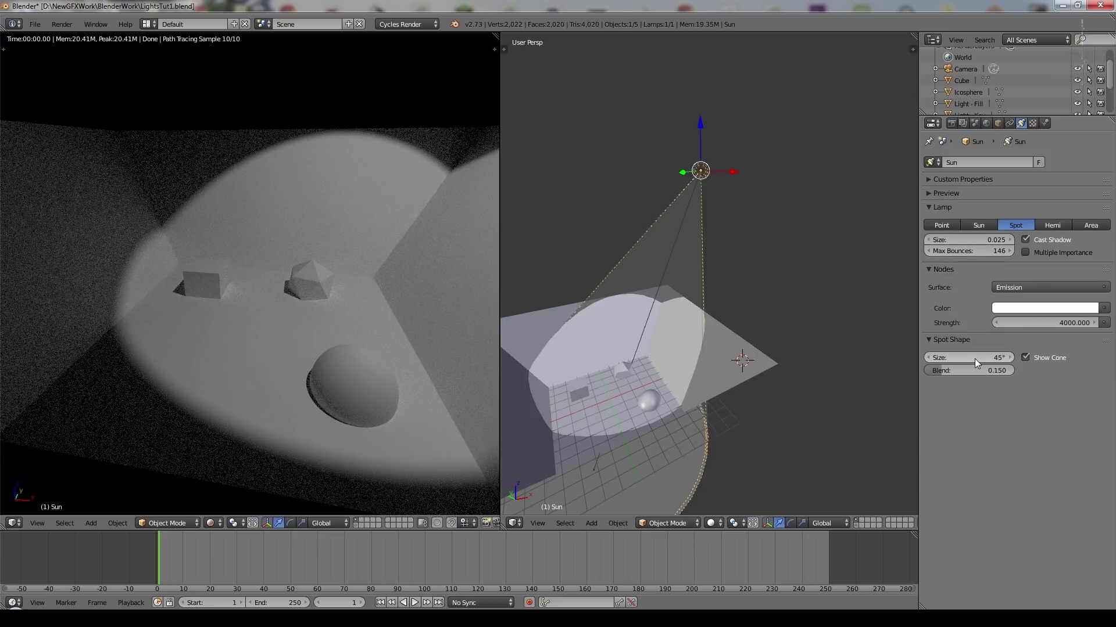
{"action": "mouse_move", "coordinate": [958, 360]}
{"action": "left_mouse_down"}
{"action": "mouse_move", "coordinate": [1026, 360]}
{"action": "mouse_move", "coordinate": [928, 361]}
{"action": "mouse_move", "coordinate": [999, 361]}
{"action": "mouse_move", "coordinate": [935, 360]}
{"action": "mouse_move", "coordinate": [951, 361]}
{"action": "left_mouse_up"}
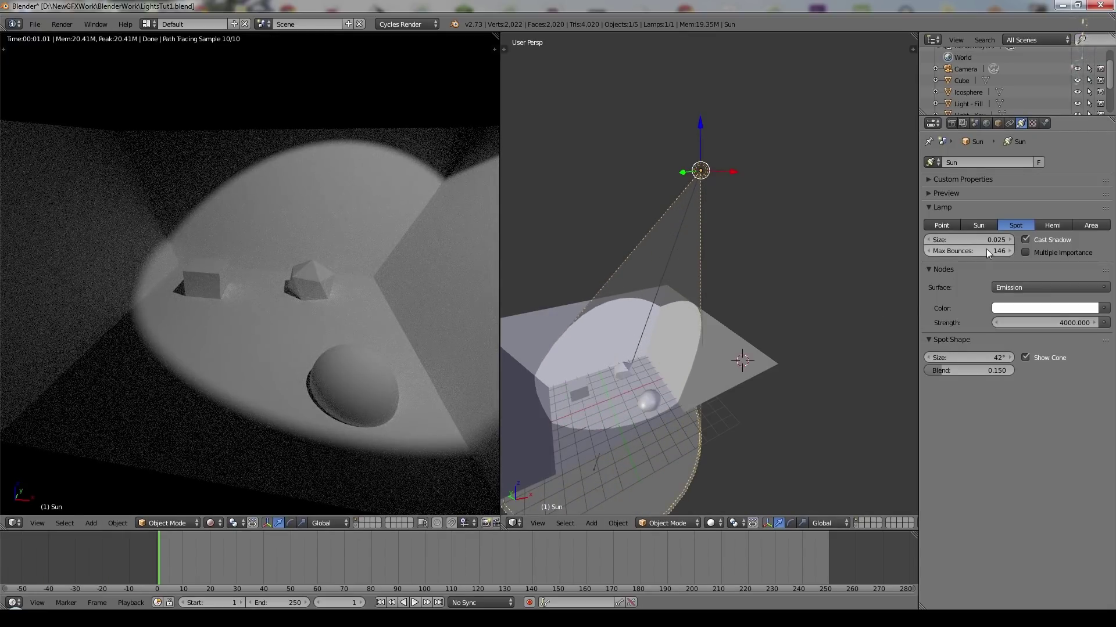
Reduce the Spot lamp's max bounces to 0, its size to 0.000 and its spot blend to 0.000
{"action": "left_click_drag", "start_coordinate": [986, 249], "coordinate": [899, 249]}
{"action": "left_click_drag", "start_coordinate": [982, 240], "coordinate": [974, 240]}
{"action": "scroll", "coordinate": [343, 382], "scroll_direction": "up", "scroll_amount": 1}
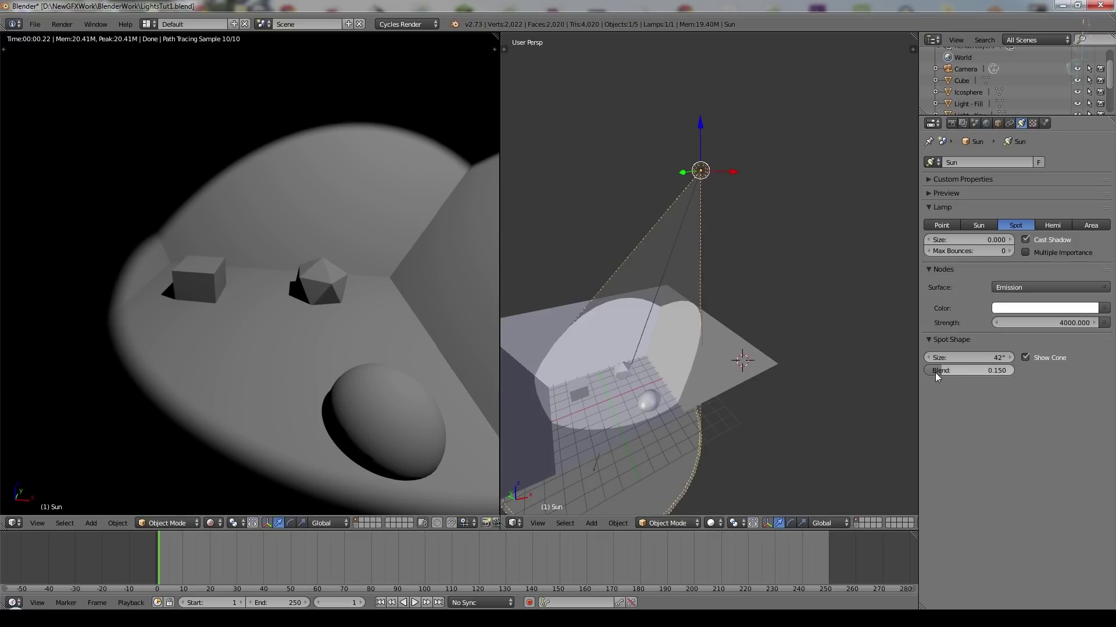
{"action": "left_click_drag", "start_coordinate": [942, 374], "coordinate": [907, 374]}
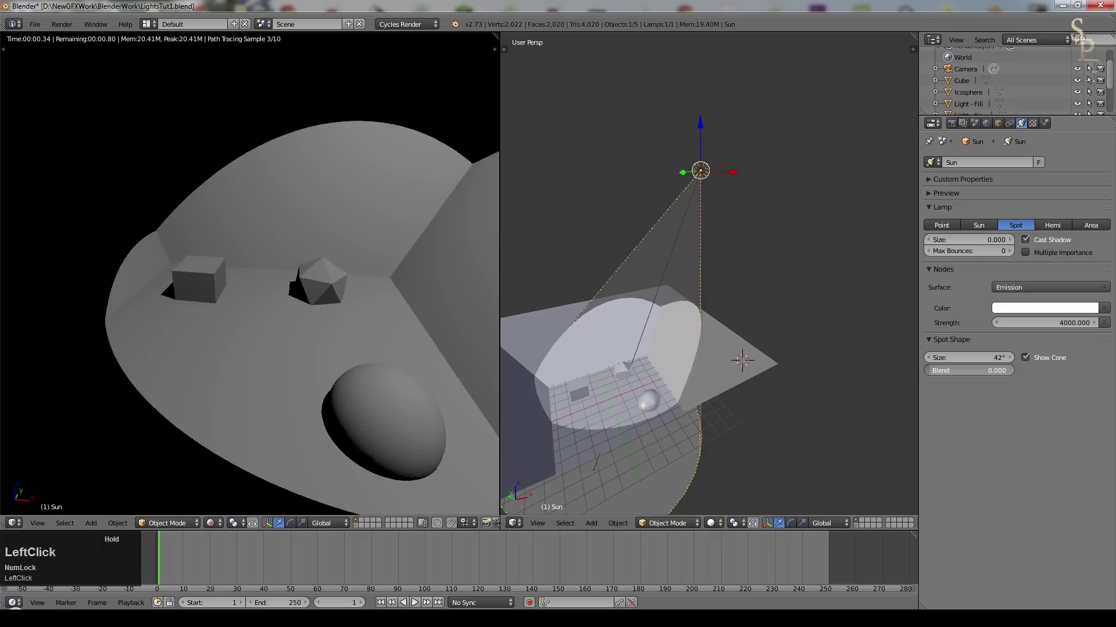
Lower the Spot lamp slightly towards the room and soften its edge with a blend of 0.272
{"action": "key", "text": "g"}
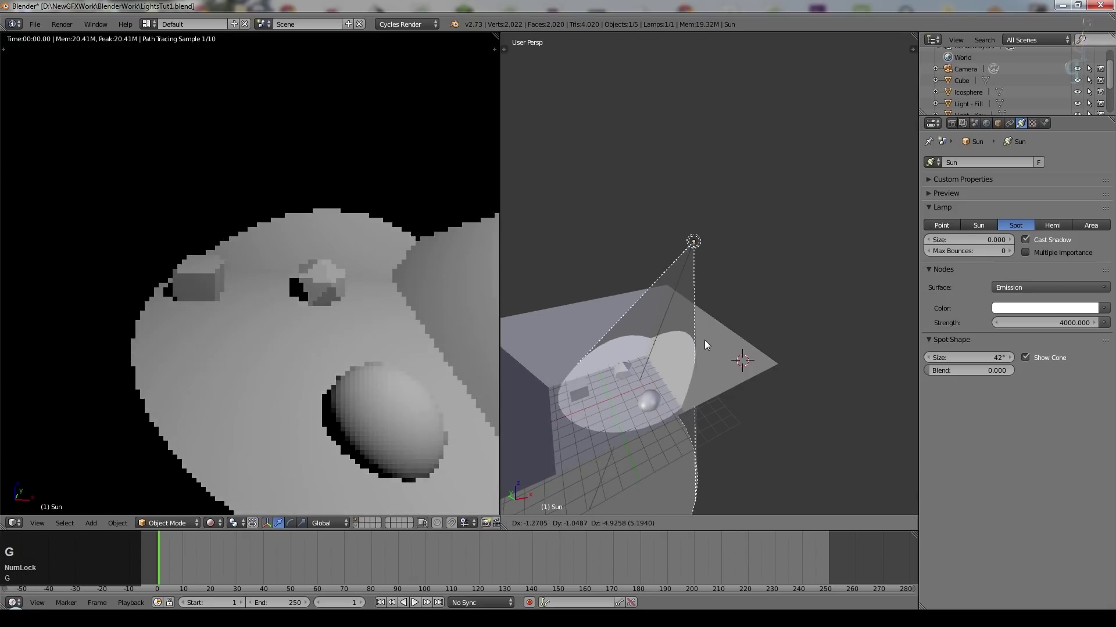
{"action": "left_click", "coordinate": [696, 328]}
{"action": "mouse_move", "coordinate": [969, 370]}
{"action": "left_mouse_down"}
{"action": "mouse_move", "coordinate": [1058, 370]}
{"action": "mouse_move", "coordinate": [930, 370]}
{"action": "mouse_move", "coordinate": [948, 370]}
{"action": "left_mouse_up"}
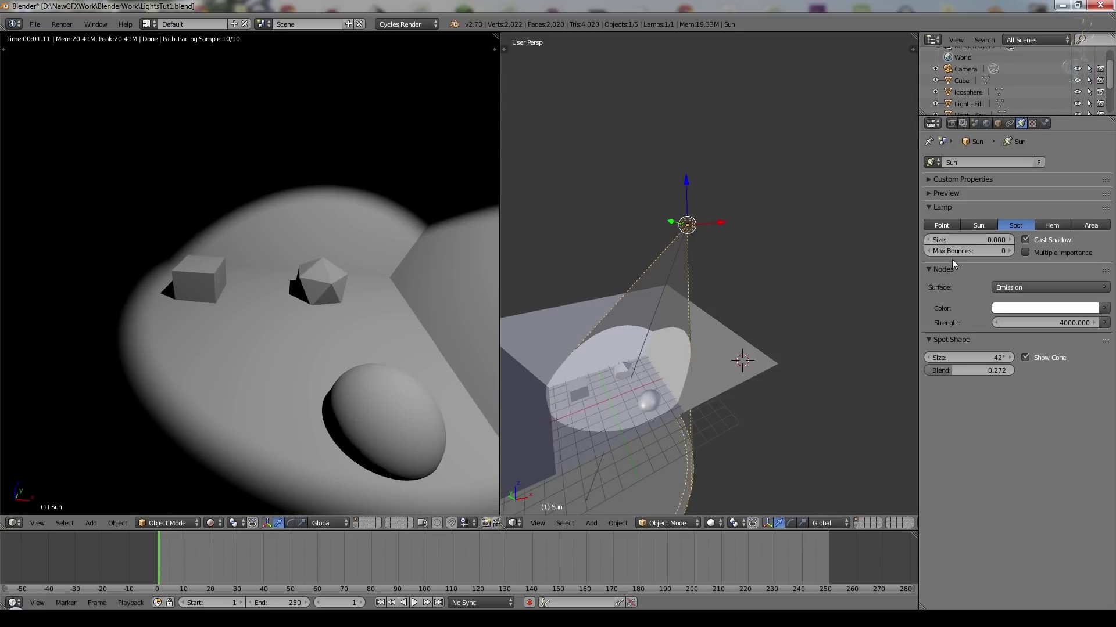
Try 1 max bounce and return it to 0, with the lamp size at 0.015 and spot blend at 0.000
{"action": "left_click", "coordinate": [1009, 251]}
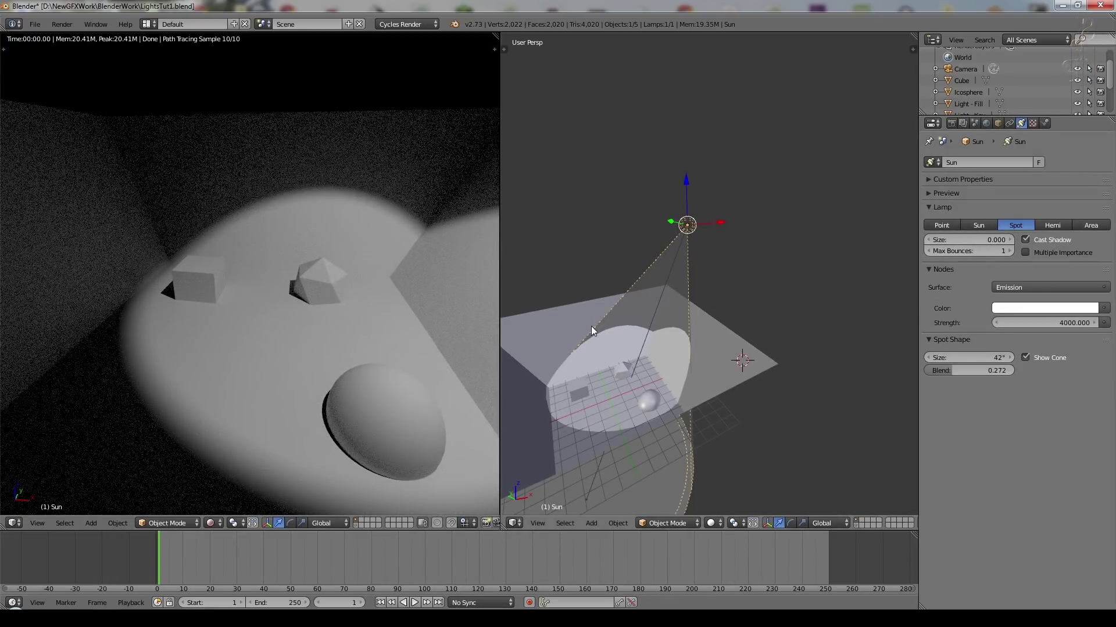
{"action": "left_click", "coordinate": [929, 251]}
{"action": "left_click_drag", "start_coordinate": [931, 239], "coordinate": [940, 239]}
{"action": "left_click_drag", "start_coordinate": [960, 371], "coordinate": [929, 371]}
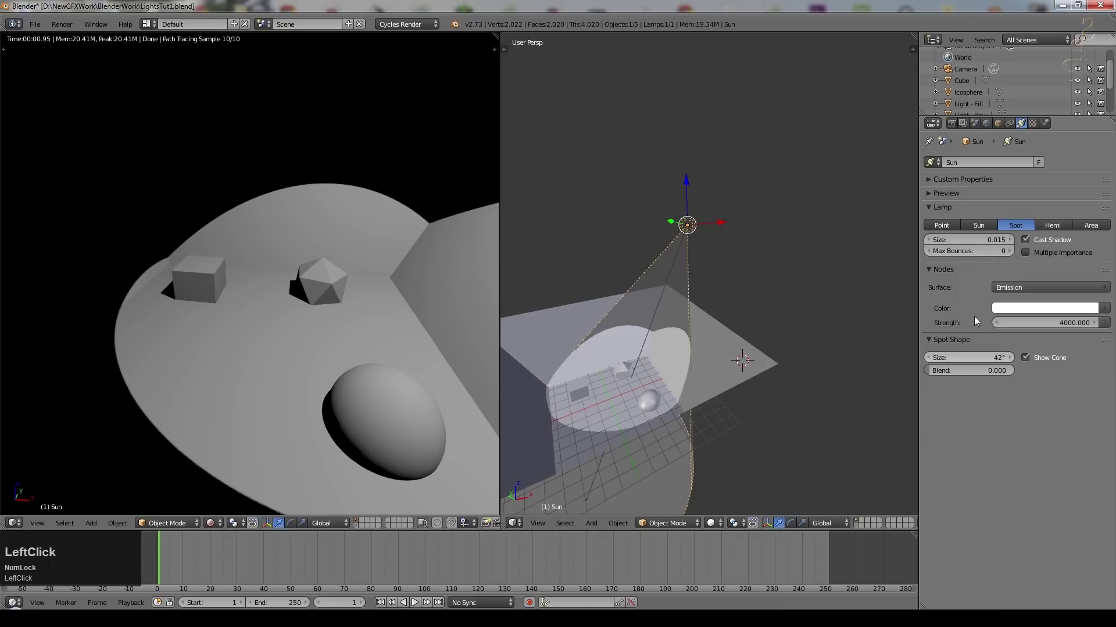
Increase the Spot lamp's size to 0.384 and then 0.814, examining the light edge and shadows up close
{"action": "left_click_drag", "start_coordinate": [936, 239], "coordinate": [968, 240]}
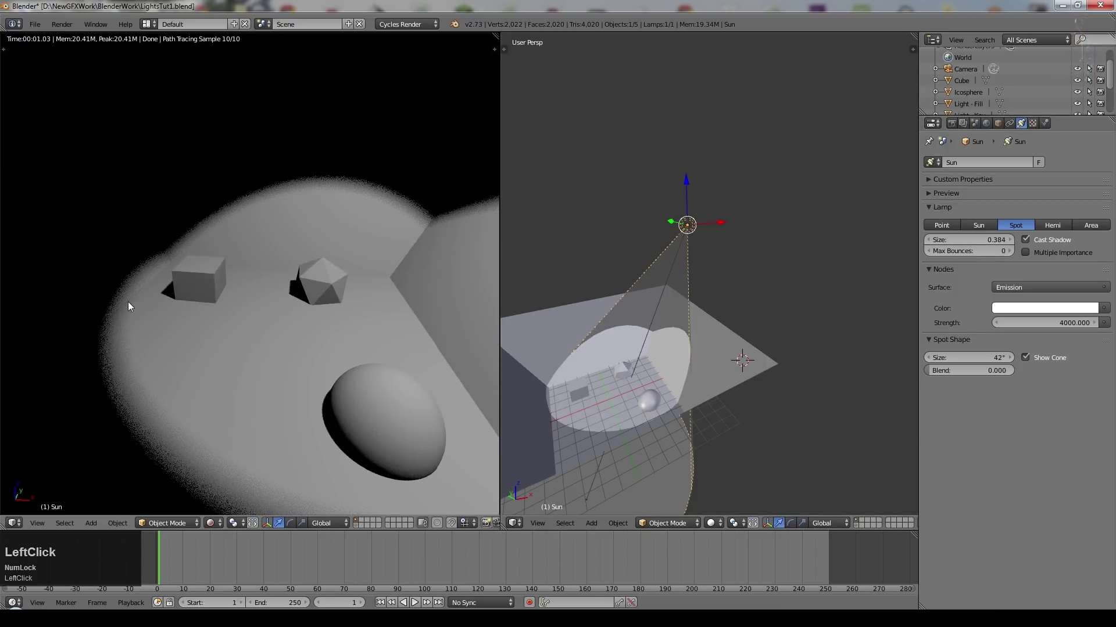
{"action": "scroll", "coordinate": [403, 439], "scroll_direction": "down", "scroll_amount": 5}
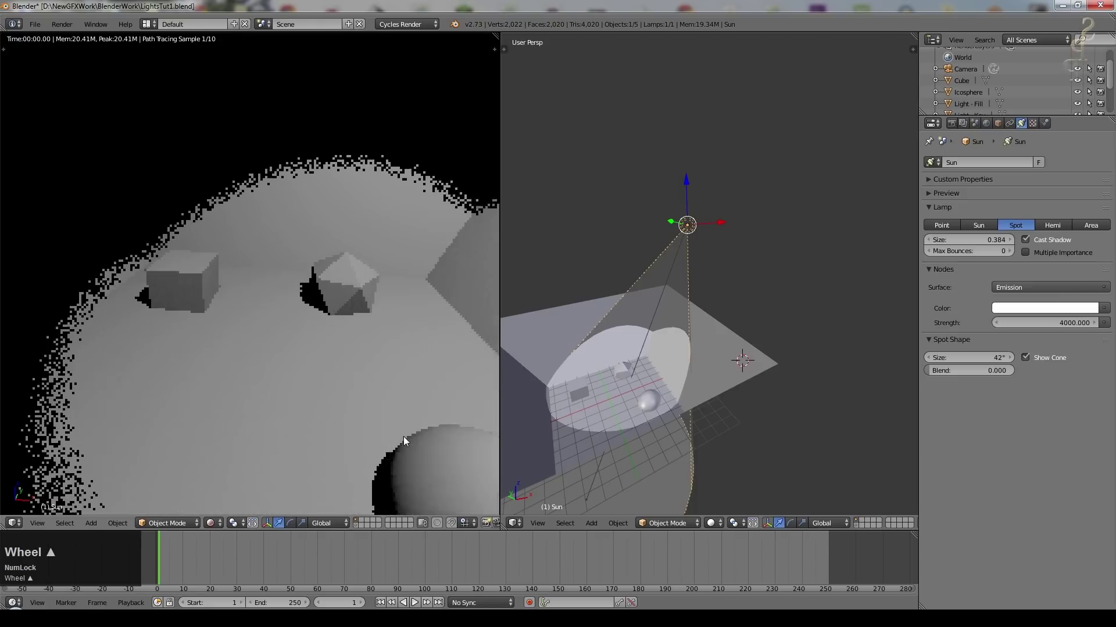
{"action": "scroll", "coordinate": [403, 438], "scroll_direction": "down", "scroll_amount": 3}
{"action": "left_click_drag", "start_coordinate": [959, 239], "coordinate": [1010, 240]}
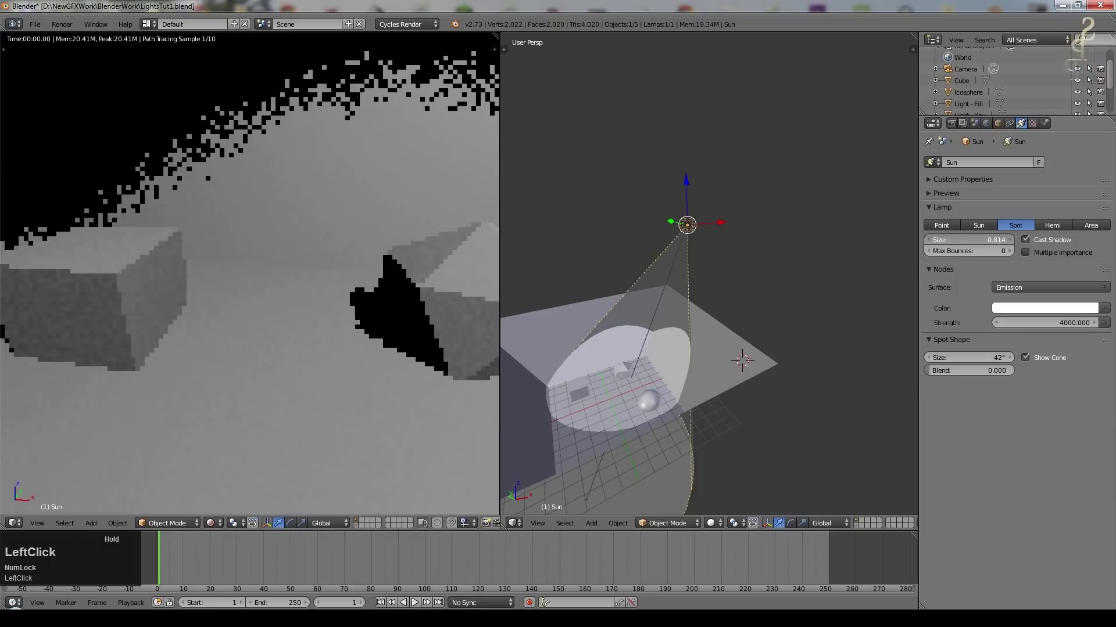
{"action": "scroll", "coordinate": [380, 327], "scroll_direction": "down", "scroll_amount": 5}
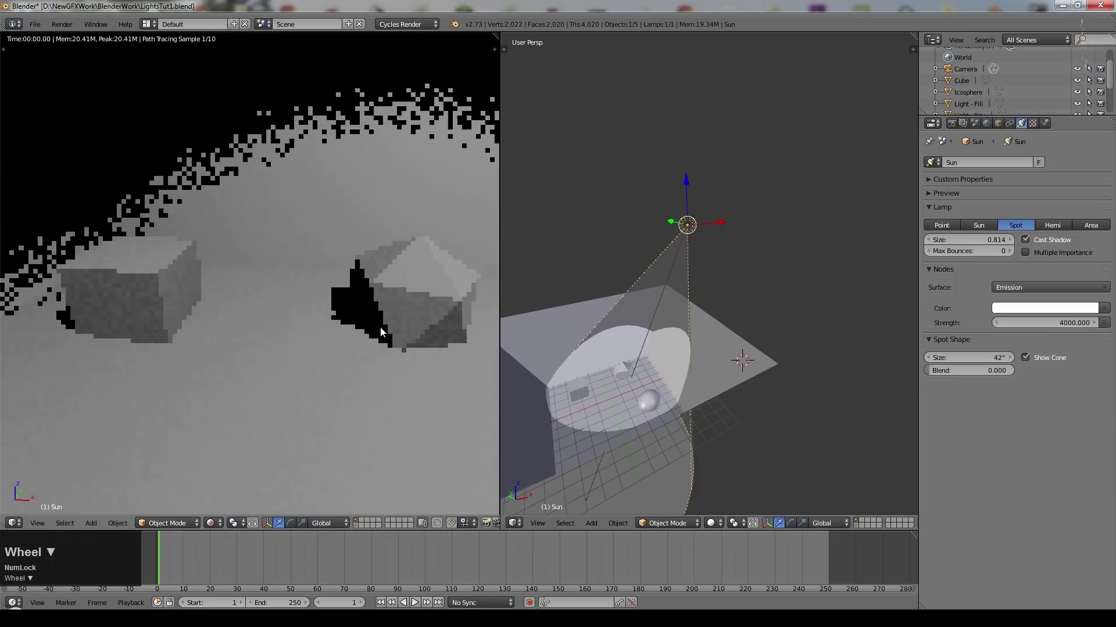
{"action": "scroll", "coordinate": [697, 303], "scroll_direction": "down", "scroll_amount": 2}
Set the Spot lamp's size to 0.1 and its max bounces to 256, after trying 26 bounces
{"action": "left_click_drag", "start_coordinate": [972, 251], "coordinate": [979, 251]}
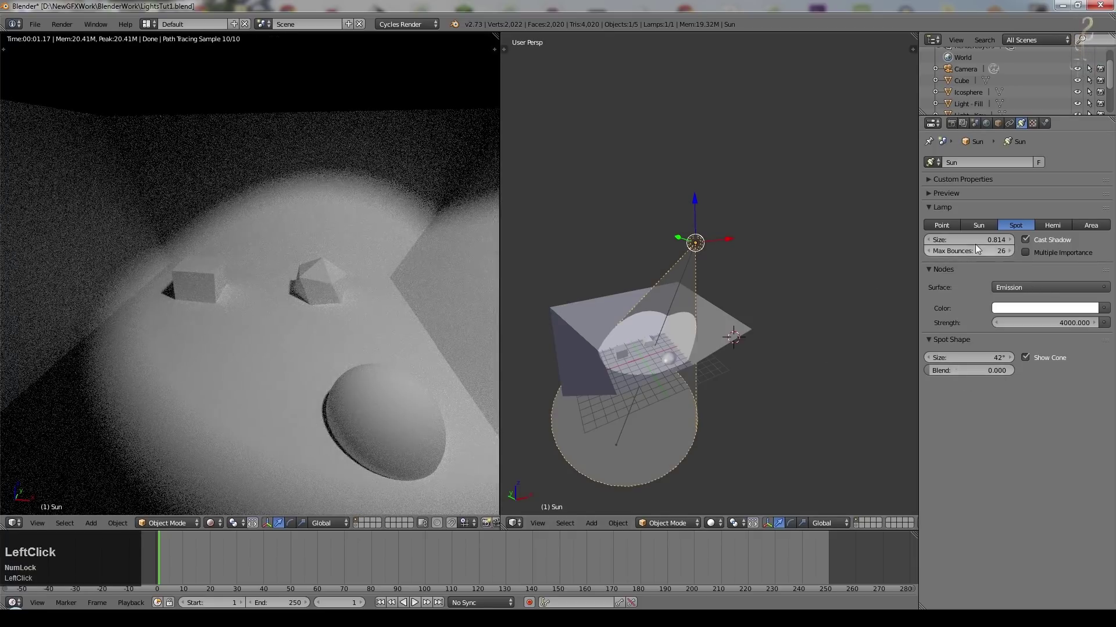
{"action": "left_click", "coordinate": [973, 241]}
{"action": "type", "text": ".1"}
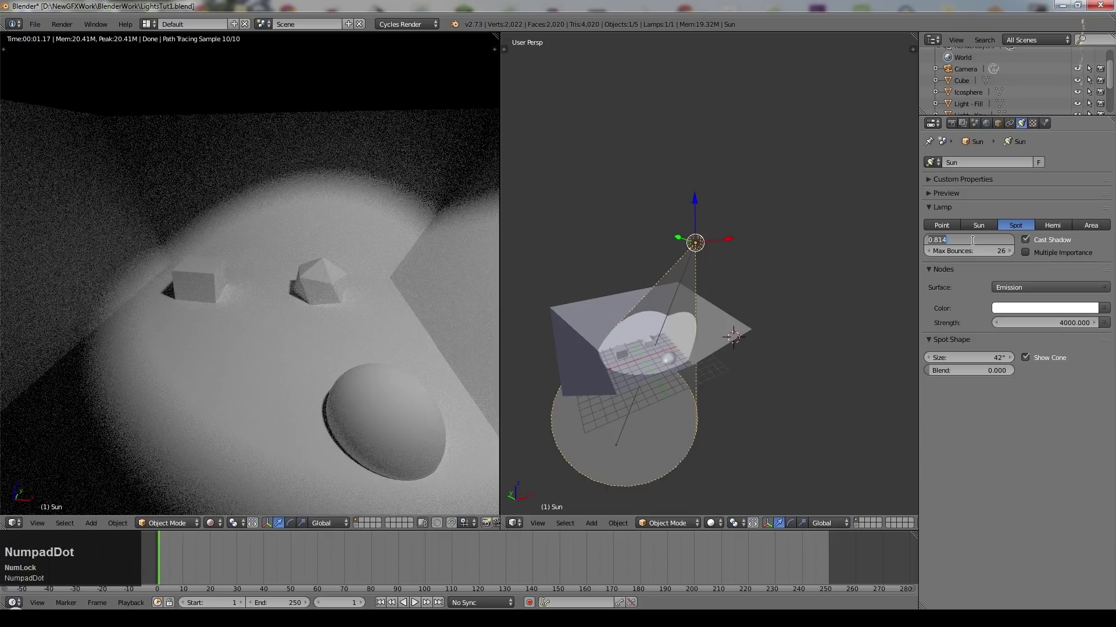
{"action": "key", "text": "Return"}
{"action": "left_click", "coordinate": [973, 250]}
{"action": "type", "text": "256"}
{"action": "key", "text": "Return"}
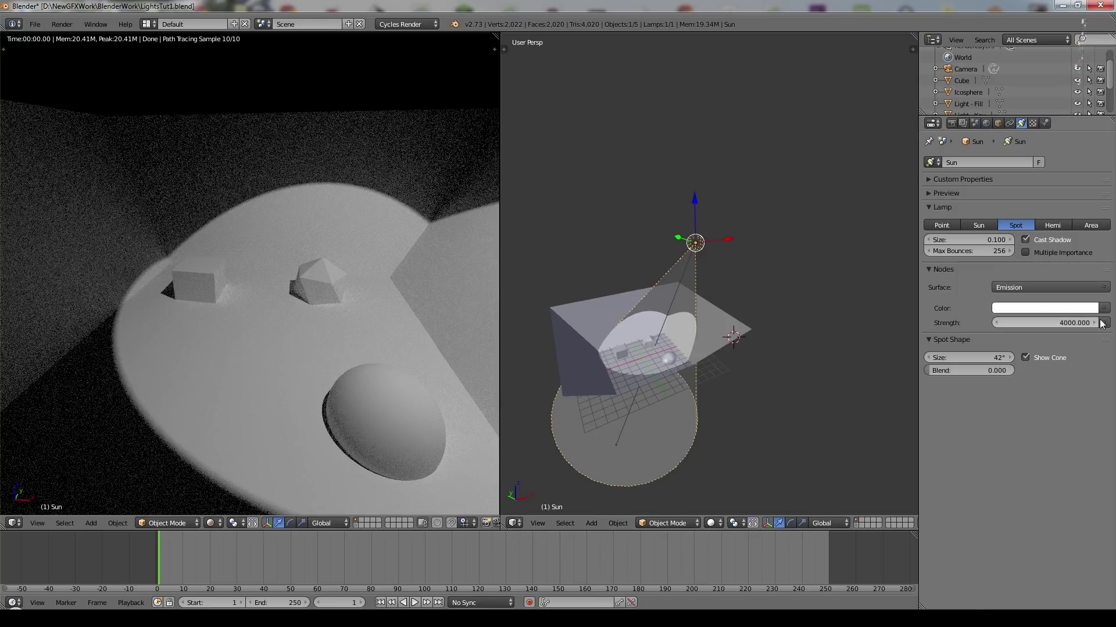
Set the lamp's strength to 1 and change its type to Hemi
{"action": "left_click", "coordinate": [1055, 322]}
{"action": "key", "text": "Return"}
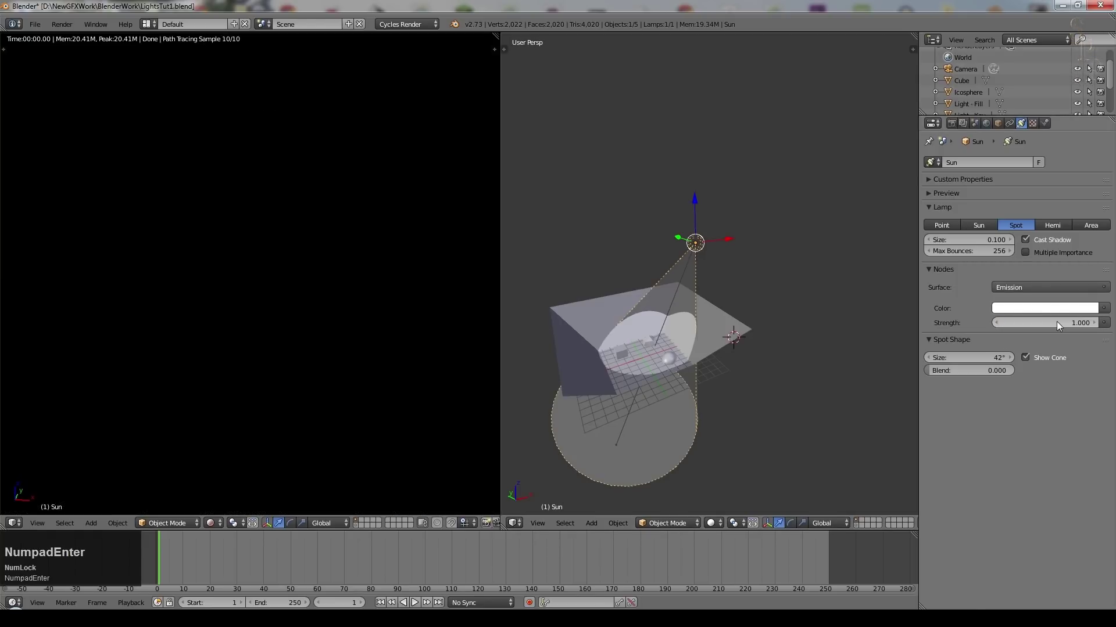
{"action": "left_click", "coordinate": [1058, 228]}
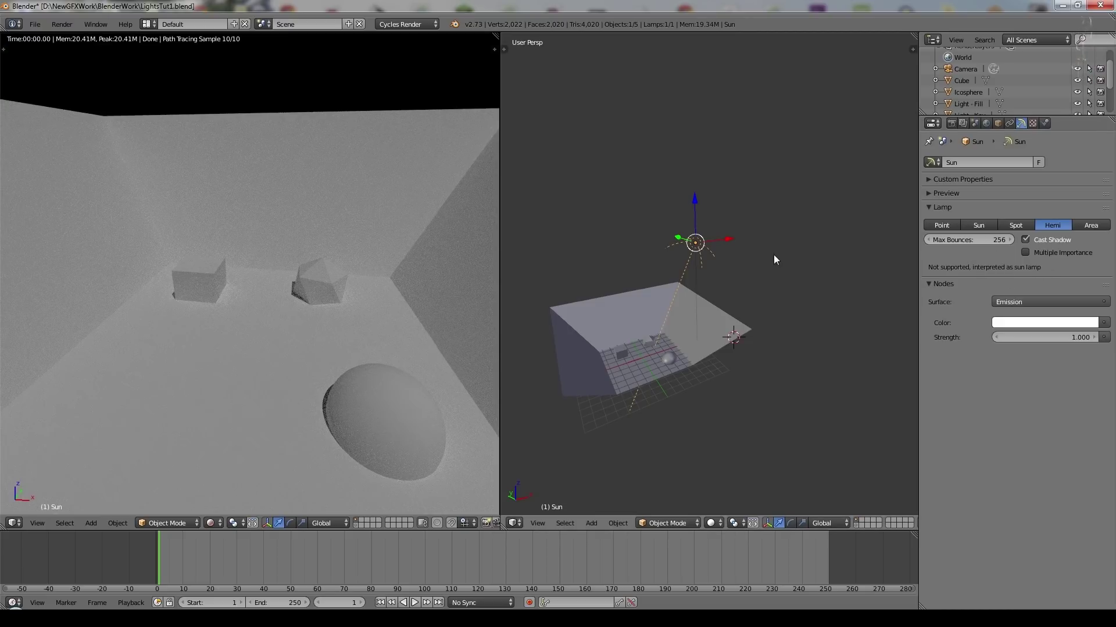
Alternate the lamp type between Sun and Hemi to compare the rendered lighting, ending on Sun
{"action": "left_click", "coordinate": [984, 221]}
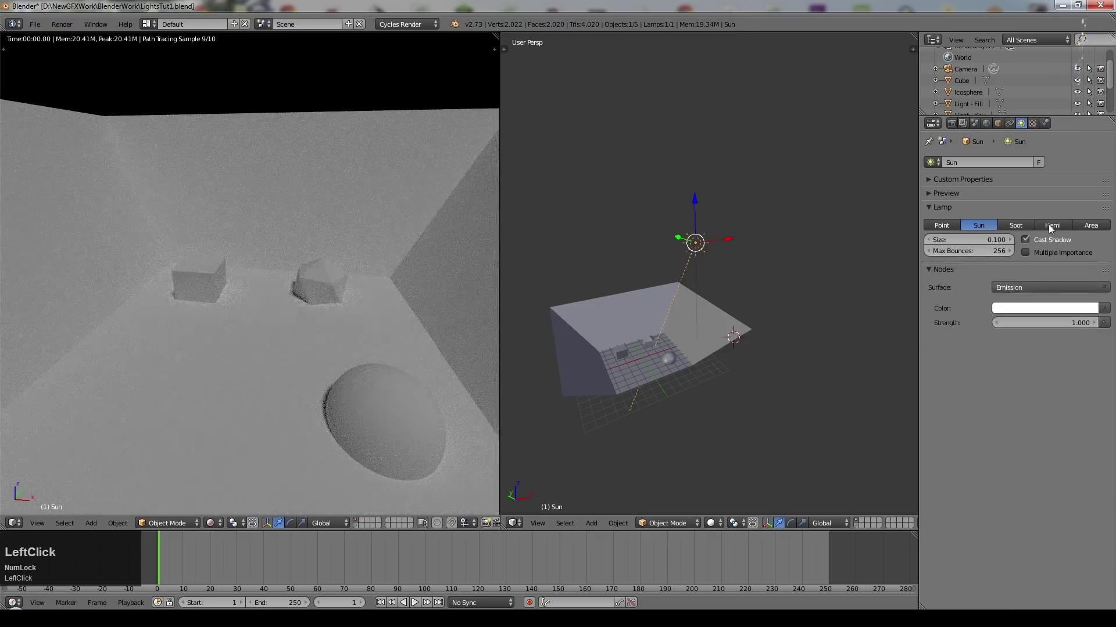
{"action": "scroll", "coordinate": [737, 257], "scroll_direction": "up", "scroll_amount": 3}
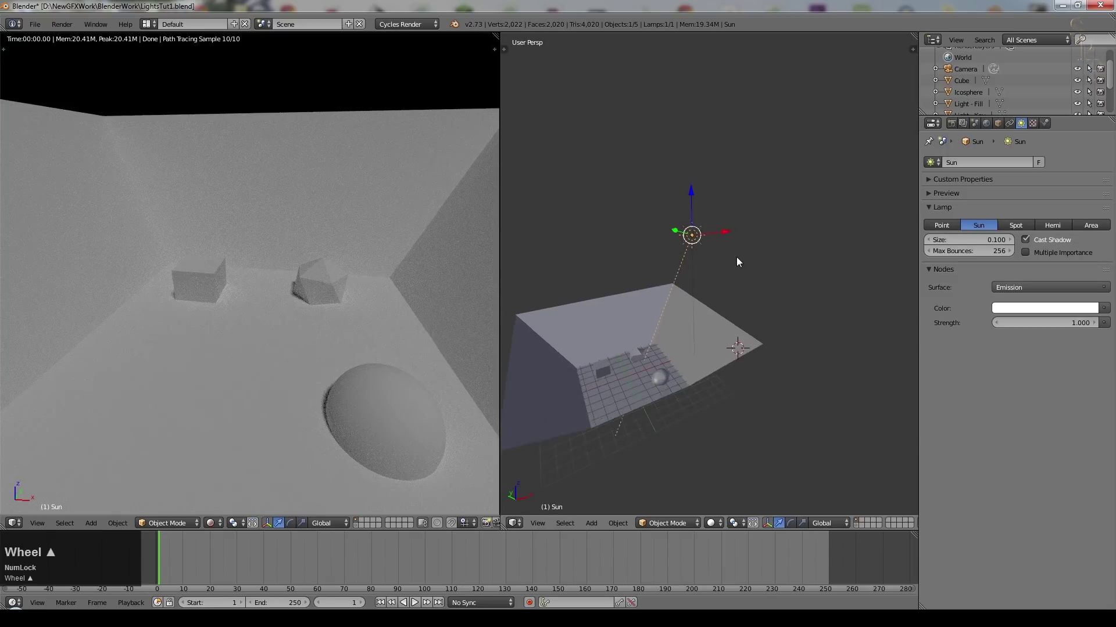
{"action": "left_click", "coordinate": [1065, 227]}
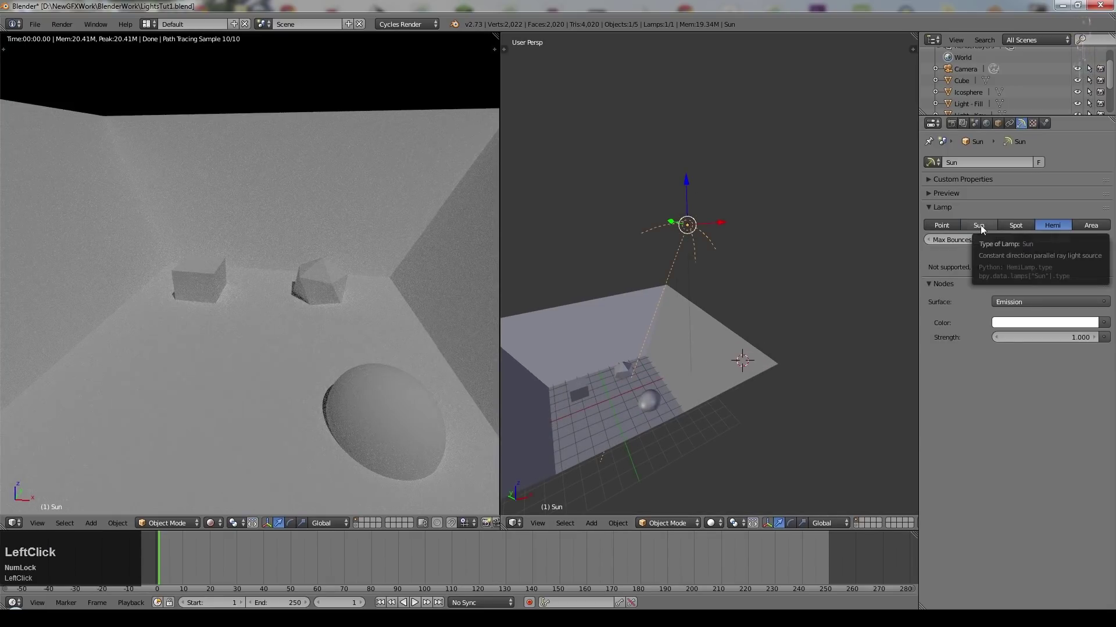
{"action": "left_click", "coordinate": [981, 225]}
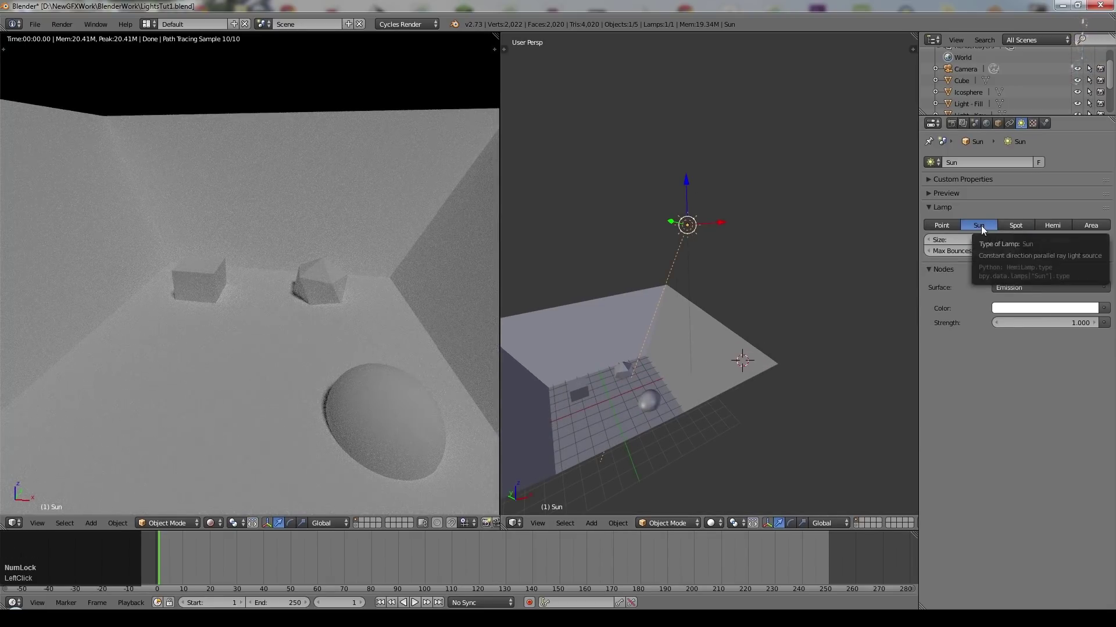
Change the lamp type to Area and scale the lamp object up
{"action": "left_click", "coordinate": [1095, 226]}
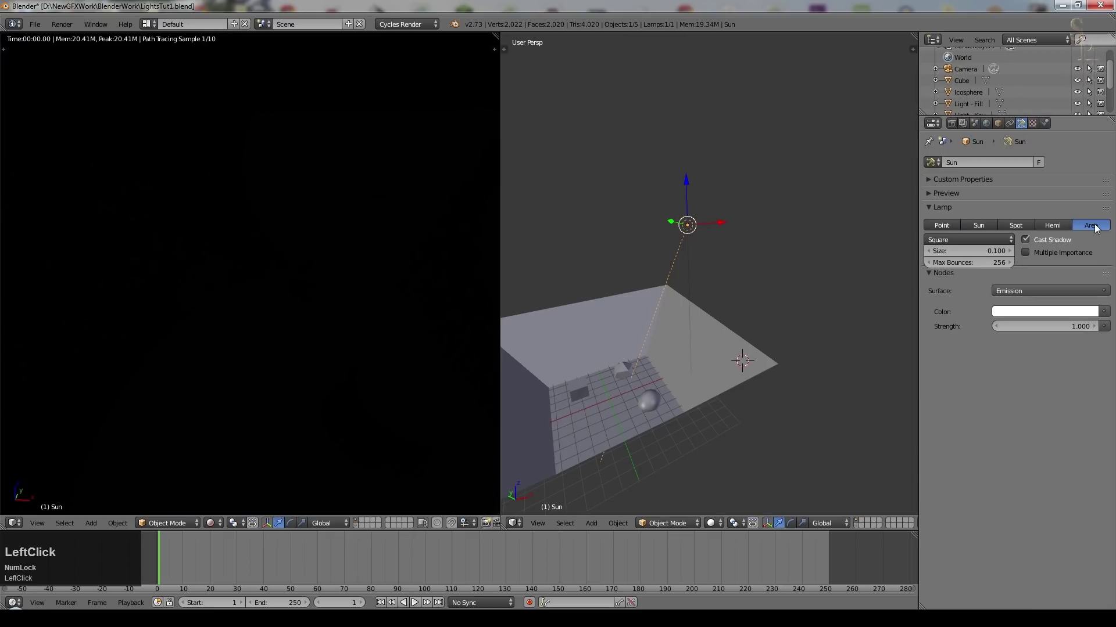
{"action": "scroll", "coordinate": [642, 412], "scroll_direction": "down", "scroll_amount": 2}
{"action": "key", "text": "s"}
{"action": "left_click", "coordinate": [814, 469]}
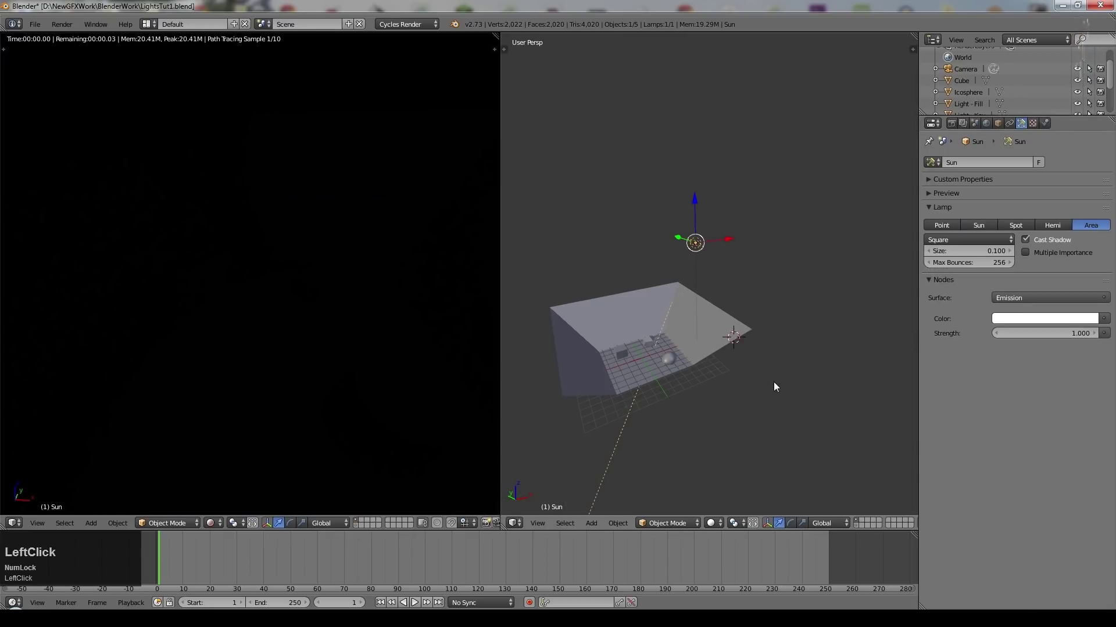
Move the Area lamp down into the room, just above the objects
{"action": "scroll", "coordinate": [759, 254], "scroll_direction": "up", "scroll_amount": 2}
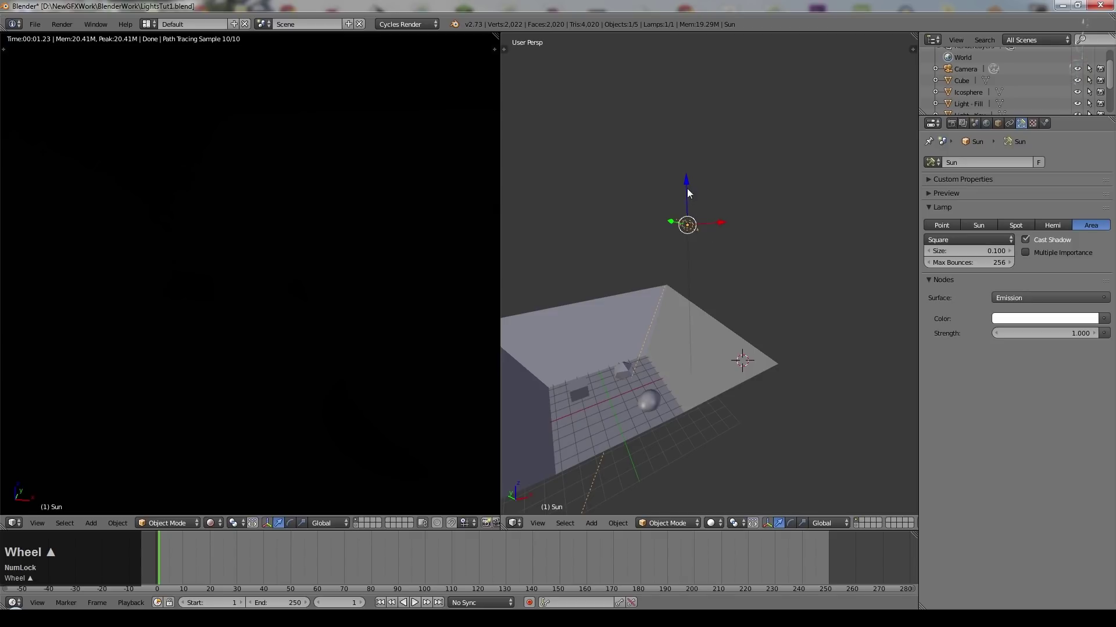
{"action": "key", "text": "g"}
{"action": "left_click", "coordinate": [656, 379]}
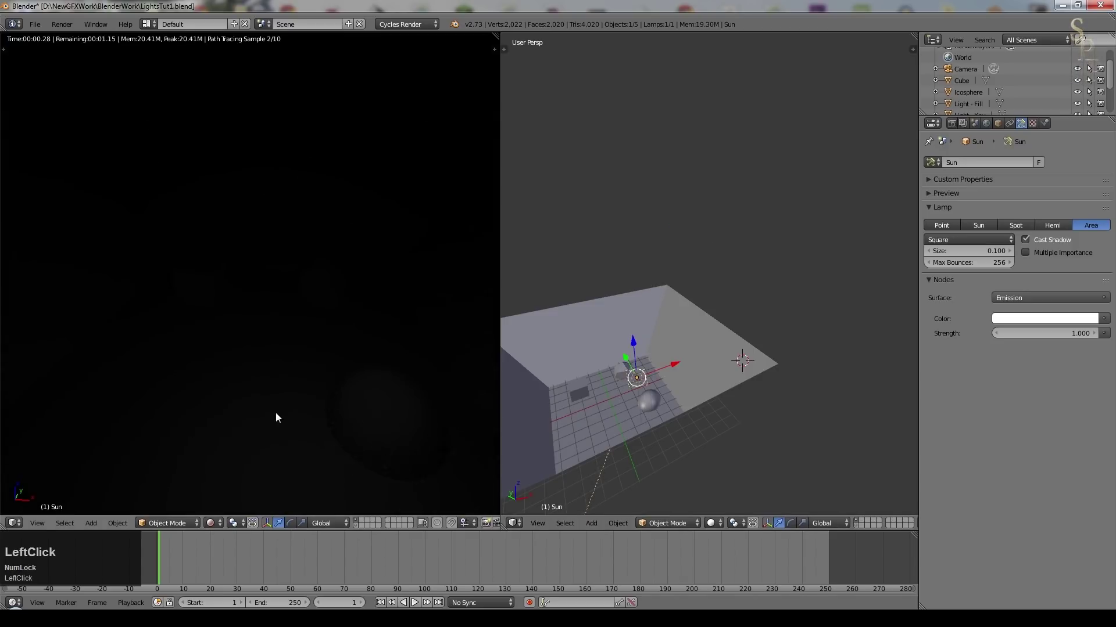
Raise the Area lamp's strength to 5 and then to 100
{"action": "scroll", "coordinate": [600, 272], "scroll_direction": "down", "scroll_amount": 2}
{"action": "left_click", "coordinate": [1072, 331]}
{"action": "type", "text": "5"}
{"action": "key", "text": "KP_Enter"}
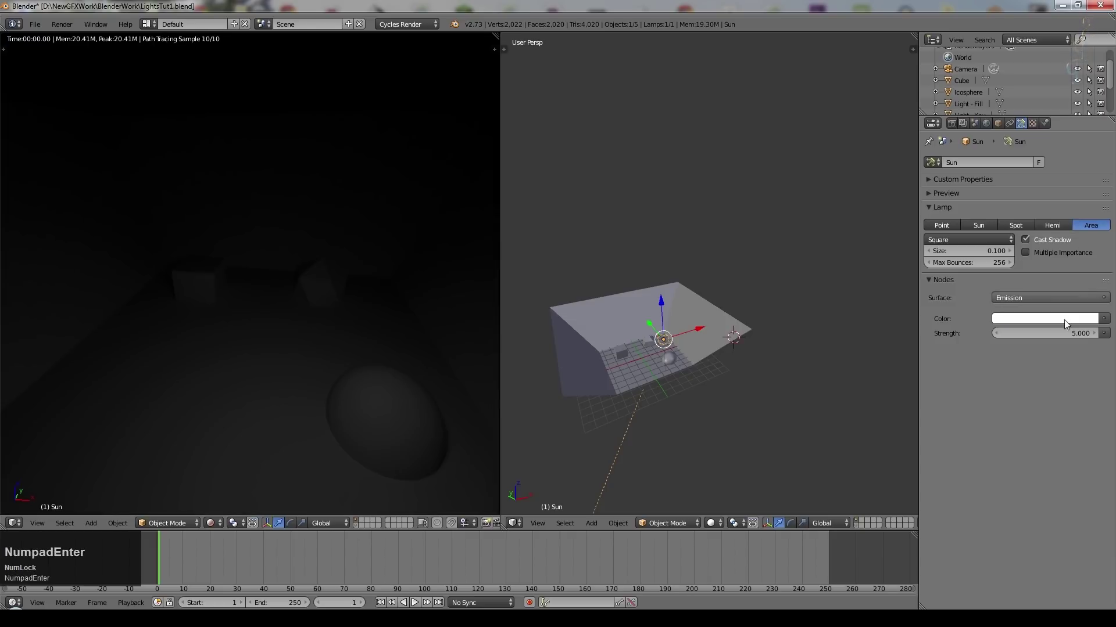
{"action": "type", "text": "100"}
{"action": "key", "text": "KP_Enter"}
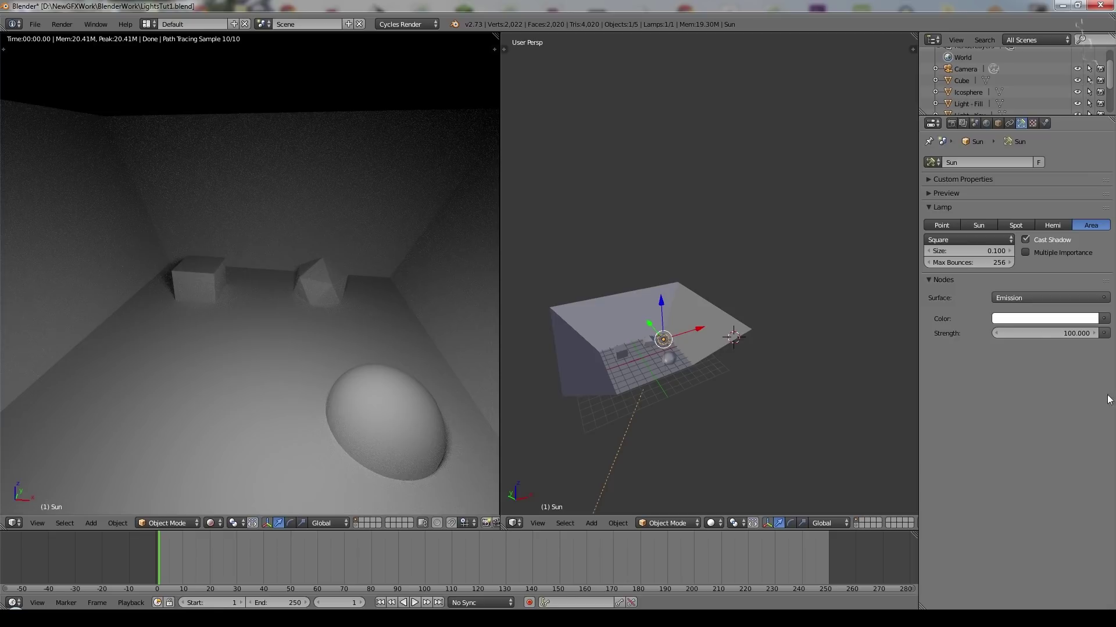
Set the Area lamp's shape to Rectangle and inspect its outline above the sphere
{"action": "left_click", "coordinate": [960, 241]}
{"action": "left_click", "coordinate": [948, 213]}
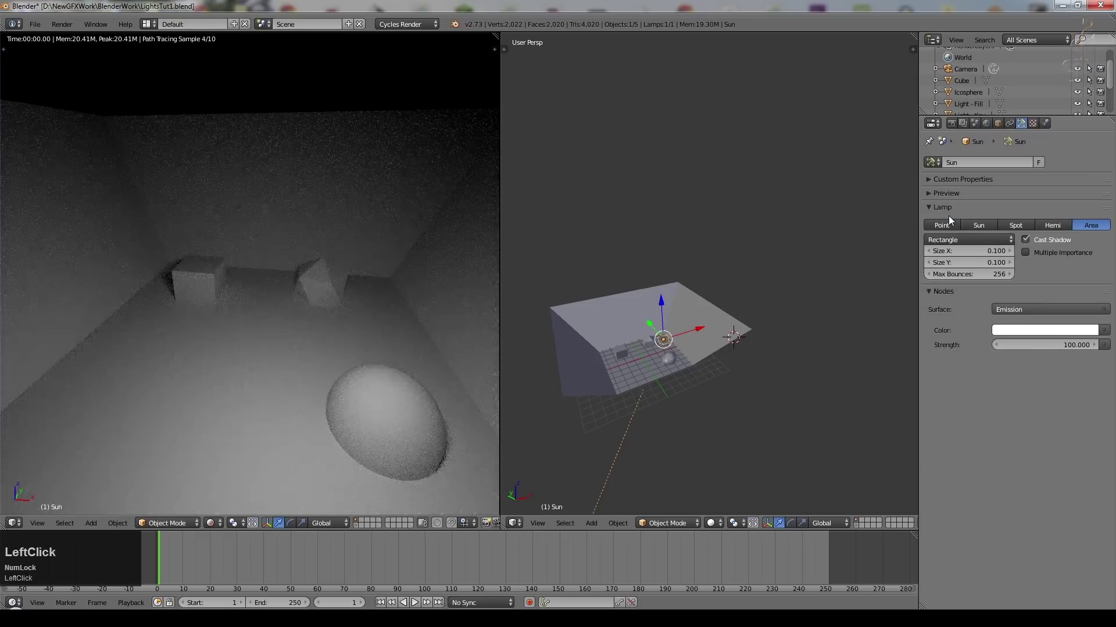
{"action": "scroll", "coordinate": [649, 445], "scroll_direction": "down", "scroll_amount": 5}
{"action": "scroll", "coordinate": [650, 444], "scroll_direction": "up", "scroll_amount": 2}
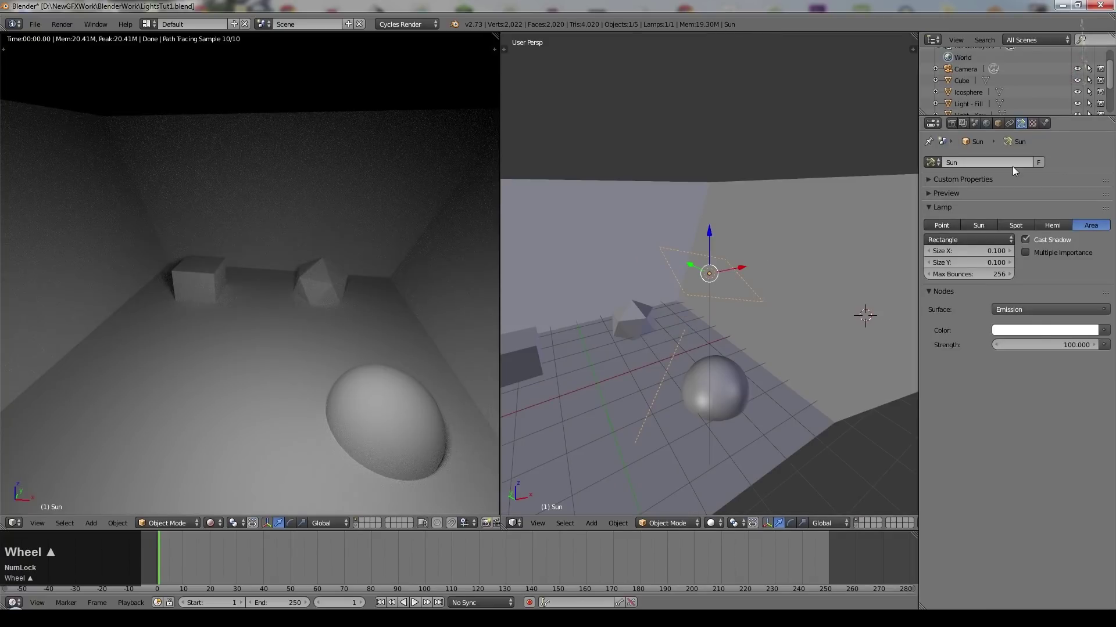
Set the Area lamp's shape to Square and view the whole room in the rendered view
{"action": "left_click", "coordinate": [964, 238]}
{"action": "left_click", "coordinate": [951, 229]}
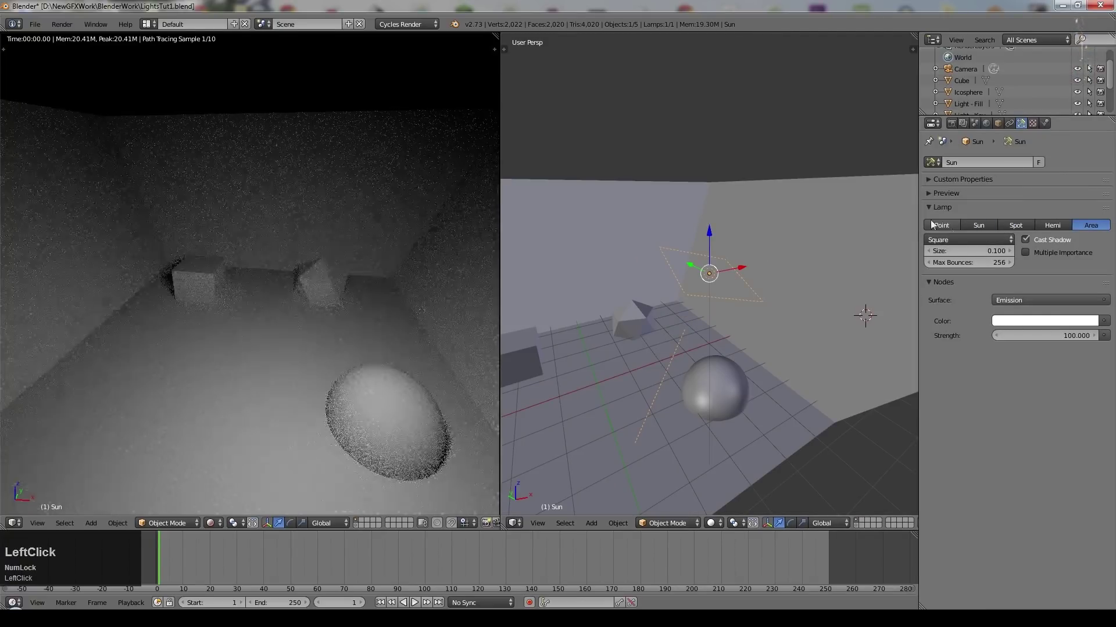
{"action": "scroll", "coordinate": [210, 277], "scroll_direction": "down", "scroll_amount": 1}
{"action": "scroll", "coordinate": [209, 277], "scroll_direction": "down", "scroll_amount": 6}
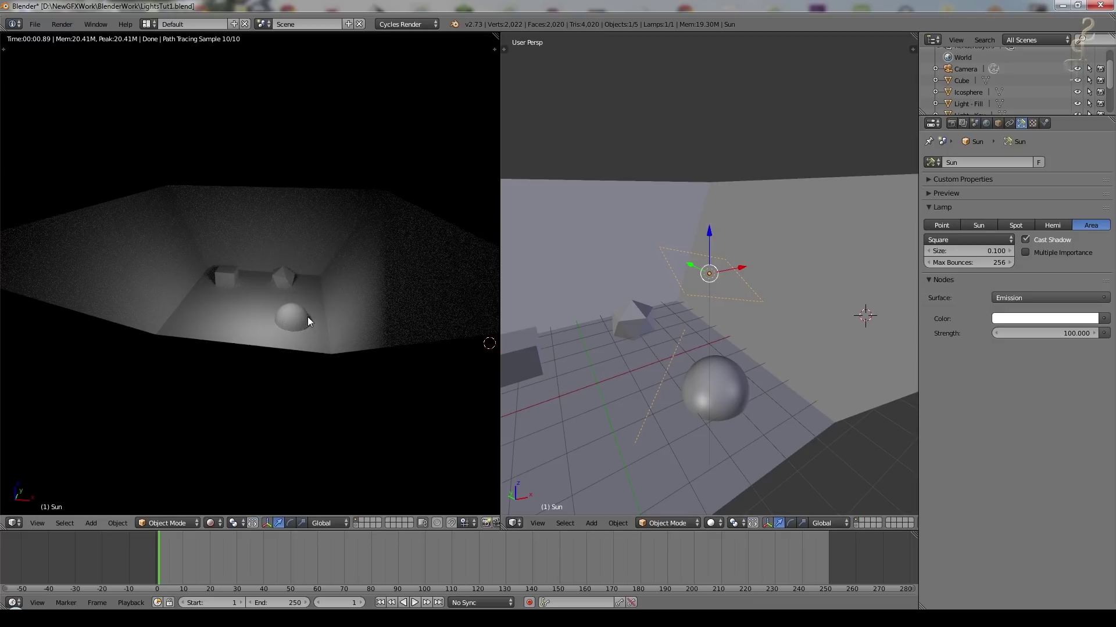
Tilt the Area lamp and move it down close to the floor beside the objects
{"action": "key", "text": "r"}
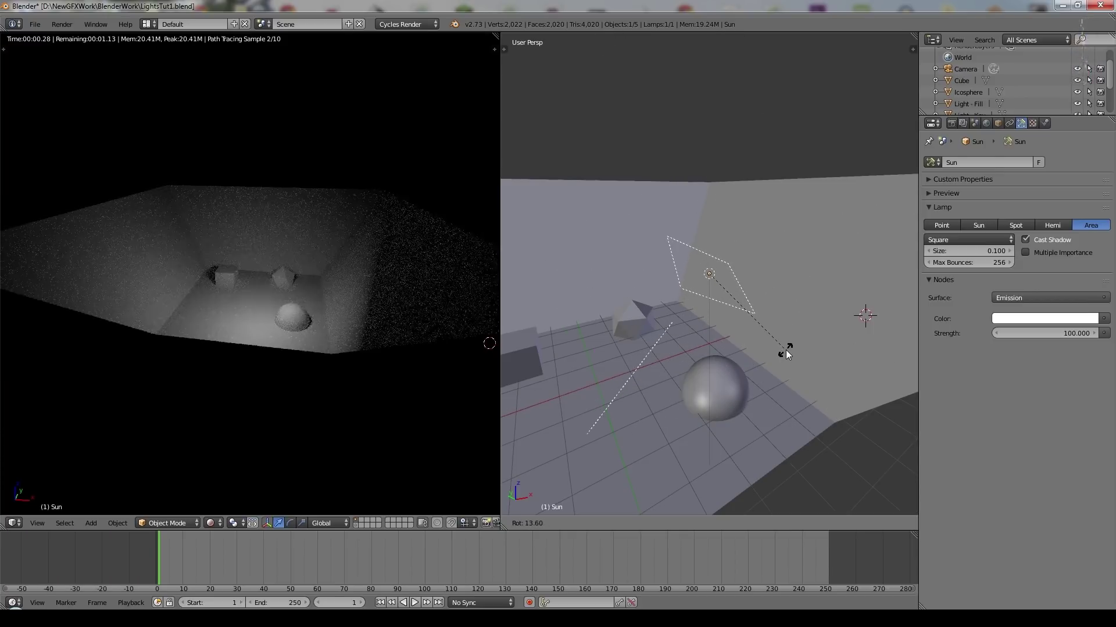
{"action": "left_click", "coordinate": [787, 319]}
{"action": "scroll", "coordinate": [668, 358], "scroll_direction": "down", "scroll_amount": 1}
{"action": "middle_click_drag", "start_coordinate": [668, 358], "coordinate": [743, 332]}
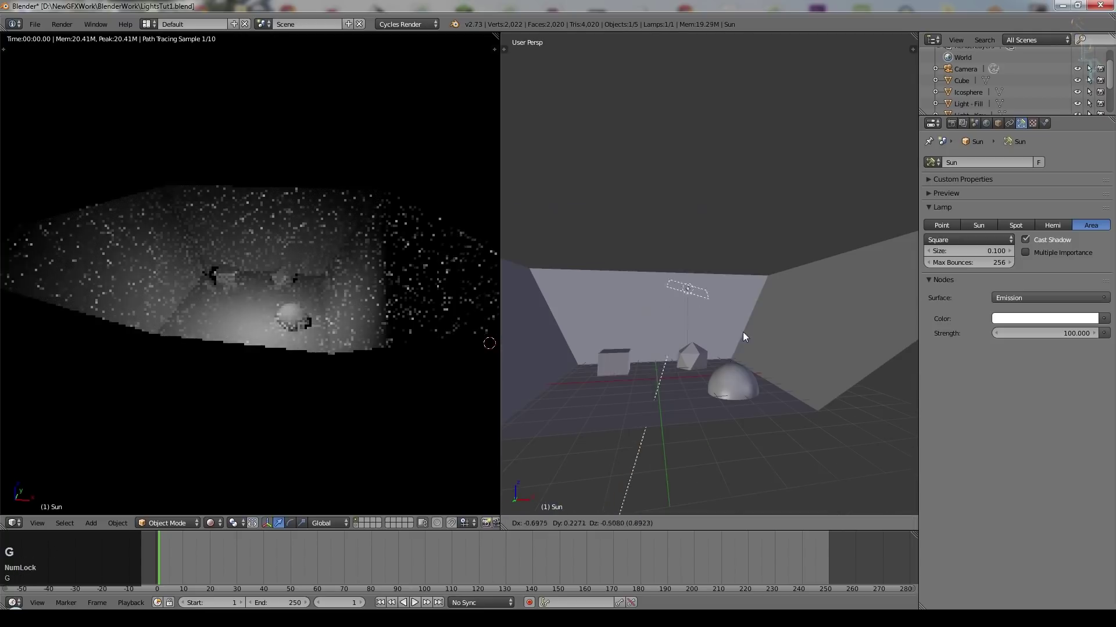
{"action": "key", "text": "g"}
{"action": "left_click", "coordinate": [729, 382]}
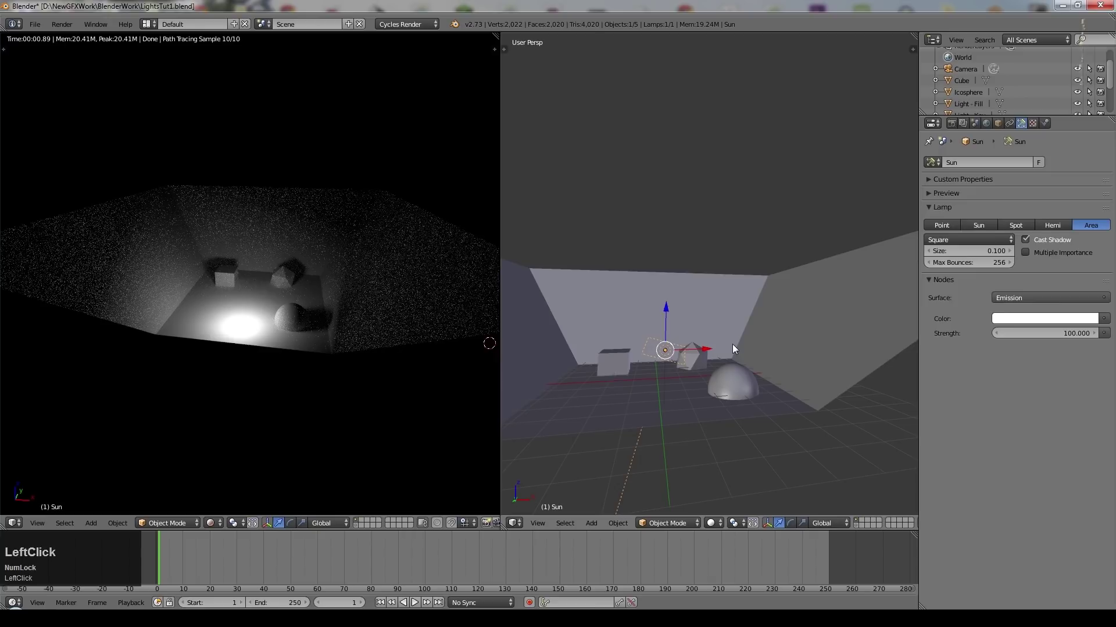
Raise the tilted Area lamp along the Z axis, back above the objects
{"action": "middle_click_drag", "start_coordinate": [674, 382], "coordinate": [671, 388]}
{"action": "scroll", "coordinate": [159, 343], "scroll_direction": "up", "scroll_amount": 2}
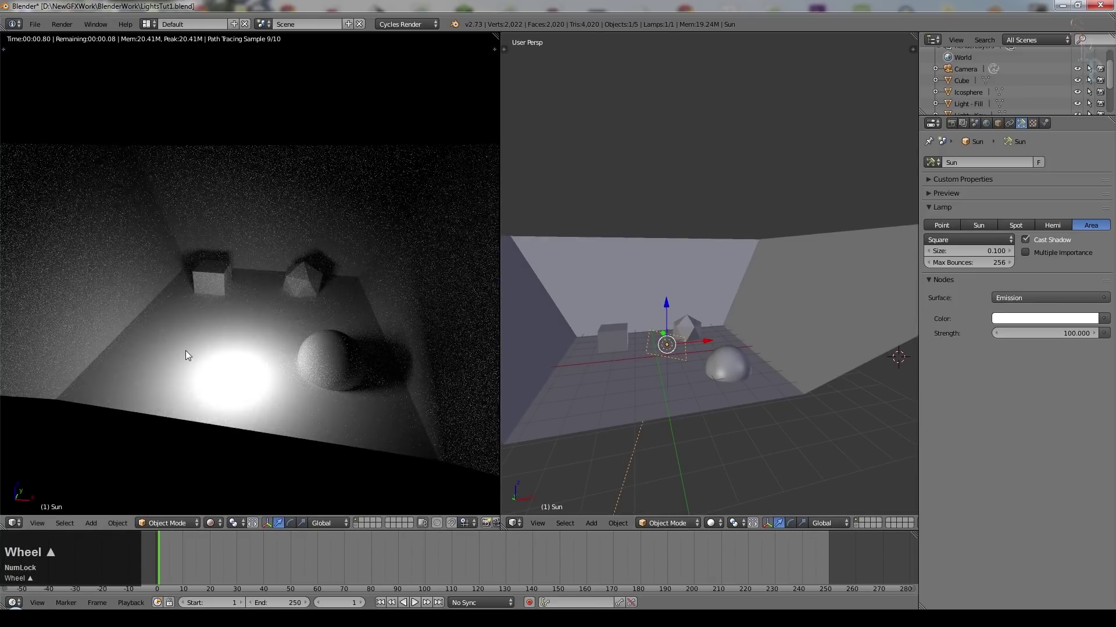
{"action": "key", "text": "g"}
{"action": "key", "text": "z"}
{"action": "left_click", "coordinate": [861, 395]}
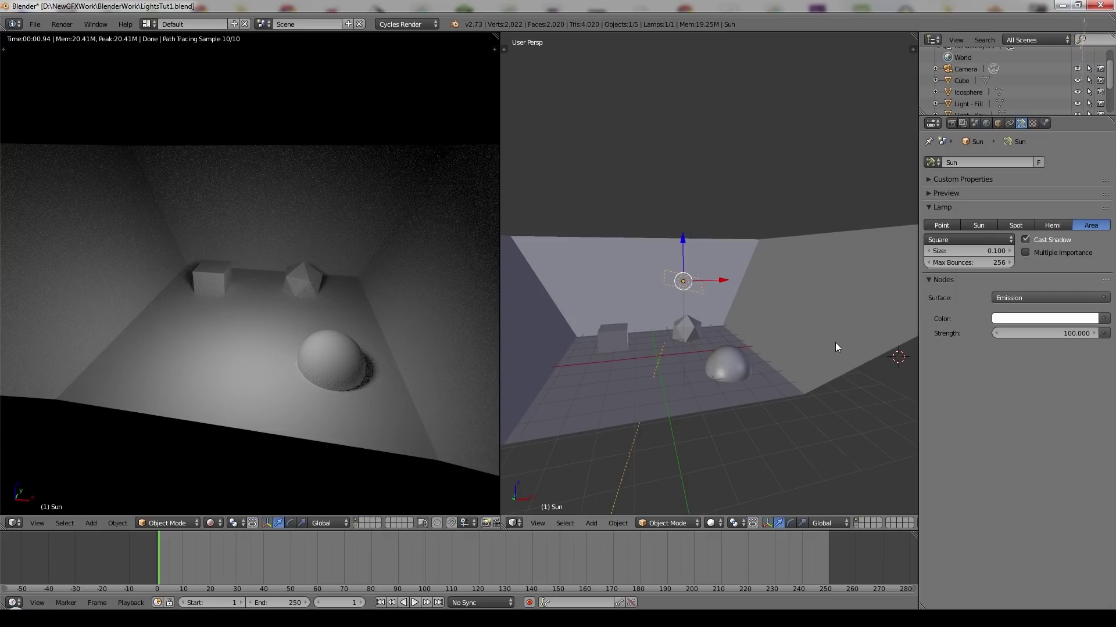
Delete the Area lamp and add a mesh plane to the scene
{"action": "key", "text": "Delete"}
{"action": "left_click", "coordinate": [801, 319]}
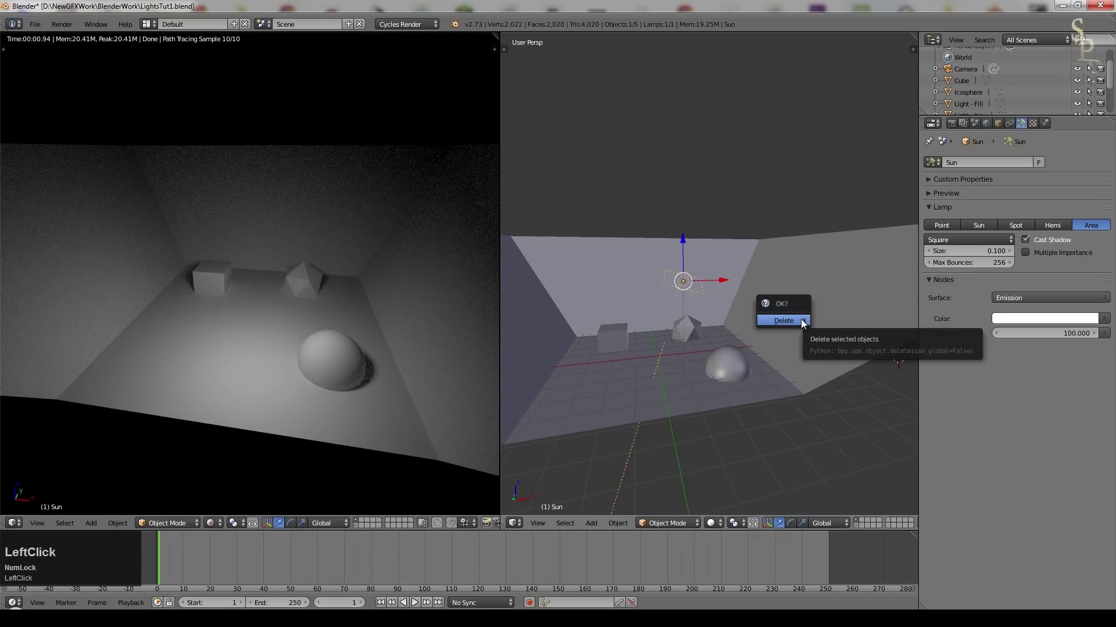
{"action": "key", "text": "shift+a"}
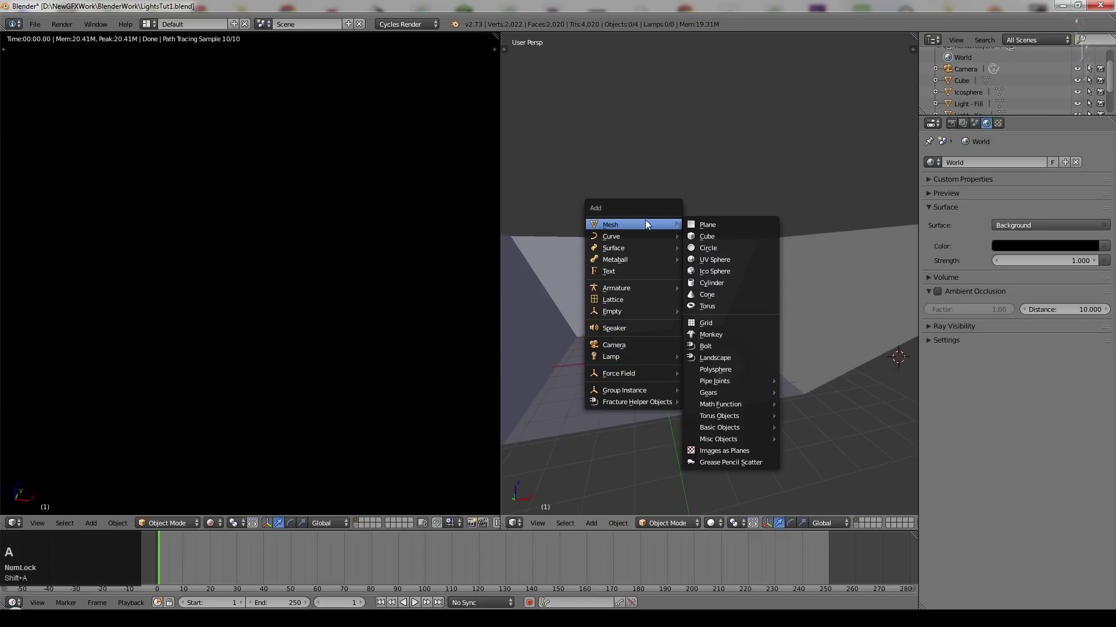
{"action": "left_click", "coordinate": [697, 223]}
Raise the plane along Z to above the objects and scale it up
{"action": "key", "text": "g"}
{"action": "key", "text": "z"}
{"action": "left_click", "coordinate": [674, 267]}
{"action": "mouse_move", "coordinate": [709, 323]}
{"action": "middle_mouse_down"}
{"action": "mouse_move", "coordinate": [688, 368]}
{"action": "mouse_move", "coordinate": [732, 244]}
{"action": "mouse_move", "coordinate": [724, 323]}
{"action": "middle_mouse_up"}
{"action": "key", "text": "s"}
{"action": "left_click", "coordinate": [796, 278]}
Give the plane a new material with an Emission surface and a pure white color
{"action": "left_click", "coordinate": [1044, 122]}
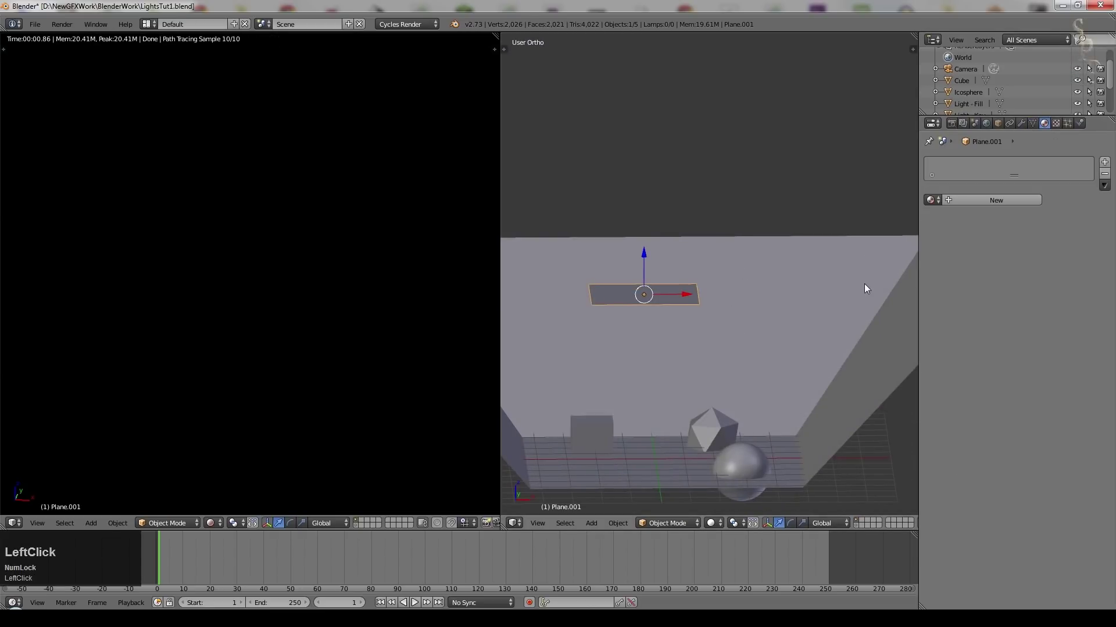
{"action": "left_click", "coordinate": [1002, 199]}
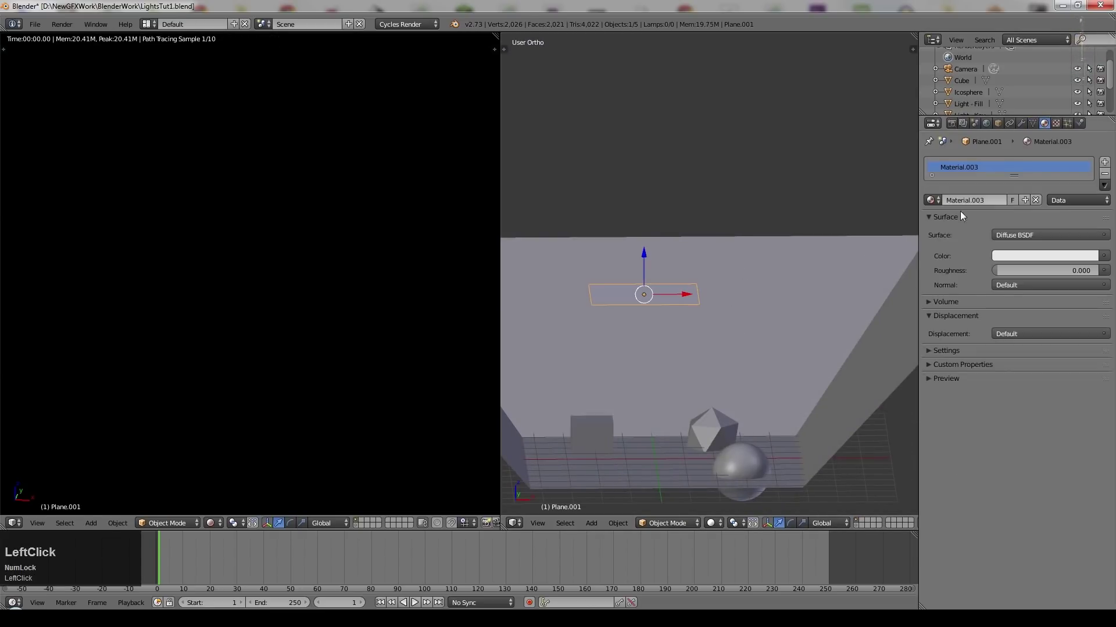
{"action": "left_click", "coordinate": [1031, 235]}
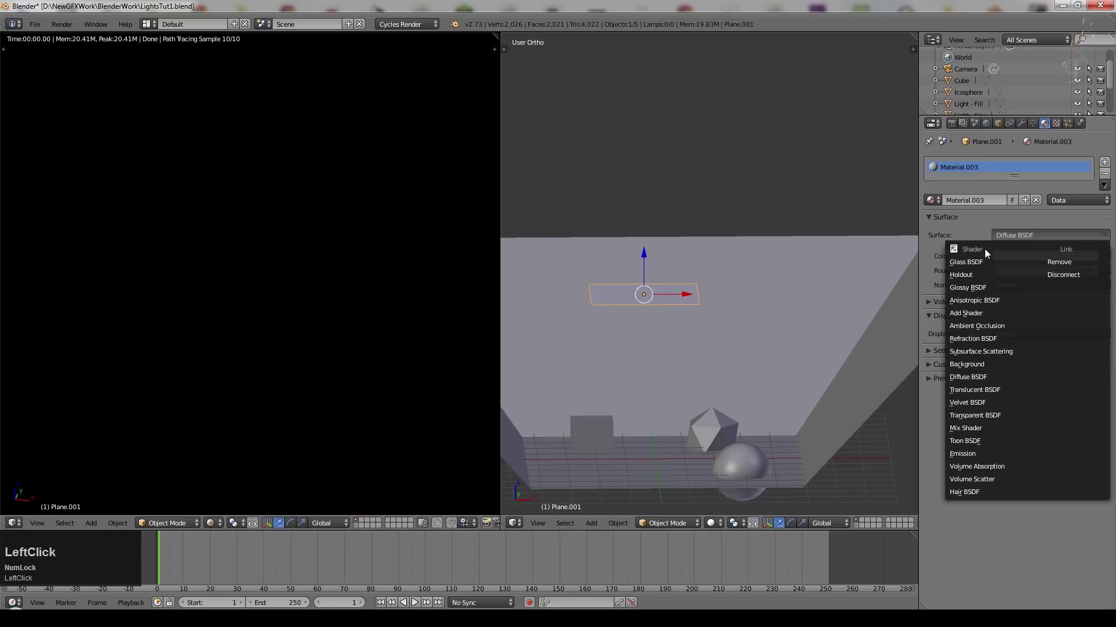
{"action": "left_click", "coordinate": [968, 454]}
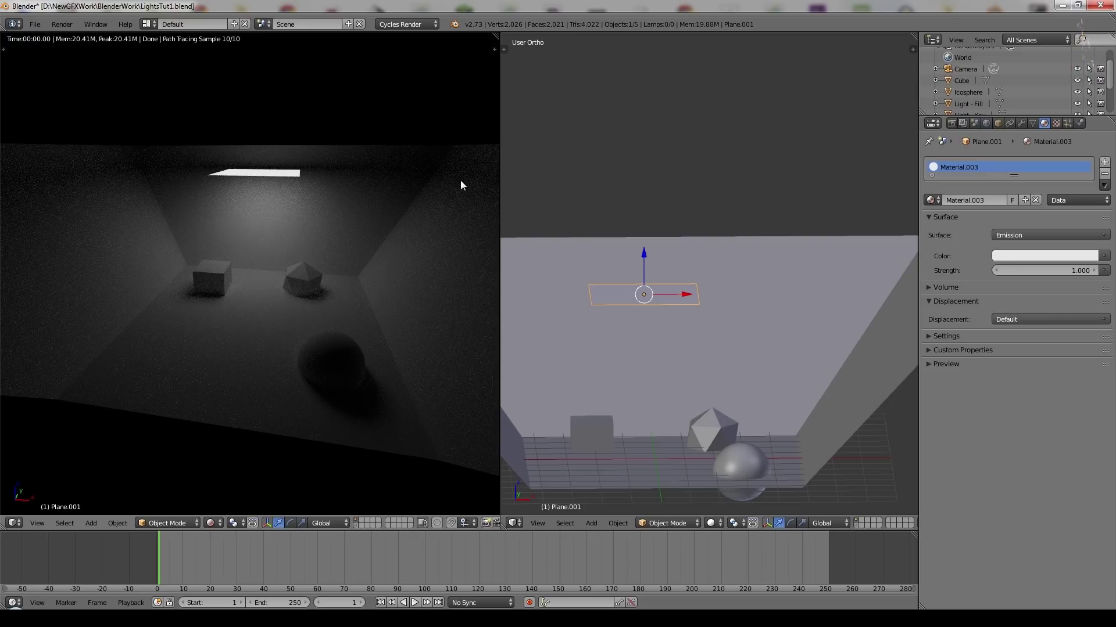
{"action": "left_click", "coordinate": [1048, 256]}
{"action": "left_click", "coordinate": [1089, 97]}
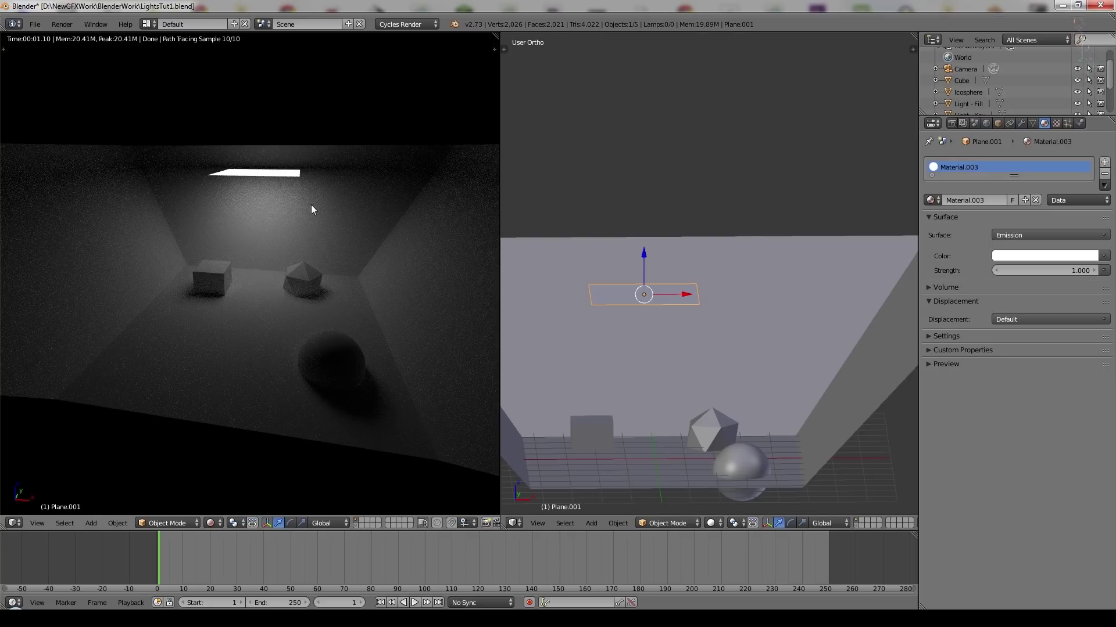
Inspect the light from the emissive plane, scale the plane down to about 0.2 and raise it slightly
{"action": "middle_click_drag", "start_coordinate": [311, 204], "coordinate": [318, 226]}
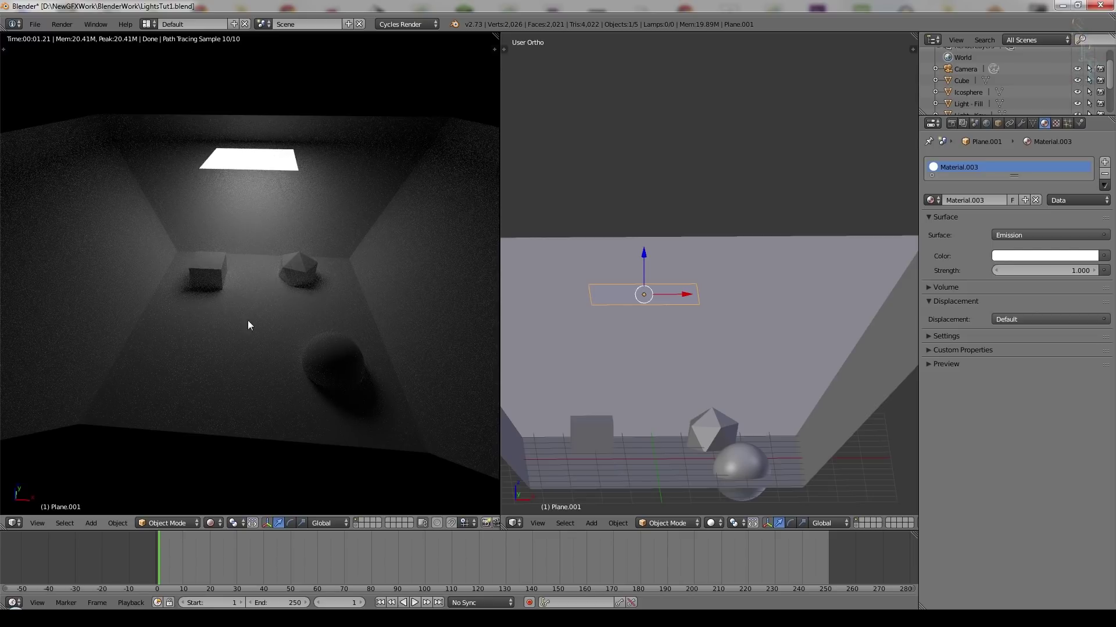
{"action": "mouse_move", "coordinate": [390, 232]}
{"action": "middle_mouse_down"}
{"action": "mouse_move", "coordinate": [411, 243]}
{"action": "mouse_move", "coordinate": [409, 229]}
{"action": "middle_mouse_up"}
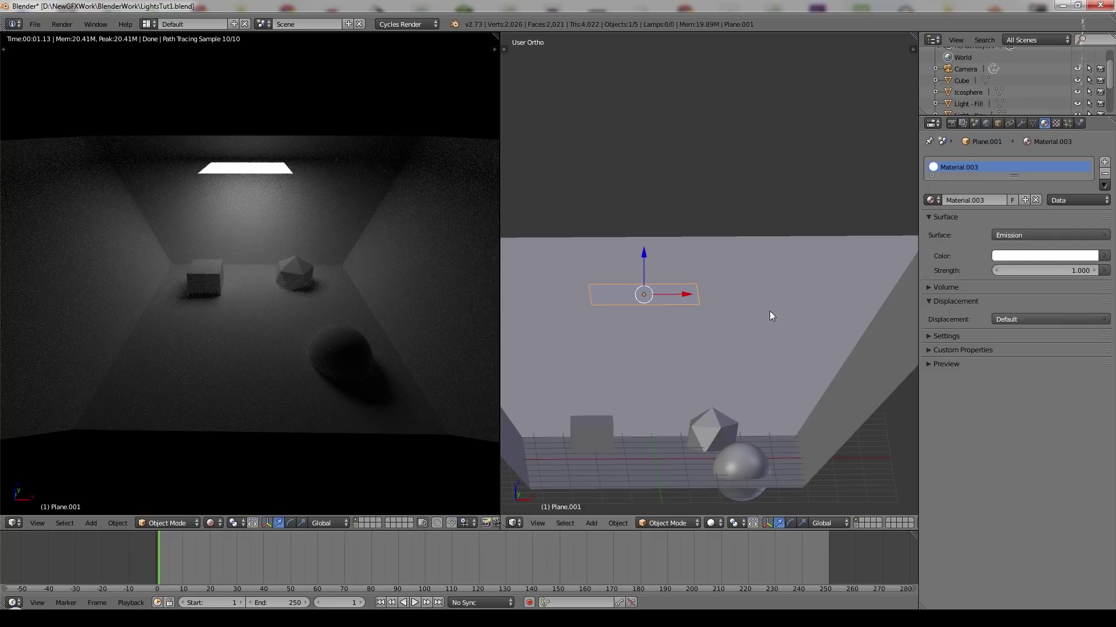
{"action": "key", "text": "s"}
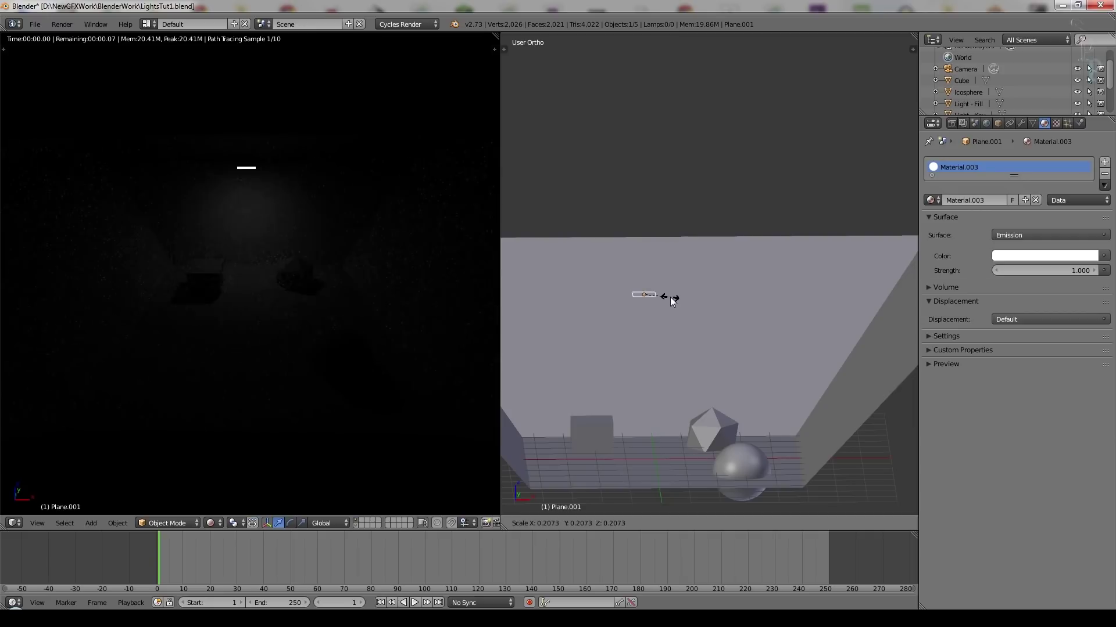
{"action": "left_click", "coordinate": [670, 298]}
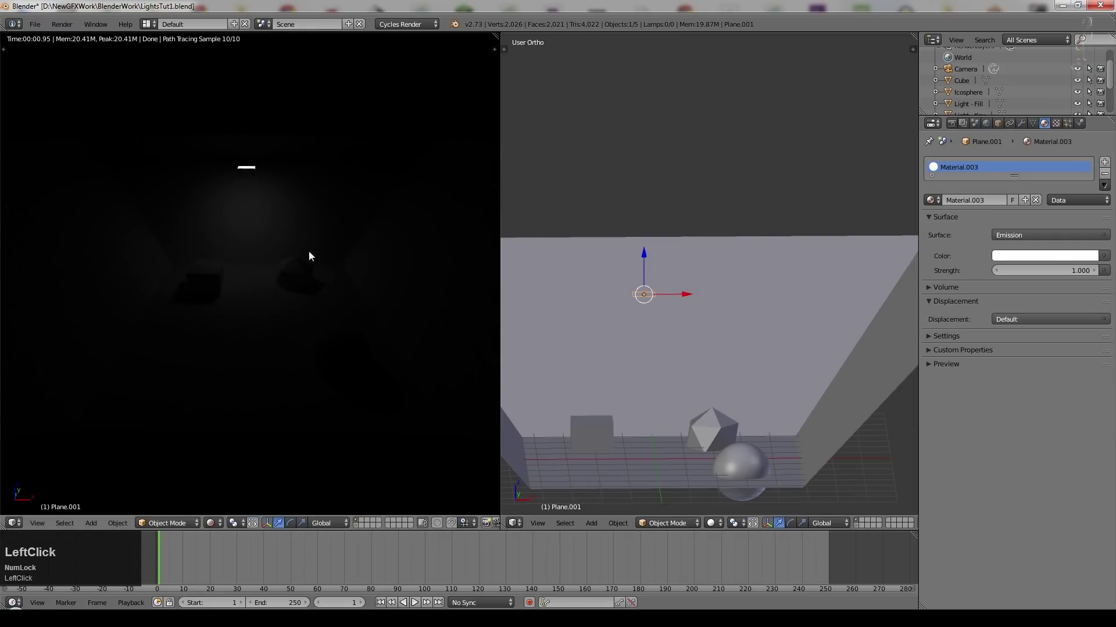
{"action": "left_click_drag", "start_coordinate": [644, 249], "coordinate": [675, 248]}
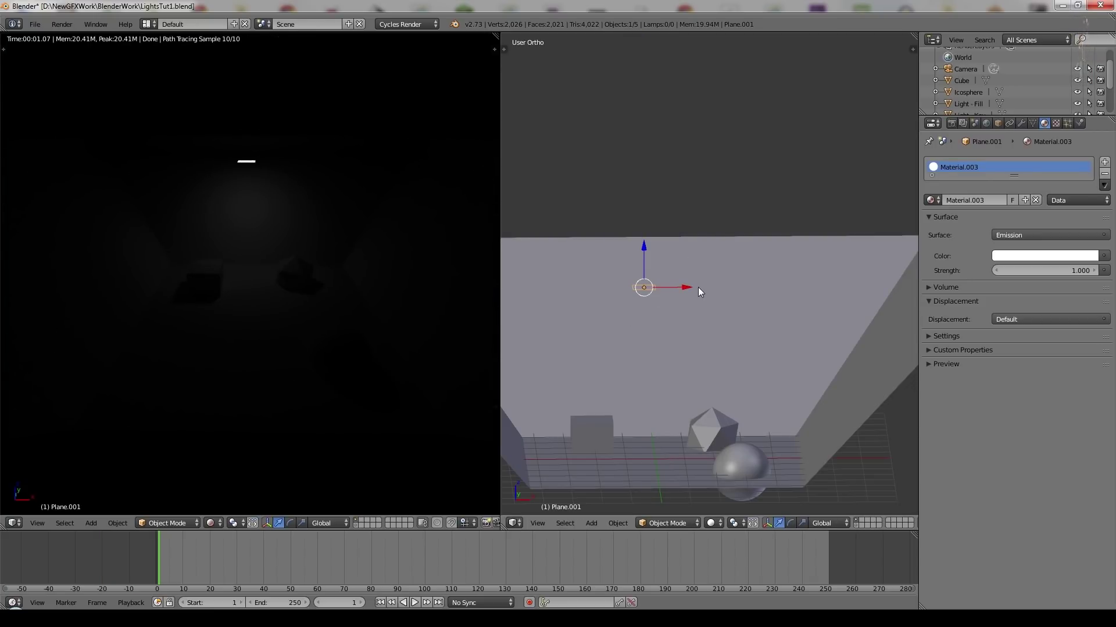
Stretch the plane along the X axis into a long strip and set its emission strength to 3
{"action": "key", "text": "s"}
{"action": "key", "text": "x"}
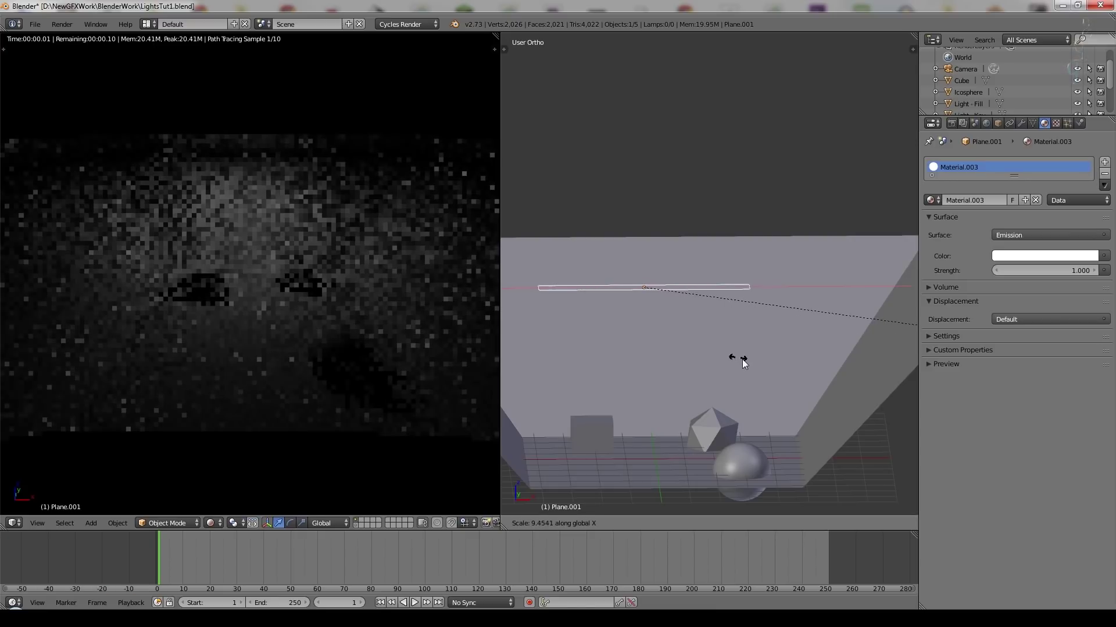
{"action": "left_click", "coordinate": [756, 361]}
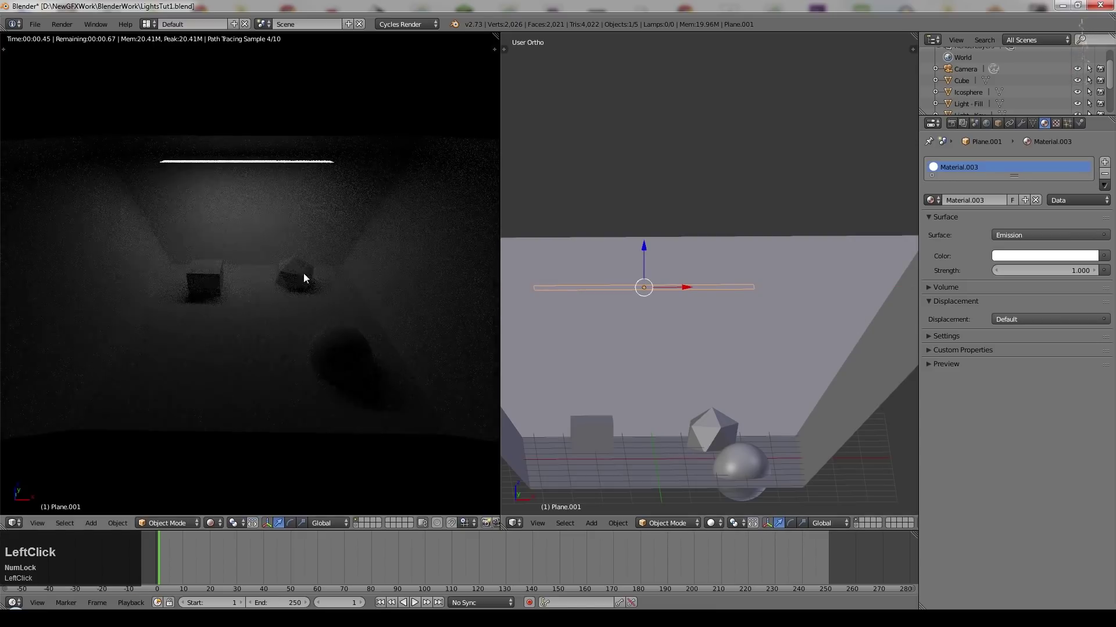
{"action": "left_click", "coordinate": [1048, 269]}
{"action": "type", "text": "3"}
{"action": "key", "text": "KP_Enter"}
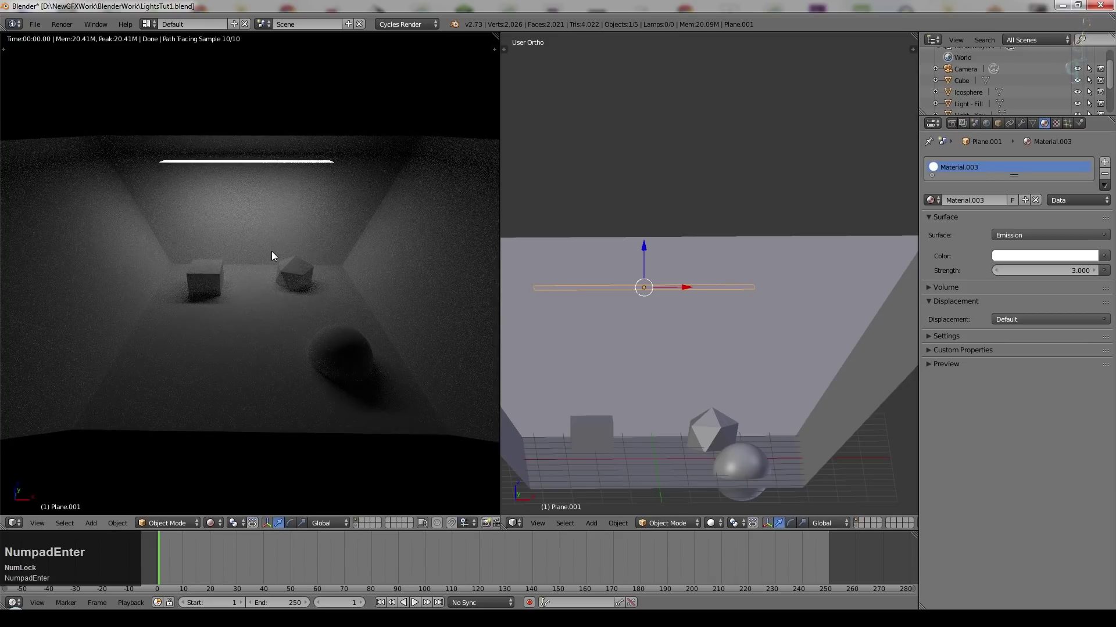
Lower the emissive strip along Z and check its light in the rendered view
{"action": "left_click_drag", "start_coordinate": [645, 245], "coordinate": [645, 294]}
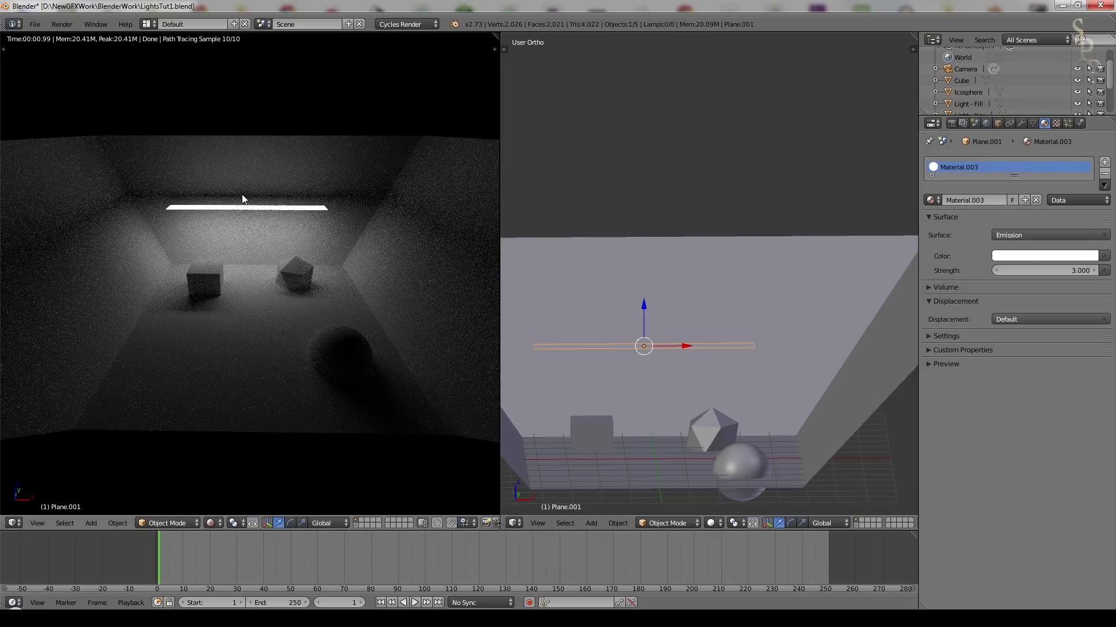
{"action": "scroll", "coordinate": [147, 158], "scroll_direction": "down", "scroll_amount": 1}
{"action": "scroll", "coordinate": [274, 161], "scroll_direction": "up", "scroll_amount": 1}
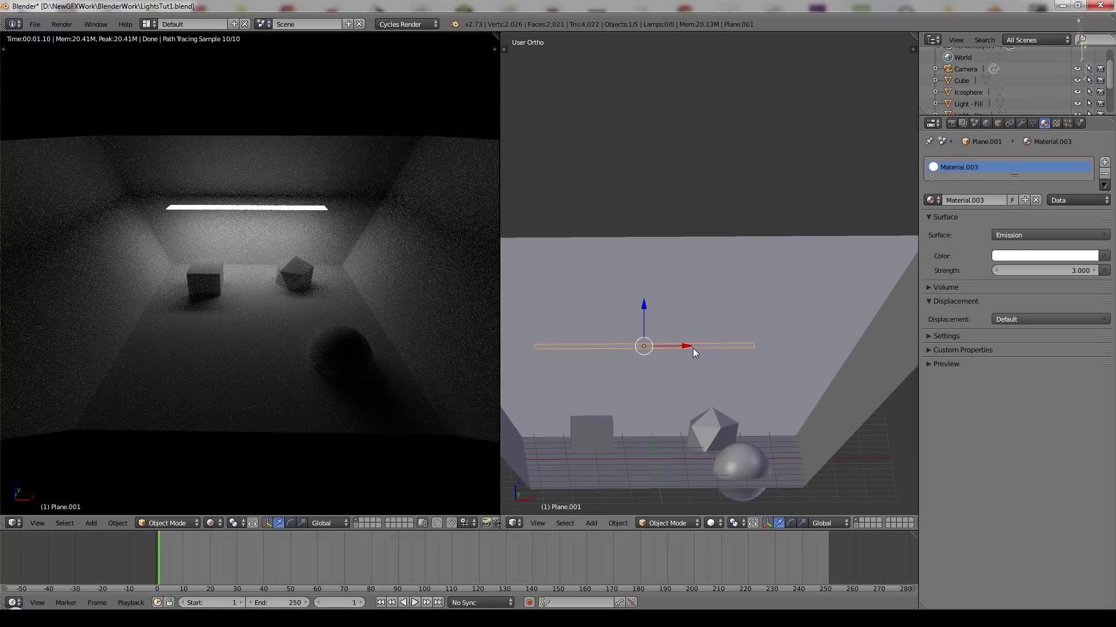
Extrude the strip's face upward in Edit Mode to form a long box-shaped light, and return to Object Mode
{"action": "key", "text": "Tab"}
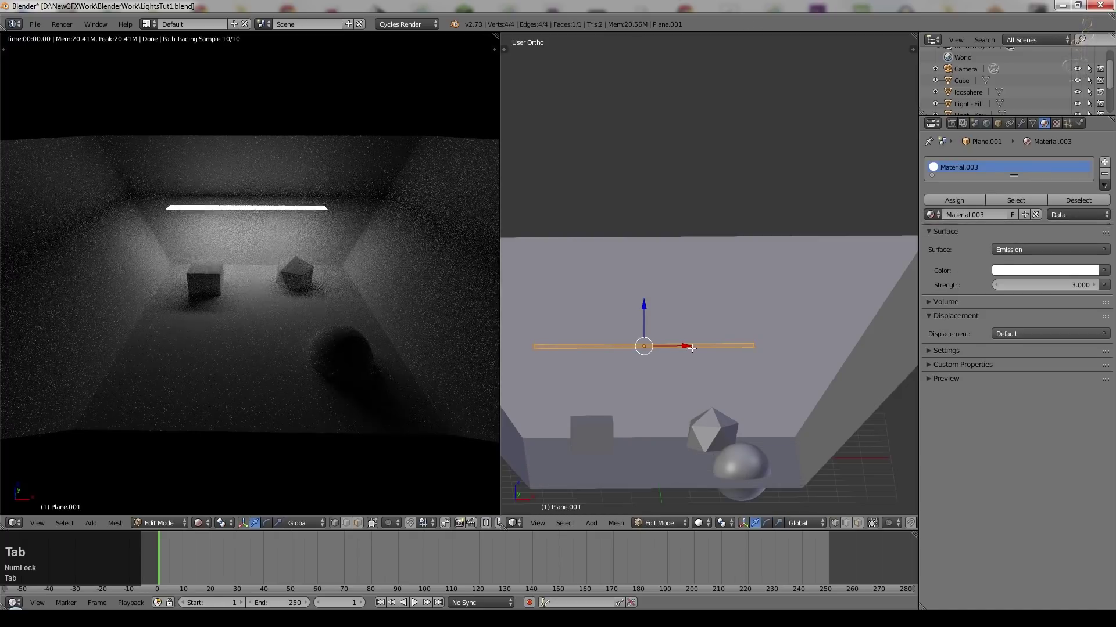
{"action": "key", "text": "e"}
{"action": "left_click", "coordinate": [692, 348]}
{"action": "left_click_drag", "start_coordinate": [642, 304], "coordinate": [641, 287]}
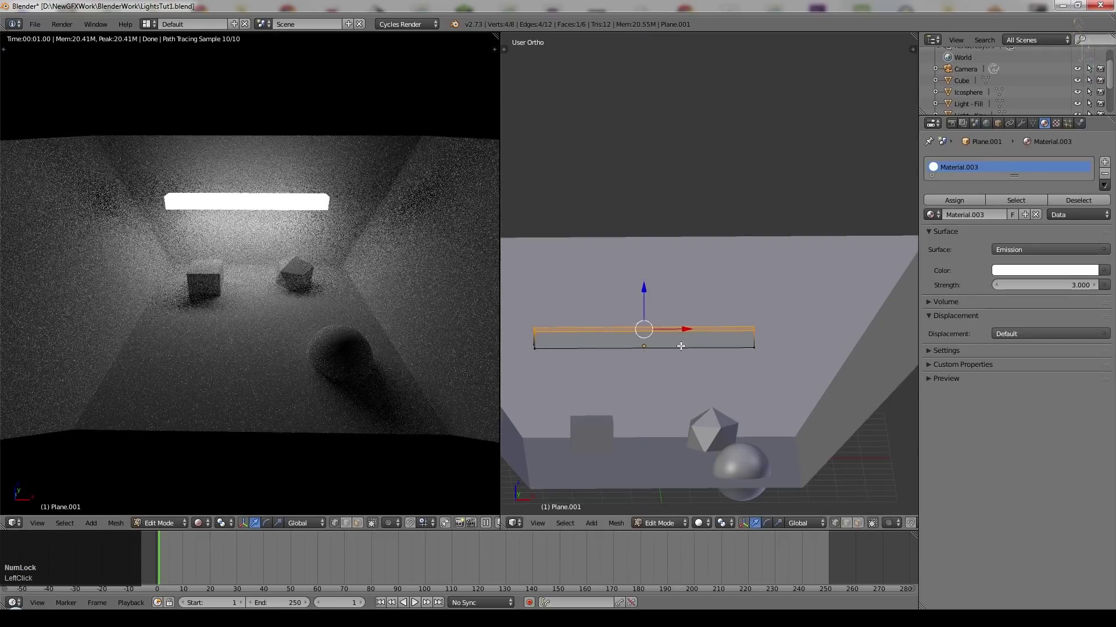
{"action": "key", "text": "Tab"}
Look through the camera in the rendered view and enable Border in the render dimensions
{"action": "left_click_drag", "start_coordinate": [284, 246], "coordinate": [326, 259]}
{"action": "key", "text": "KP_0"}
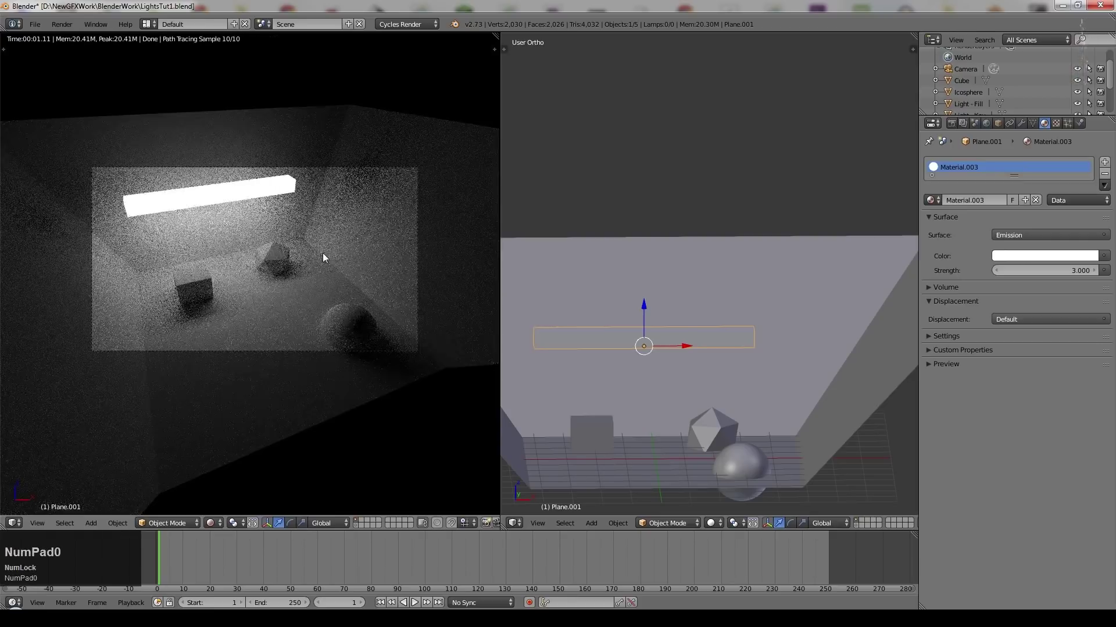
{"action": "scroll", "coordinate": [343, 270], "scroll_direction": "up", "scroll_amount": 2}
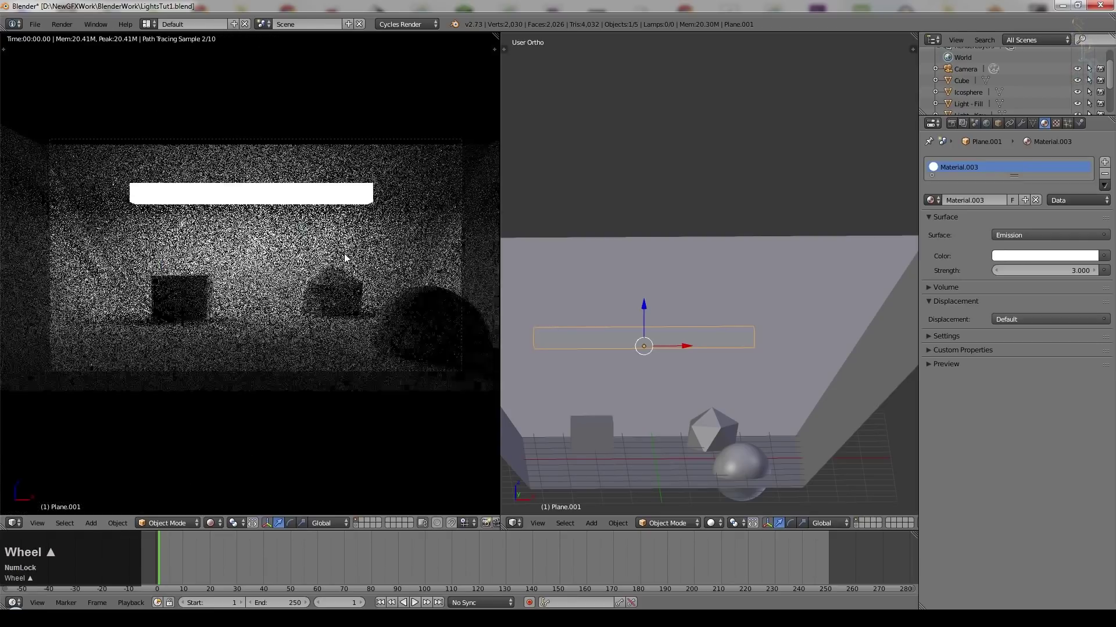
{"action": "left_click", "coordinate": [953, 123]}
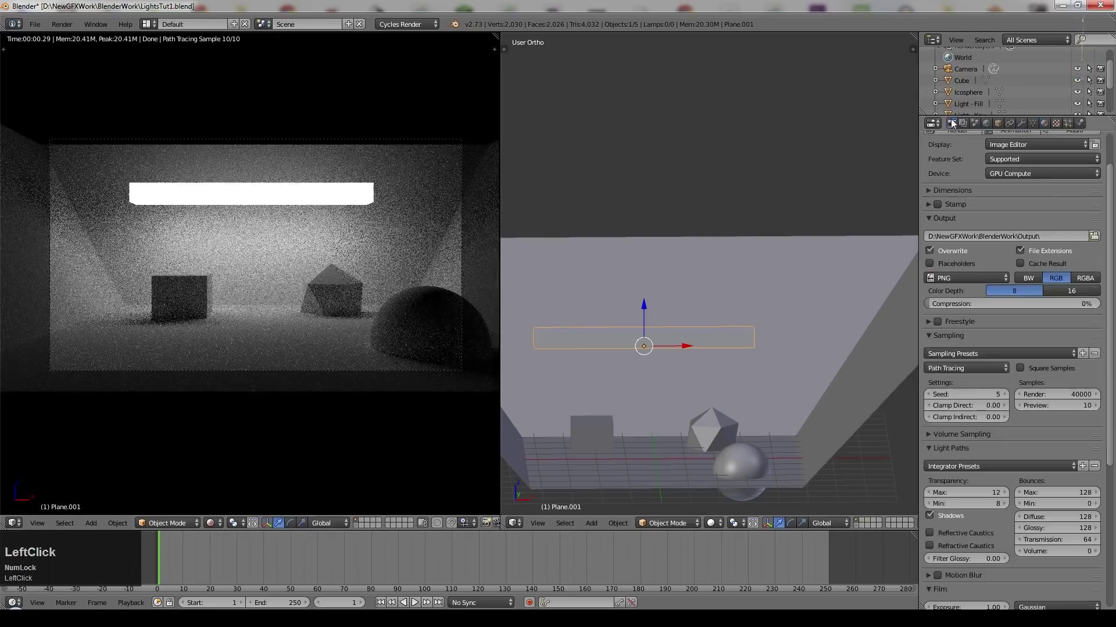
{"action": "left_click", "coordinate": [951, 190]}
{"action": "left_click", "coordinate": [929, 305]}
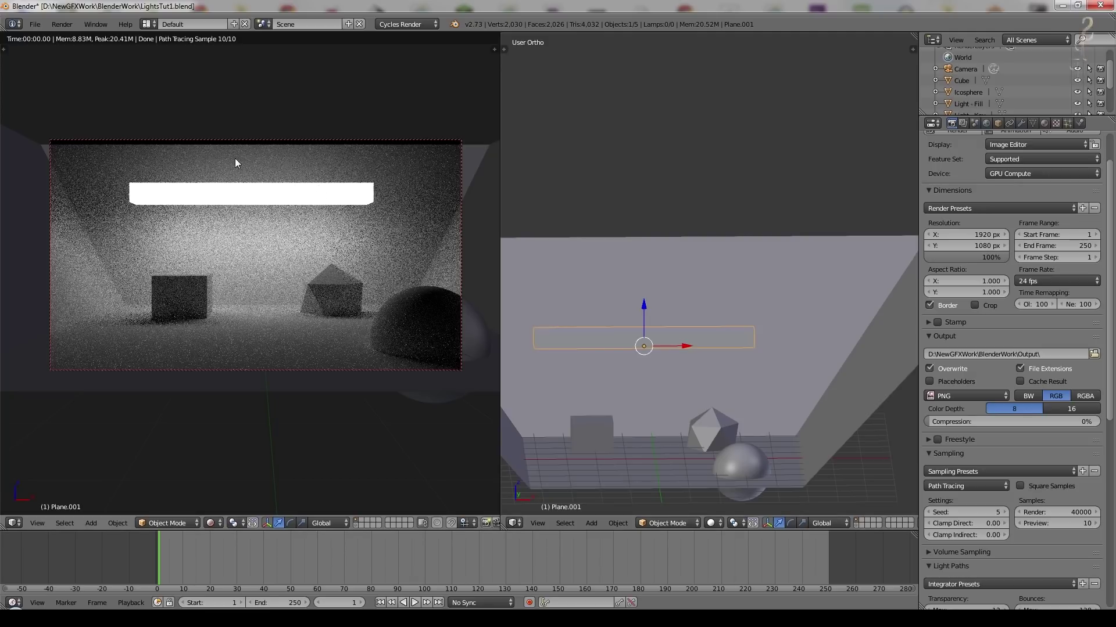
{"action": "scroll", "coordinate": [372, 239], "scroll_direction": "up", "scroll_amount": 1}
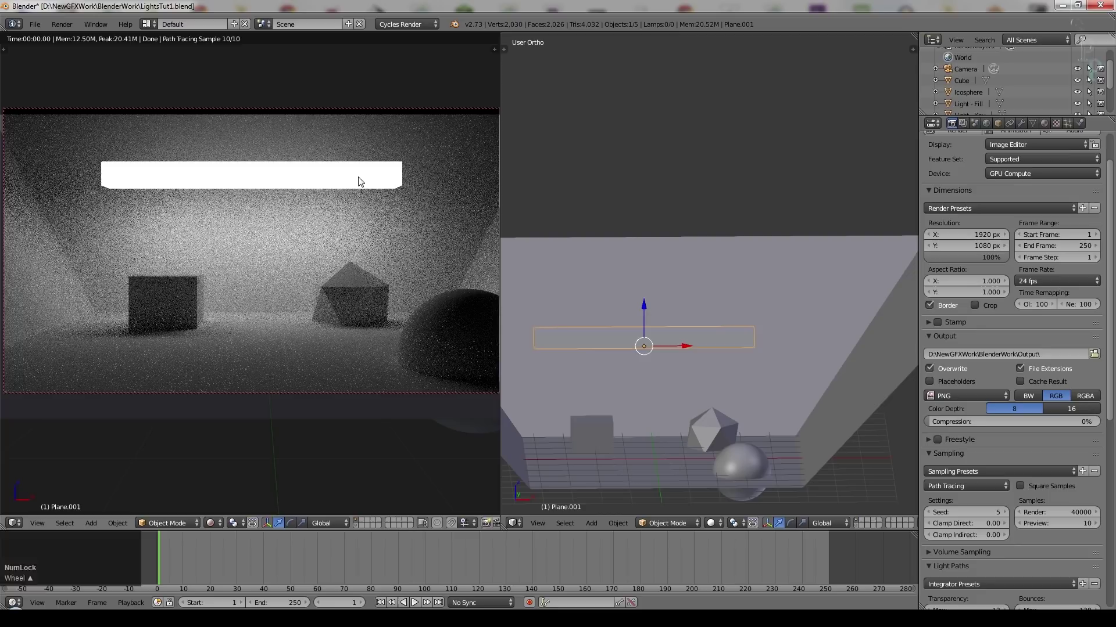
Disable the box light's Camera ray visibility to hide it from the camera
{"action": "left_click", "coordinate": [999, 123]}
{"action": "scroll", "coordinate": [1048, 189], "scroll_direction": "down", "scroll_amount": 1}
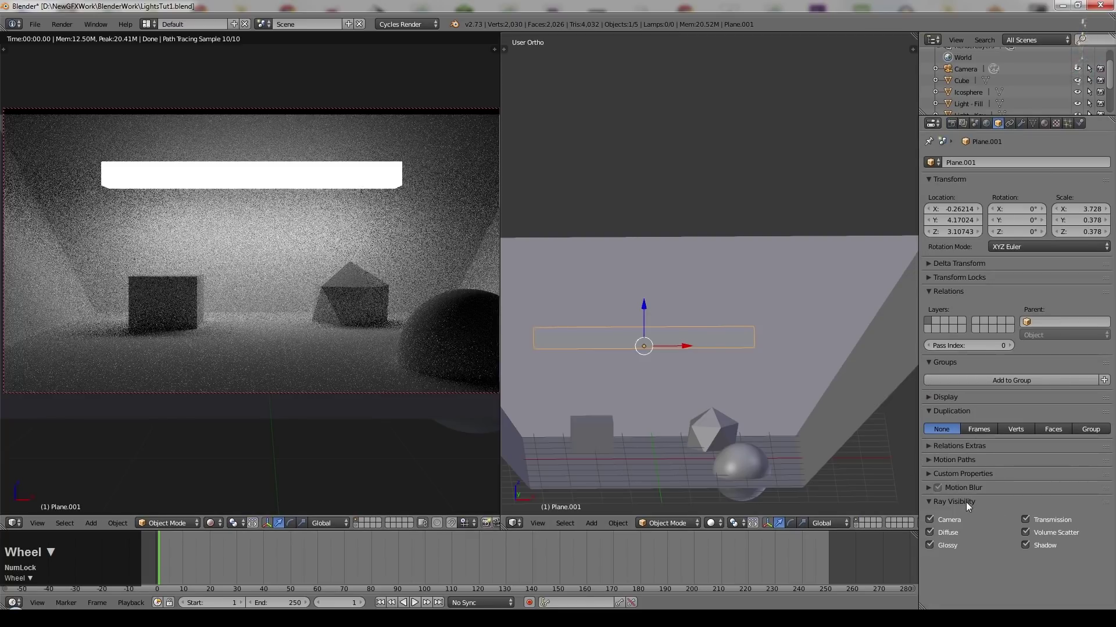
{"action": "left_click", "coordinate": [929, 518]}
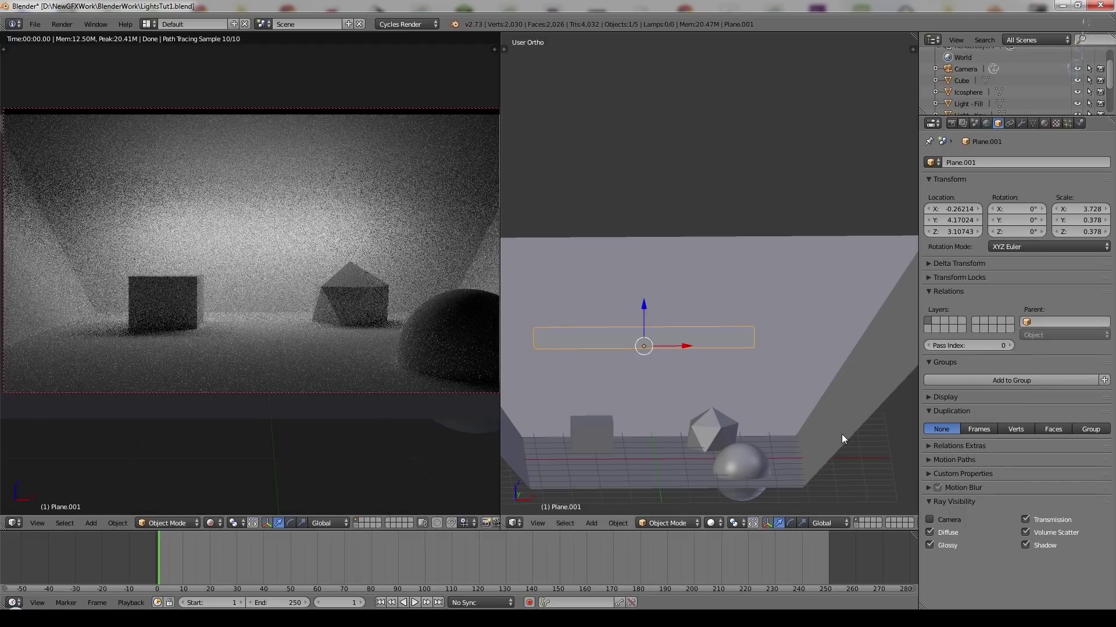
Give the sphere a new material with a Glossy BSDF surface and a pale yellow colour
{"action": "middle_click_drag", "start_coordinate": [644, 332], "coordinate": [646, 343]}
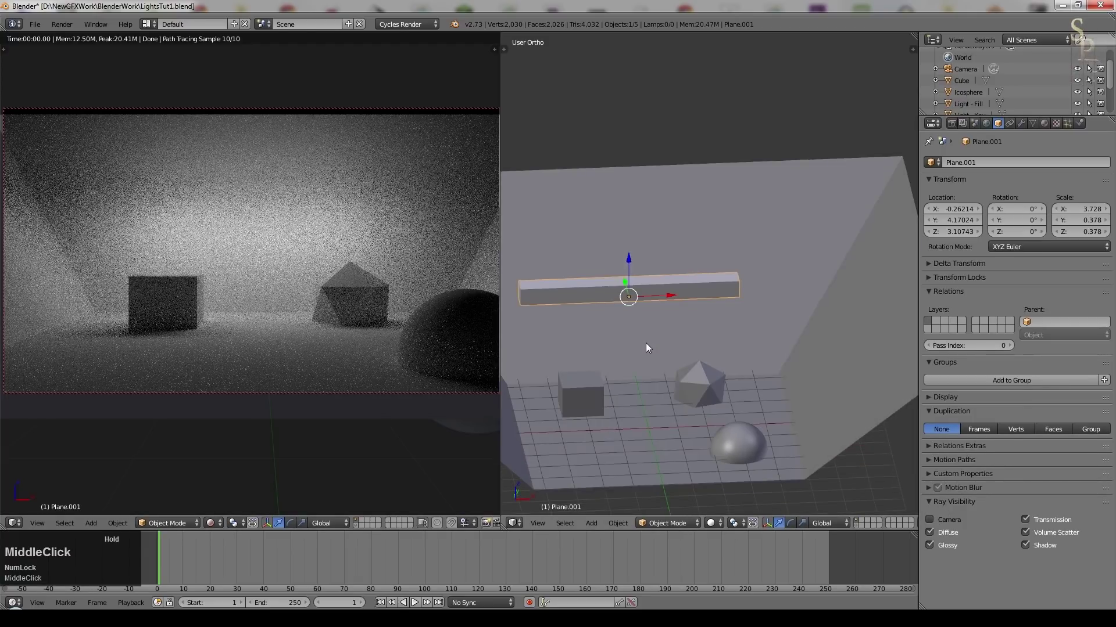
{"action": "right_click", "coordinate": [749, 443]}
{"action": "left_click", "coordinate": [1045, 123]}
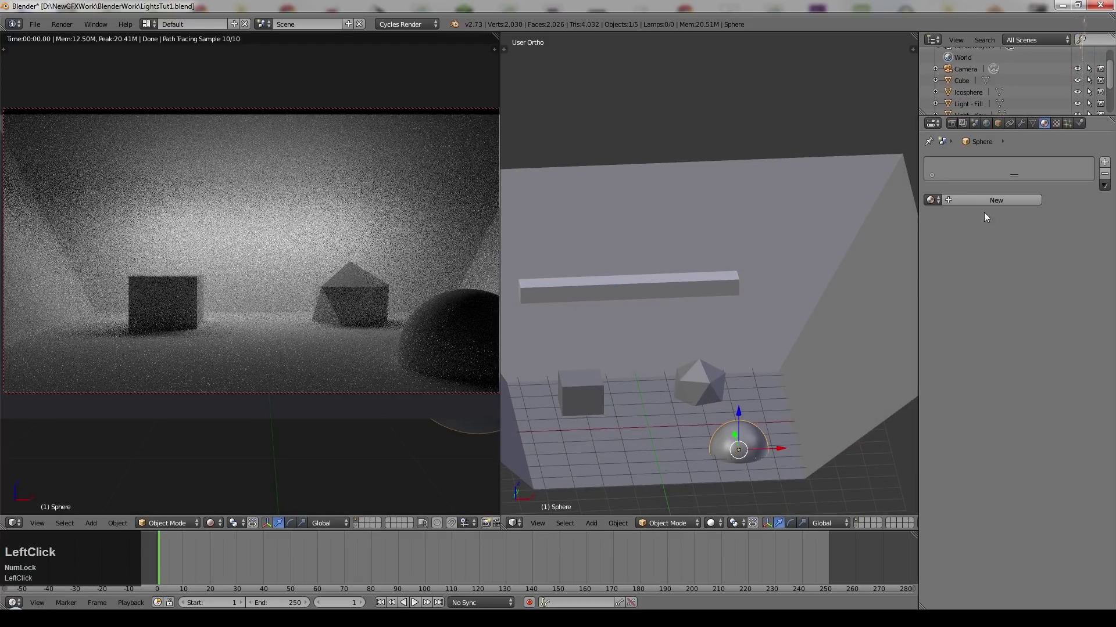
{"action": "left_click", "coordinate": [987, 203]}
{"action": "left_click", "coordinate": [1017, 236]}
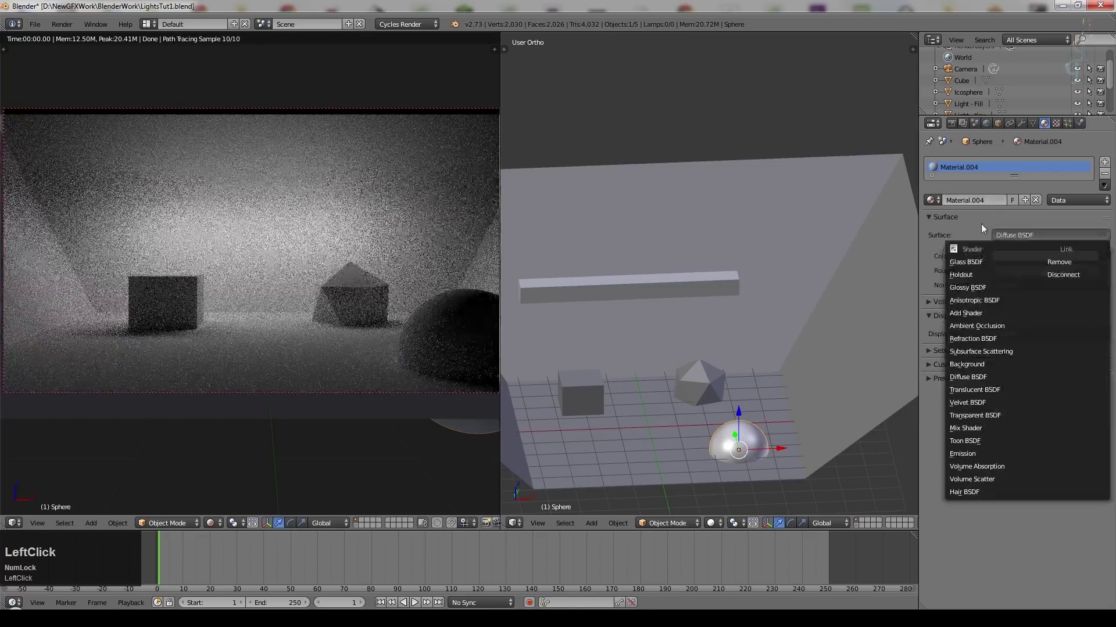
{"action": "left_click", "coordinate": [981, 274]}
{"action": "left_click", "coordinate": [1021, 260]}
{"action": "left_click", "coordinate": [1024, 271]}
{"action": "left_click", "coordinate": [1031, 148]}
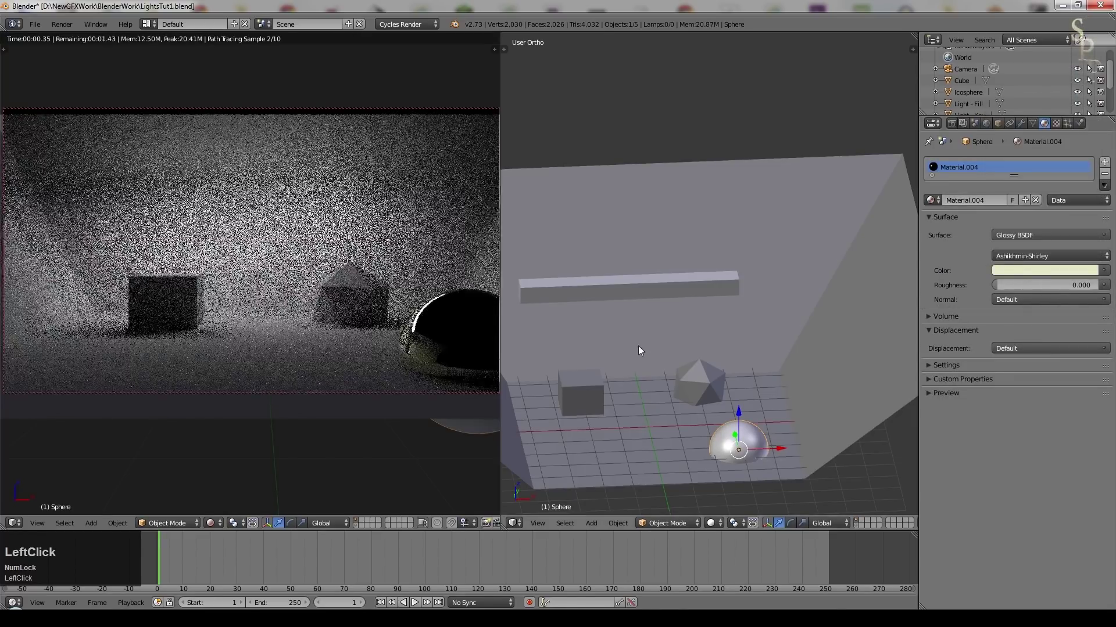
Examine the box light's reflection on the glossy sphere up close in the rendered view
{"action": "middle_click_drag", "start_coordinate": [431, 347], "coordinate": [283, 367]}
{"action": "scroll", "coordinate": [434, 355], "scroll_direction": "up", "scroll_amount": 4}
{"action": "scroll", "coordinate": [435, 356], "scroll_direction": "down", "scroll_amount": 4}
{"action": "scroll", "coordinate": [459, 387], "scroll_direction": "up", "scroll_amount": 4}
{"action": "scroll", "coordinate": [459, 385], "scroll_direction": "down", "scroll_amount": 4}
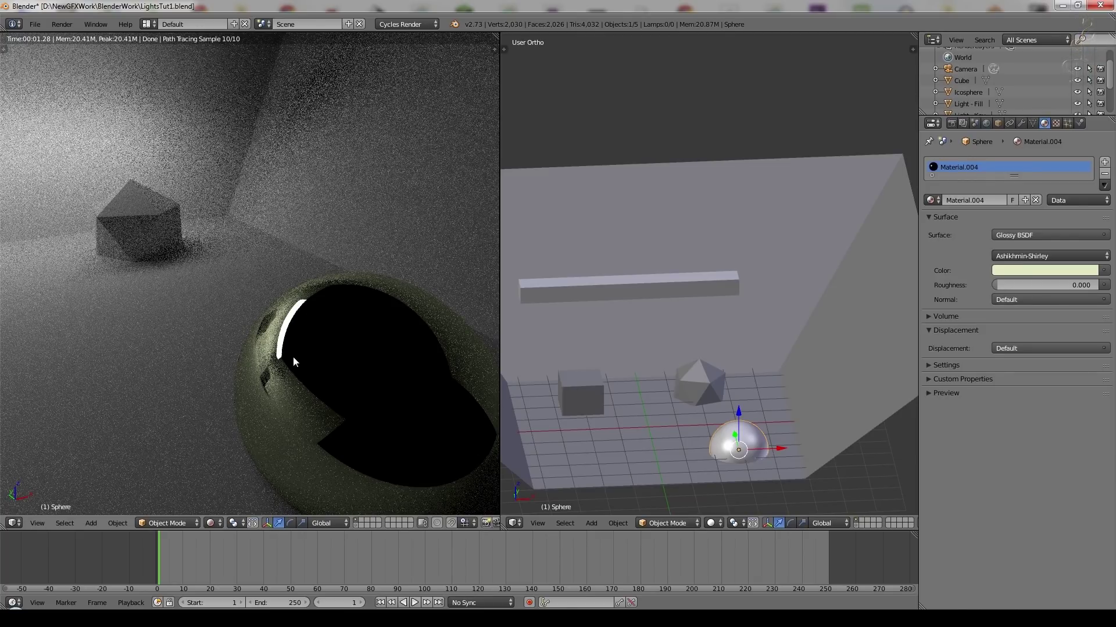
{"action": "scroll", "coordinate": [294, 360], "scroll_direction": "down", "scroll_amount": 1}
{"action": "scroll", "coordinate": [332, 383], "scroll_direction": "down", "scroll_amount": 4}
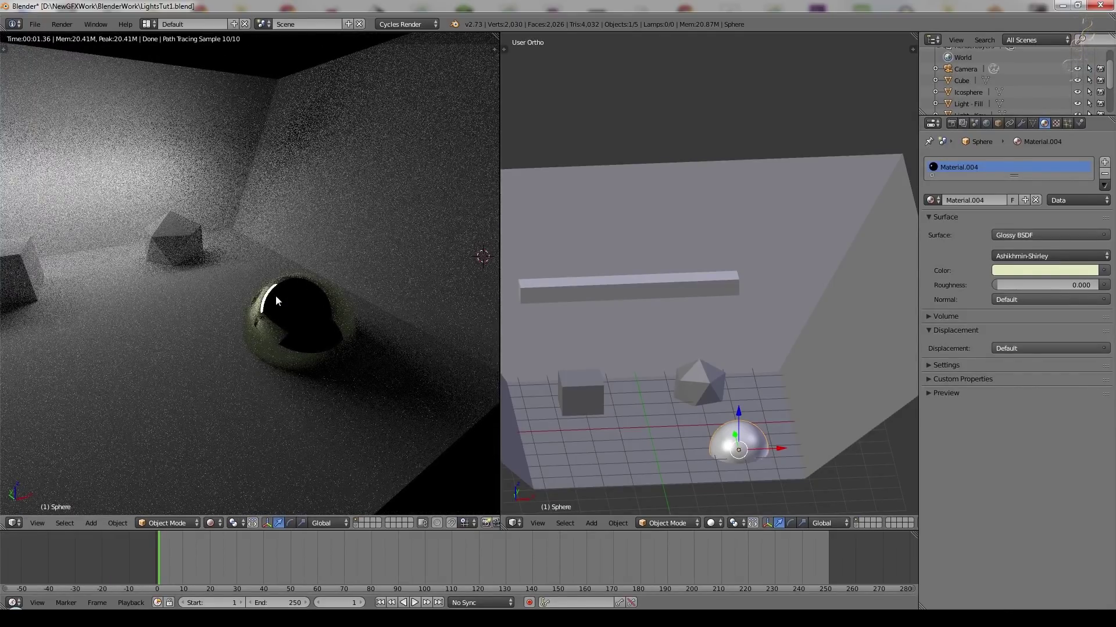
Disable the box light's Glossy ray visibility and check the sphere's reflections in the rendered view
{"action": "right_click", "coordinate": [698, 289]}
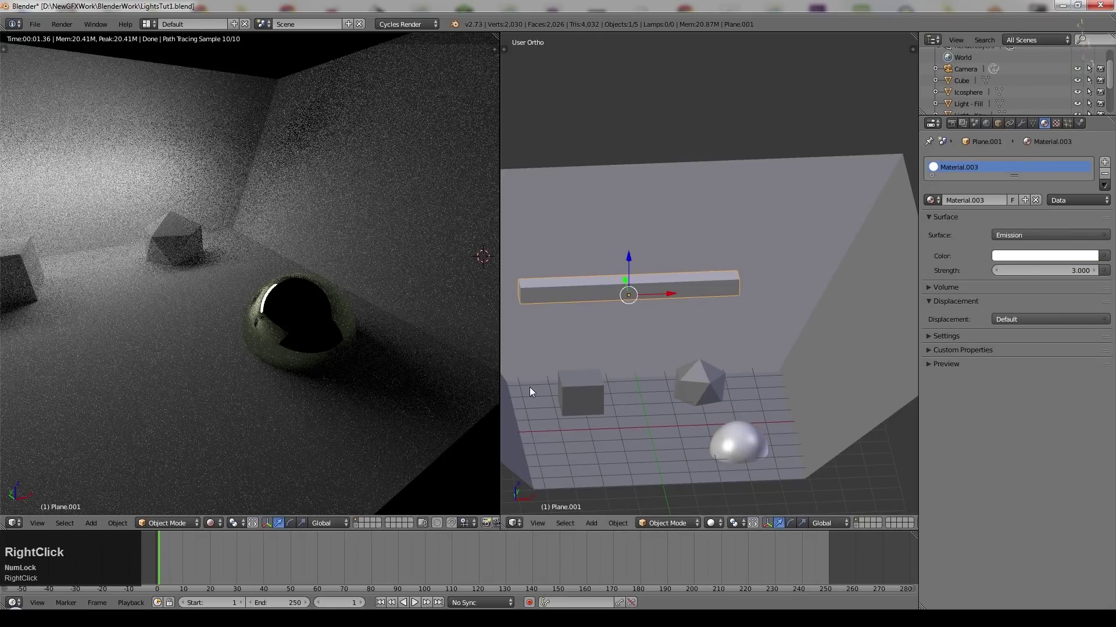
{"action": "left_click", "coordinate": [998, 124]}
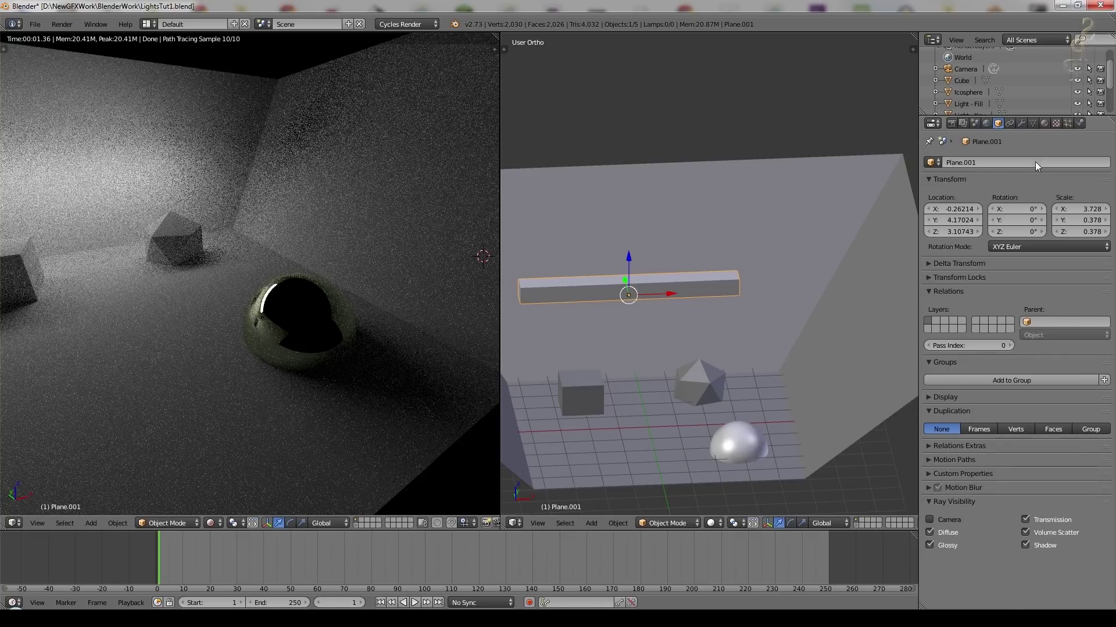
{"action": "left_click", "coordinate": [930, 545]}
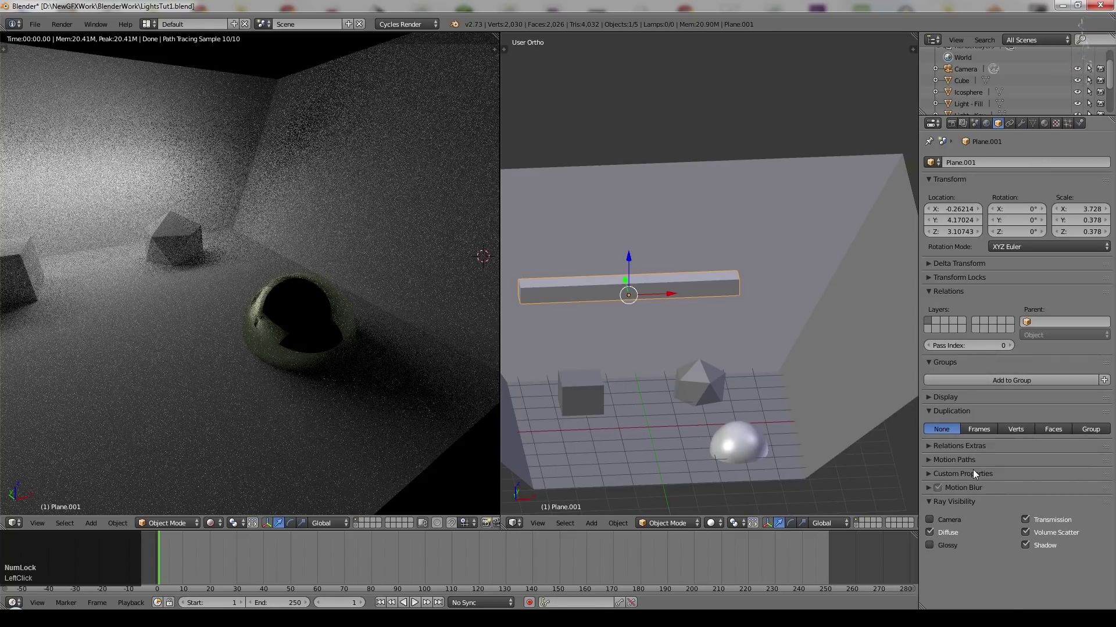
{"action": "scroll", "coordinate": [396, 253], "scroll_direction": "up", "scroll_amount": 3}
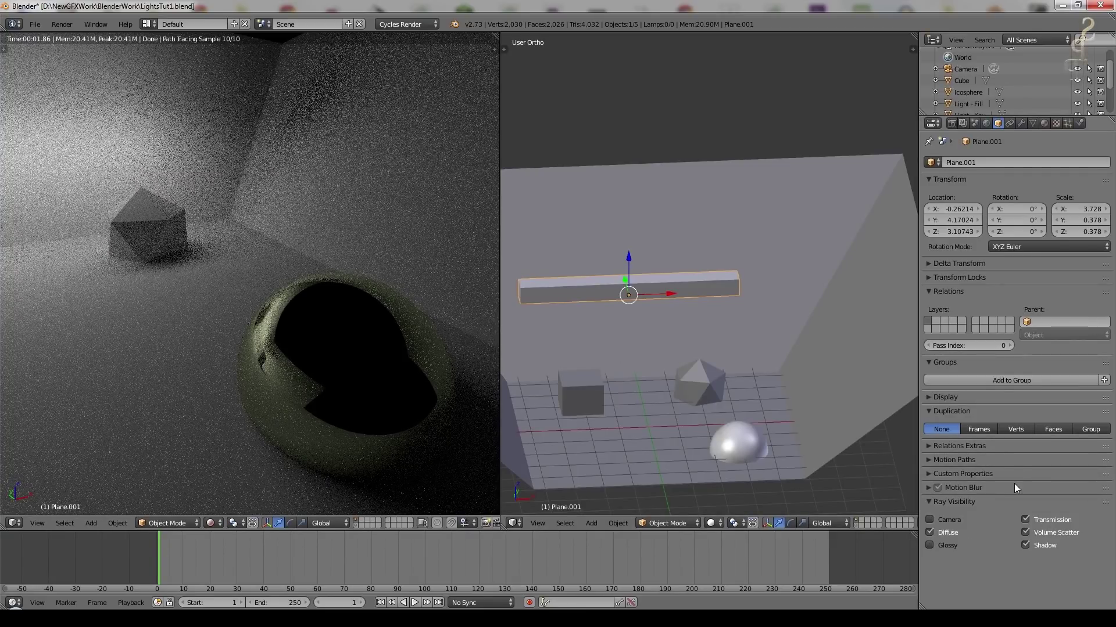
{"action": "scroll", "coordinate": [195, 248], "scroll_direction": "down", "scroll_amount": 1}
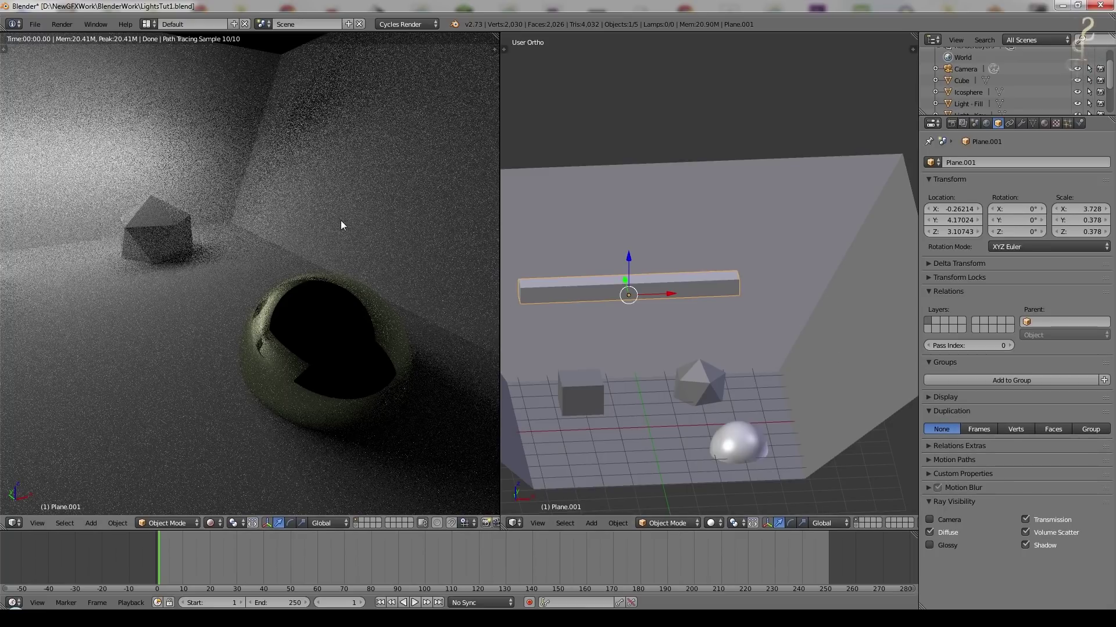
Disable the box light's Diffuse ray visibility, then switch its Glossy visibility on and off again to compare
{"action": "left_click", "coordinate": [930, 532]}
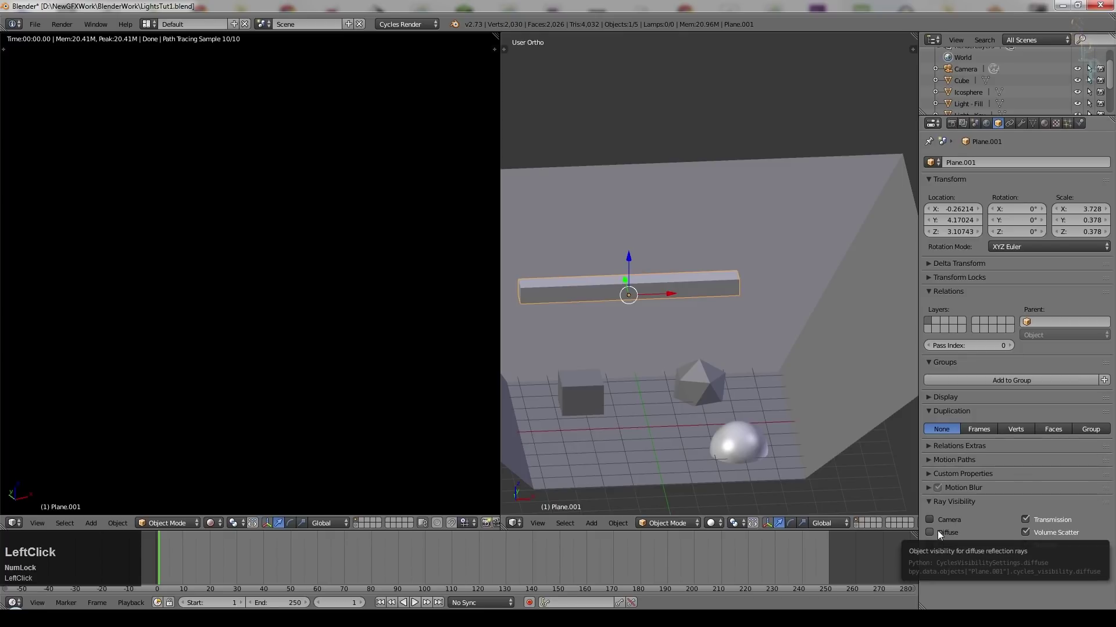
{"action": "left_click", "coordinate": [935, 545]}
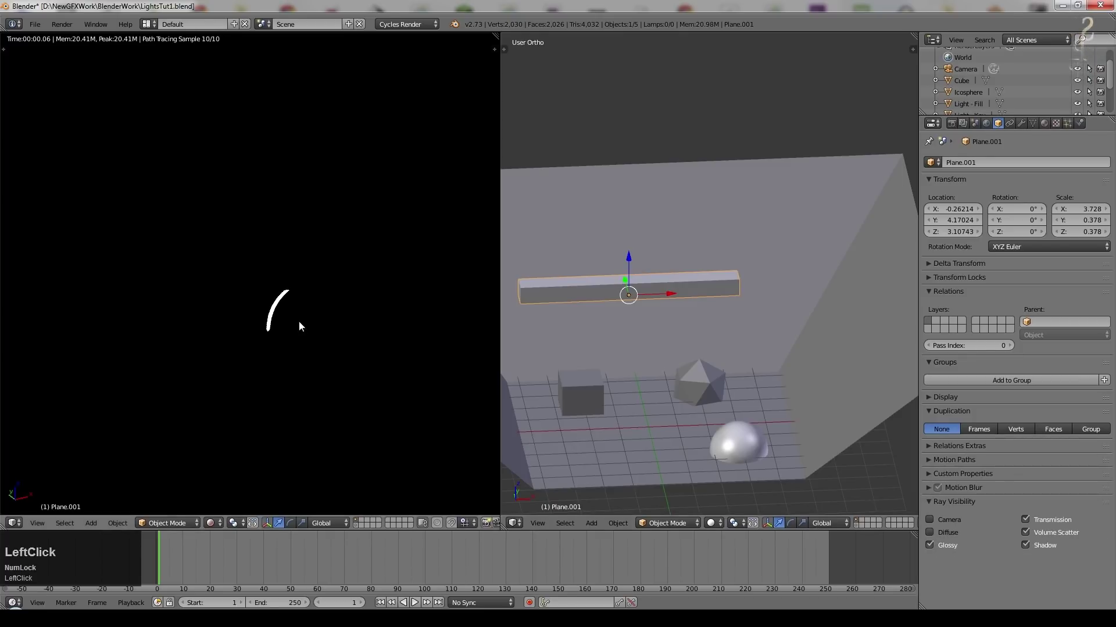
{"action": "left_click", "coordinate": [930, 545]}
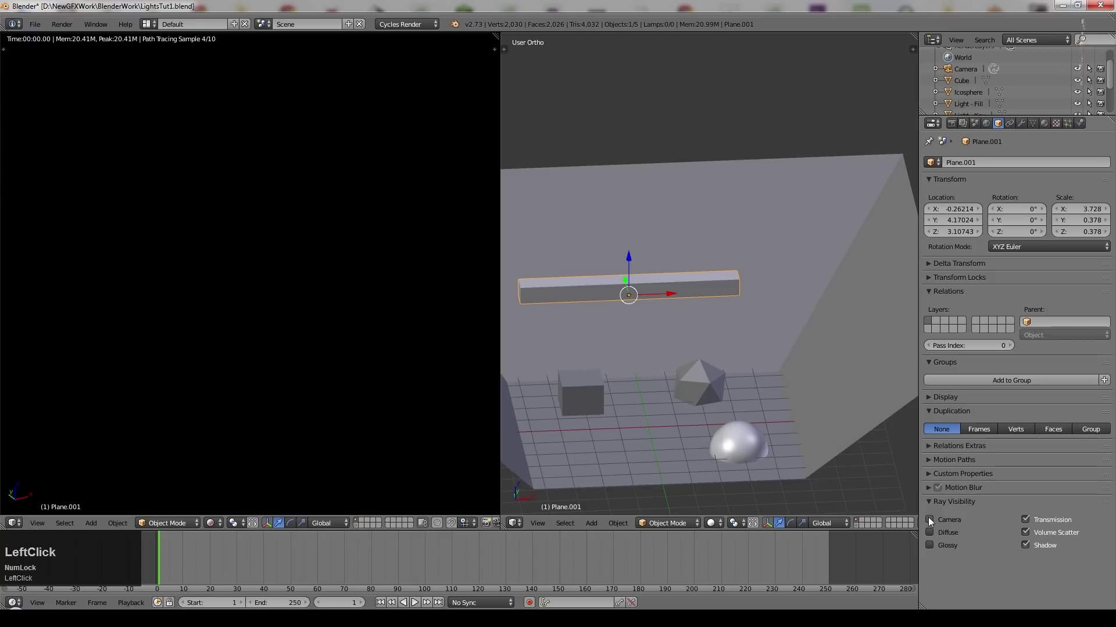
Re-enable Camera, Diffuse and Glossy ray visibility for the box light and check the whole room in the rendered view
{"action": "left_click", "coordinate": [929, 519]}
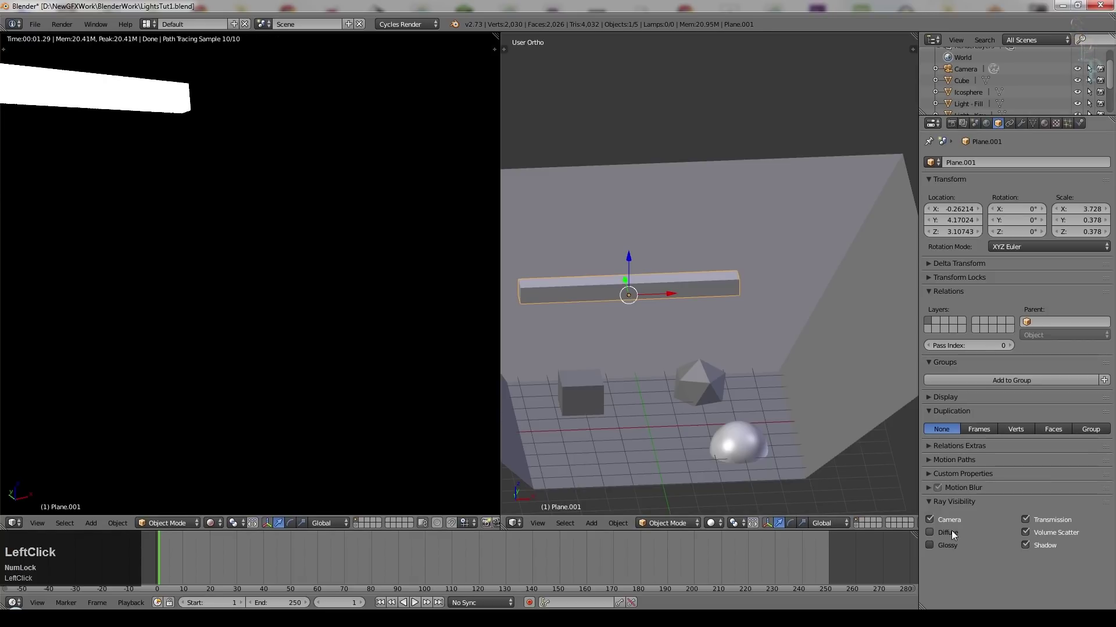
{"action": "left_click", "coordinate": [951, 532]}
{"action": "left_click", "coordinate": [948, 545]}
{"action": "scroll", "coordinate": [249, 413], "scroll_direction": "down", "scroll_amount": 1}
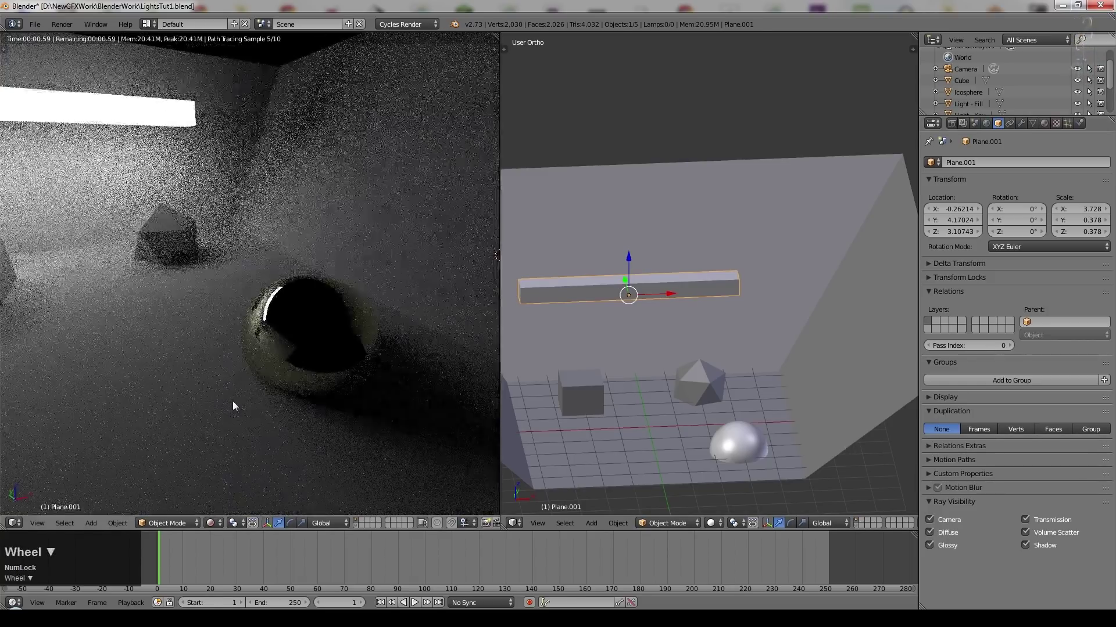
{"action": "scroll", "coordinate": [232, 401], "scroll_direction": "down", "scroll_amount": 1}
{"action": "middle_click_drag", "start_coordinate": [320, 403], "coordinate": [267, 381]}
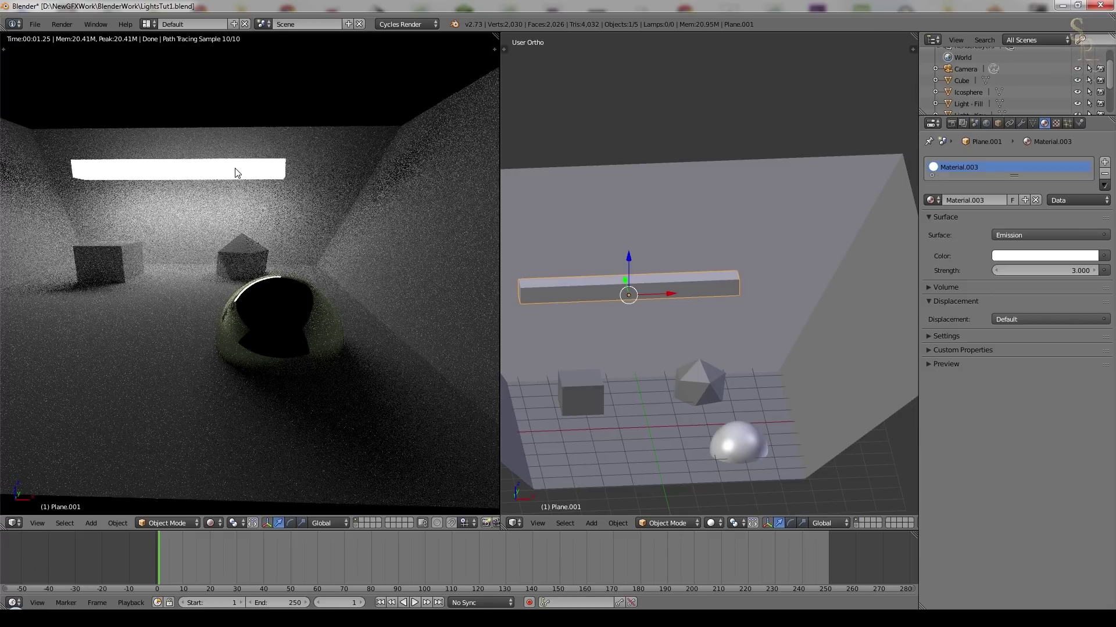
Delete the emissive box light from the room
{"action": "right_click", "coordinate": [281, 392]}
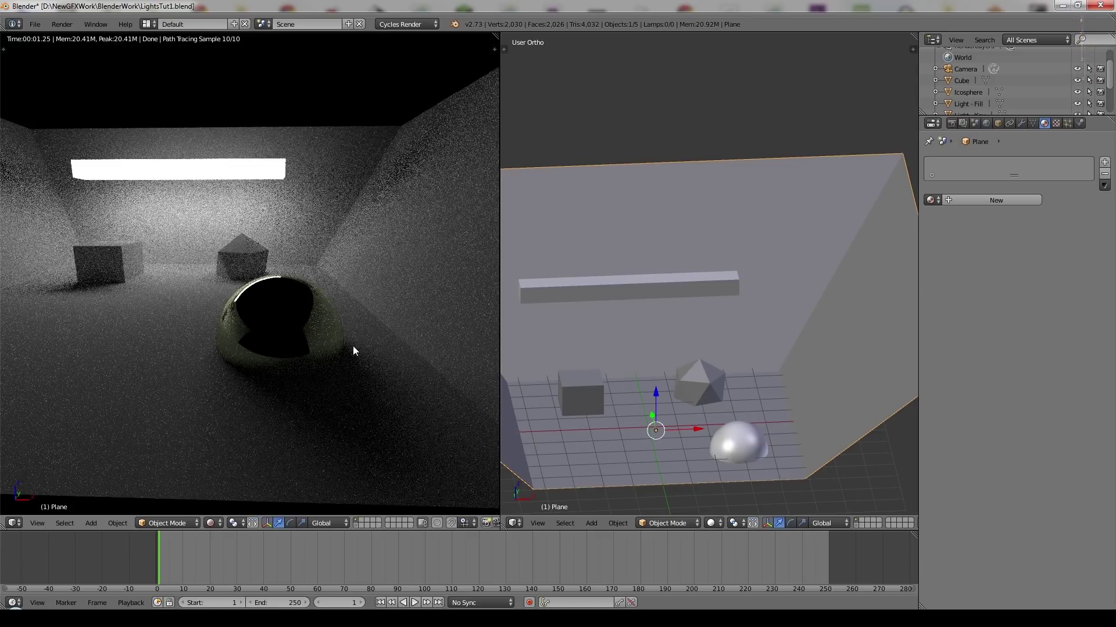
{"action": "right_click", "coordinate": [779, 281]}
{"action": "key", "text": "Delete"}
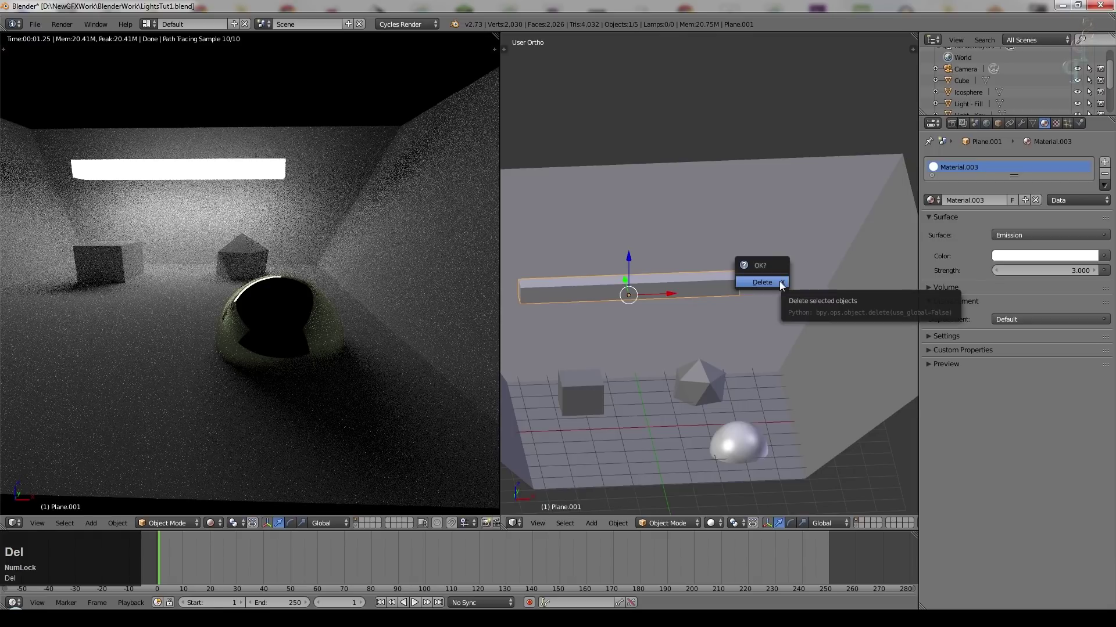
{"action": "left_click", "coordinate": [779, 281]}
Set the world background colour to white and look at the rendered room through the camera
{"action": "scroll", "coordinate": [714, 279], "scroll_direction": "down", "scroll_amount": 3}
{"action": "left_click", "coordinate": [962, 153]}
{"action": "right_click", "coordinate": [709, 270]}
{"action": "left_click", "coordinate": [998, 123]}
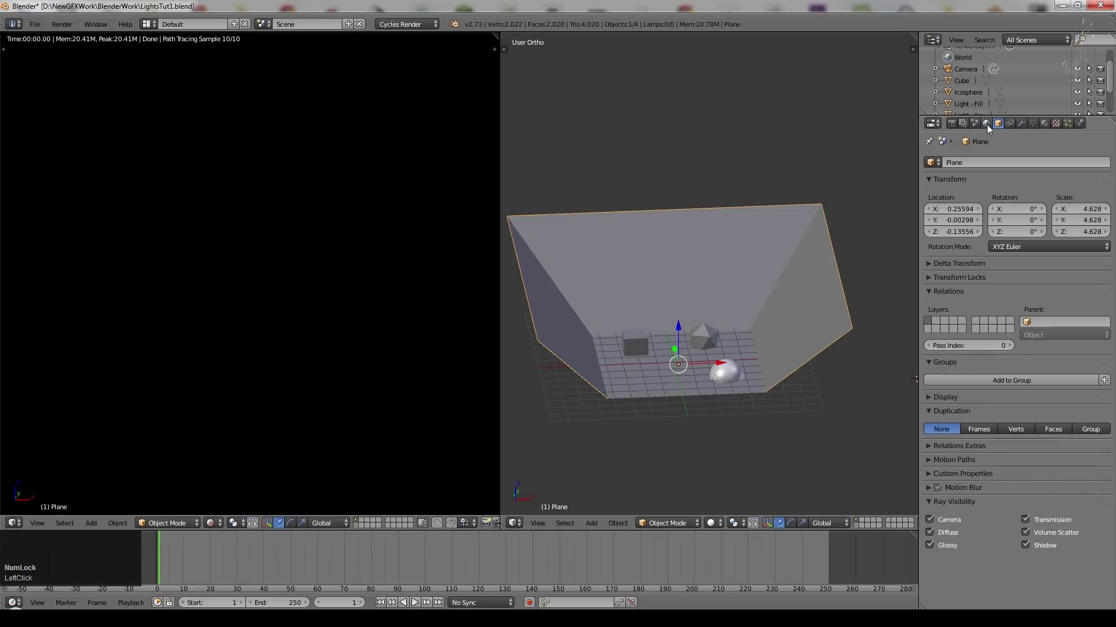
{"action": "left_click", "coordinate": [985, 125]}
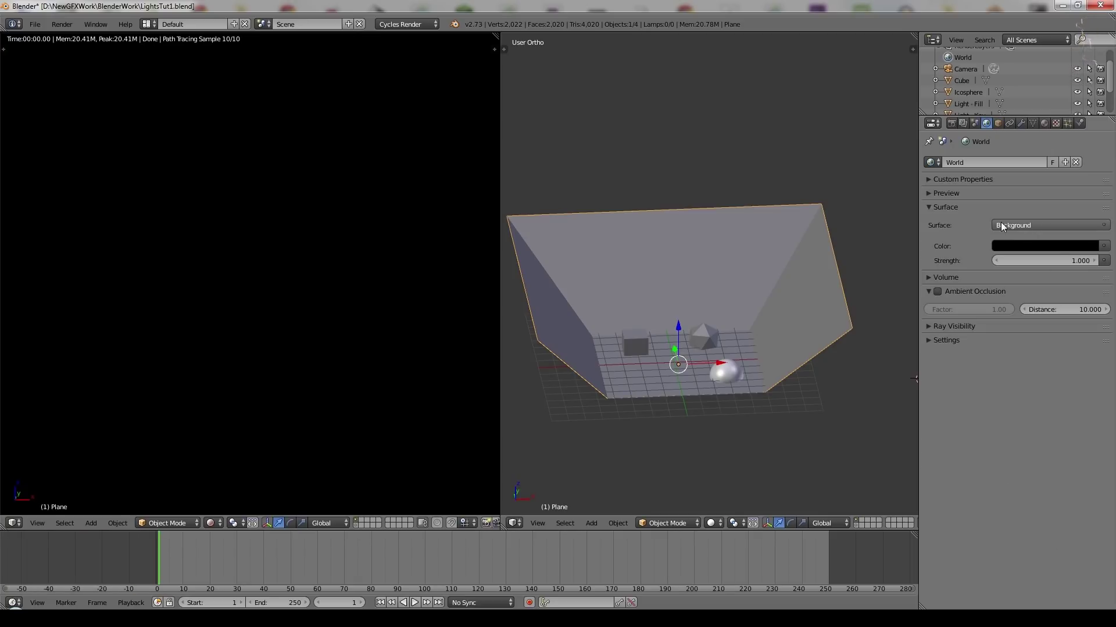
{"action": "left_click", "coordinate": [1031, 247]}
{"action": "left_click_drag", "start_coordinate": [1044, 215], "coordinate": [1092, 215]}
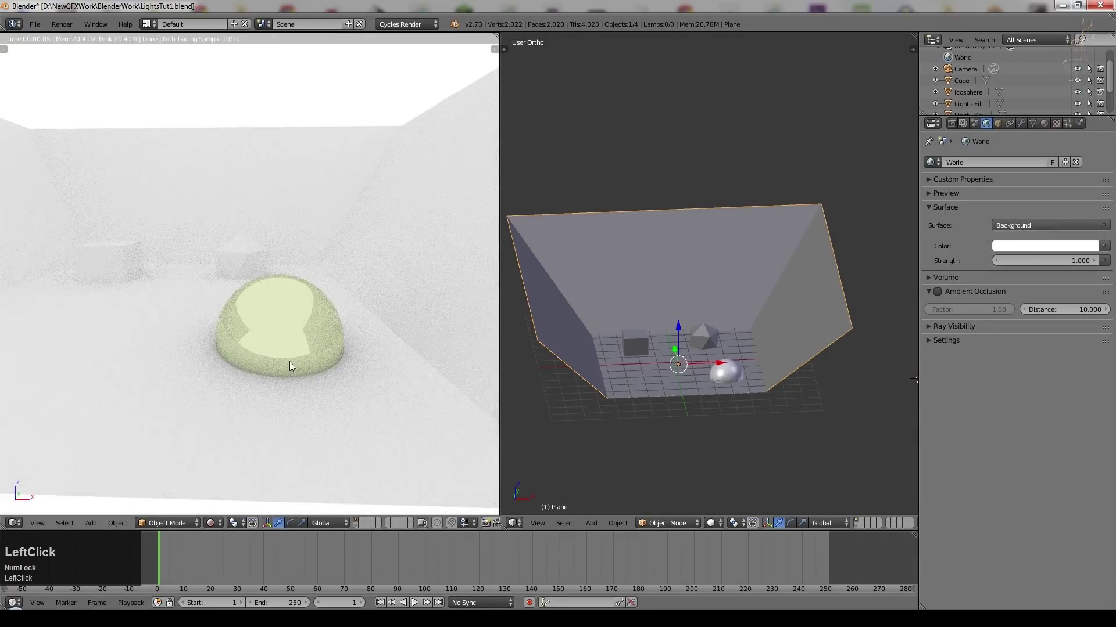
{"action": "scroll", "coordinate": [326, 342], "scroll_direction": "down", "scroll_amount": 3}
{"action": "middle_click", "coordinate": [360, 324]}
{"action": "key", "text": "KP_0"}
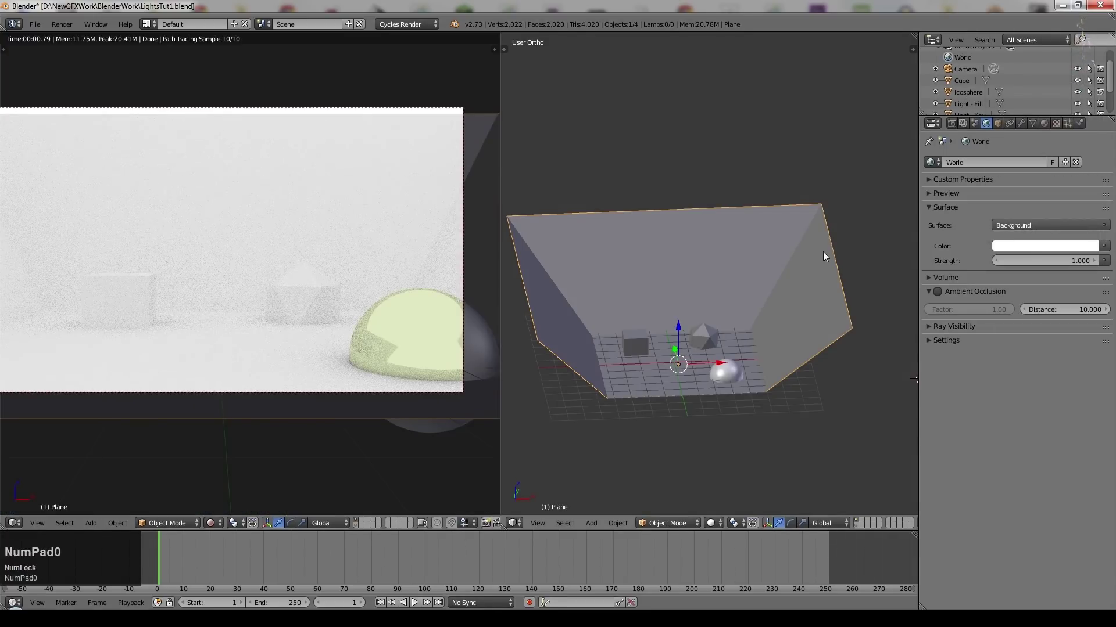
Use a Sky Texture as the world background colour and switch to an empty layer to view the sky
{"action": "left_click", "coordinate": [1030, 245]}
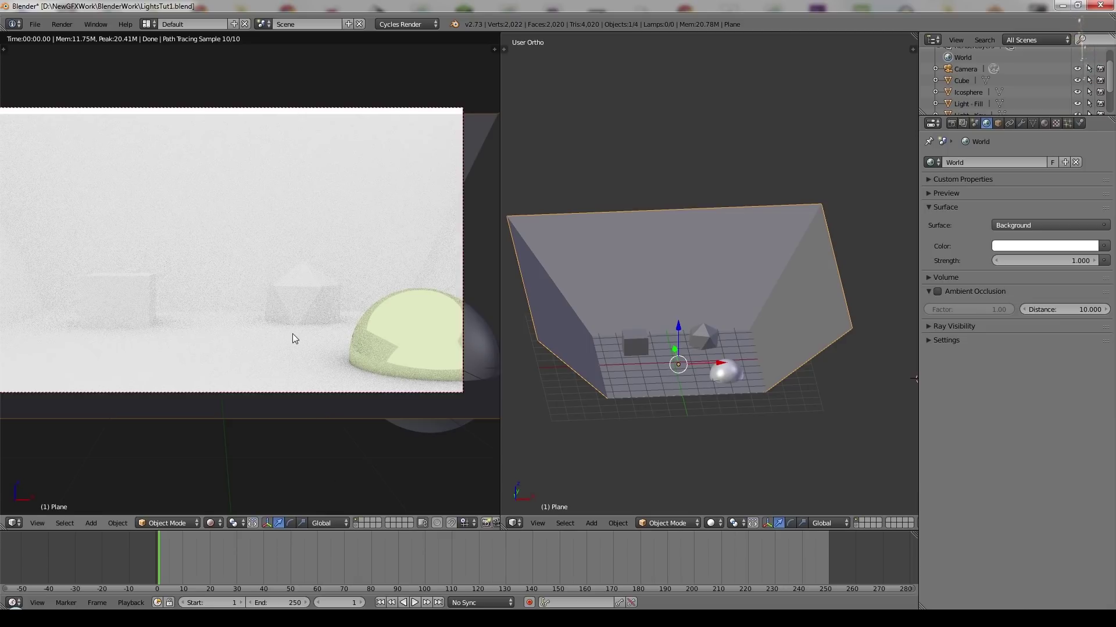
{"action": "left_click", "coordinate": [1104, 247]}
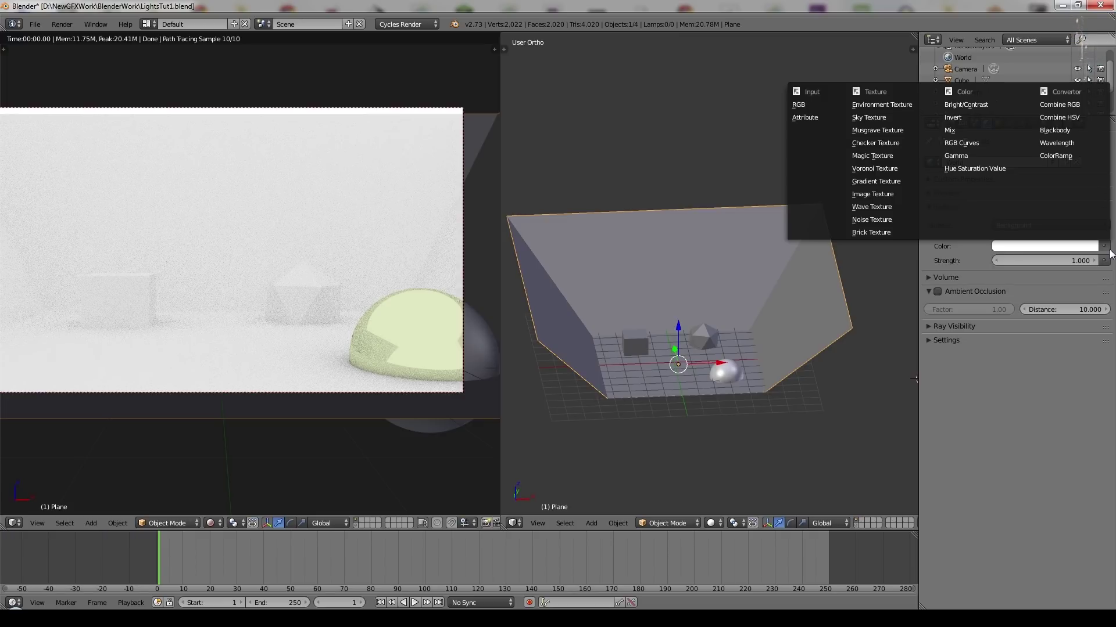
{"action": "left_click", "coordinate": [877, 118]}
{"action": "scroll", "coordinate": [372, 236], "scroll_direction": "down", "scroll_amount": 2}
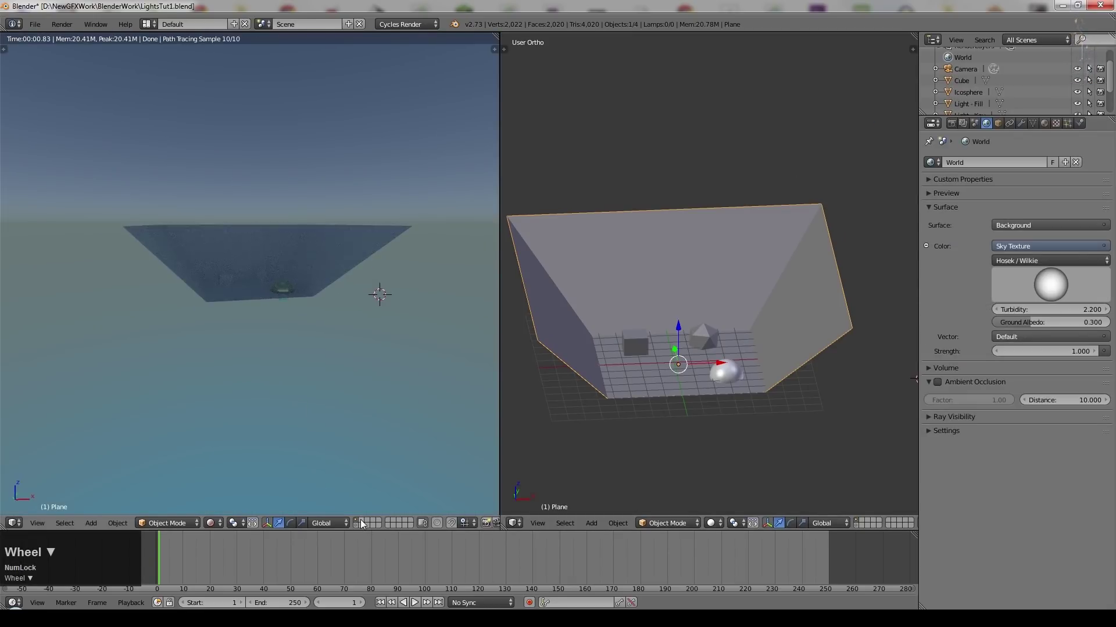
{"action": "left_click", "coordinate": [364, 521]}
{"action": "scroll", "coordinate": [318, 220], "scroll_direction": "down", "scroll_amount": 2}
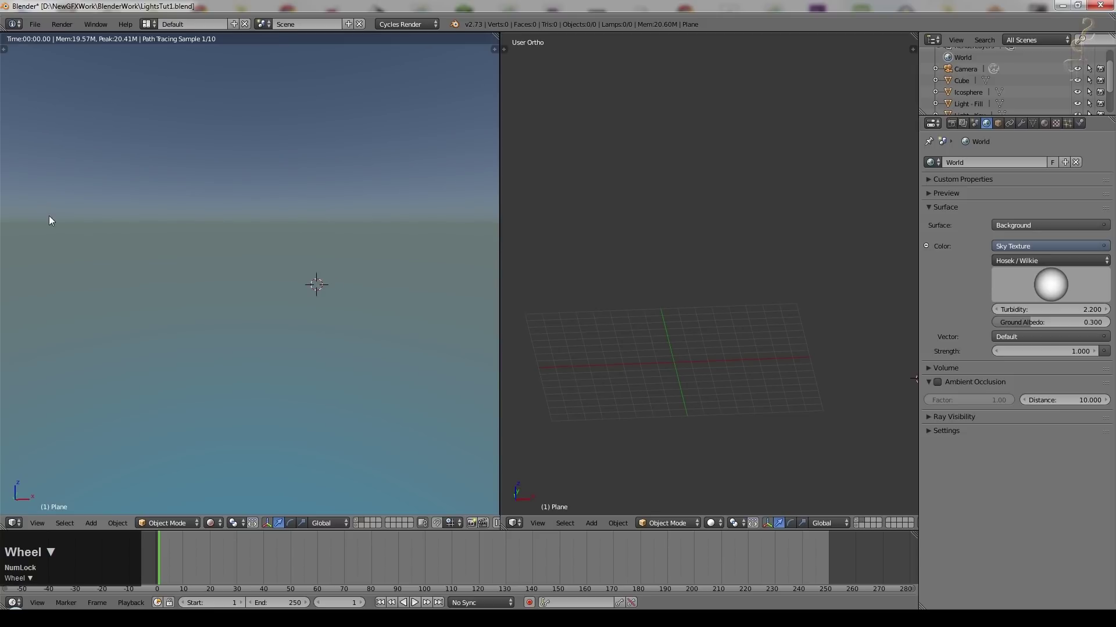
{"action": "middle_click_drag", "start_coordinate": [357, 246], "coordinate": [281, 319]}
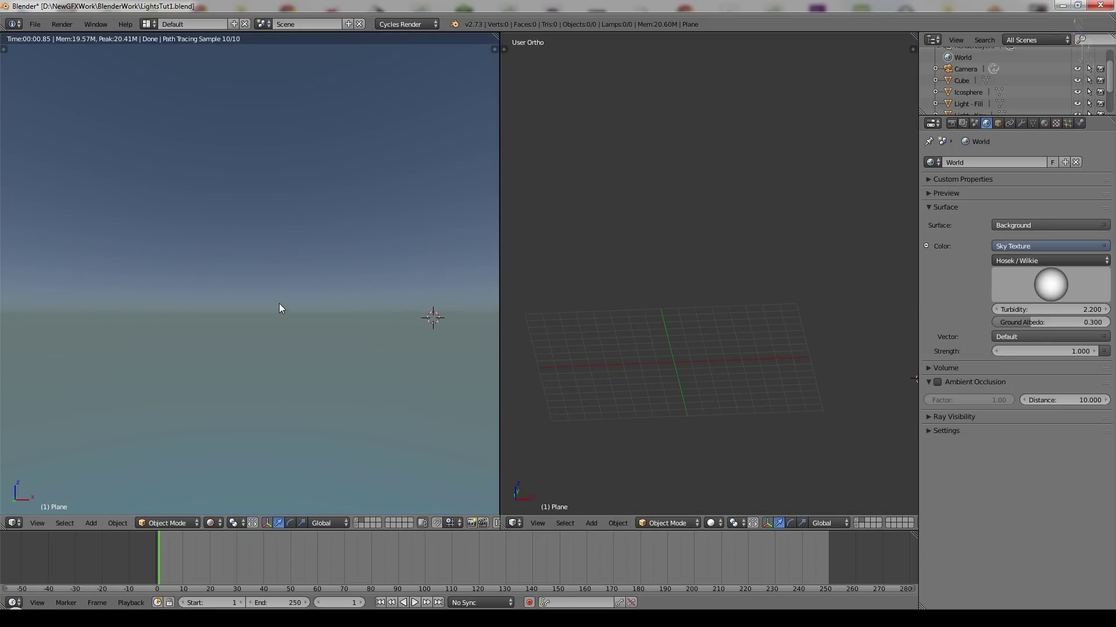
Rotate the sky texture's sun direction, and set its turbidity to 6.8 and ground albedo to 0.195
{"action": "left_click_drag", "start_coordinate": [1037, 285], "coordinate": [1073, 238]}
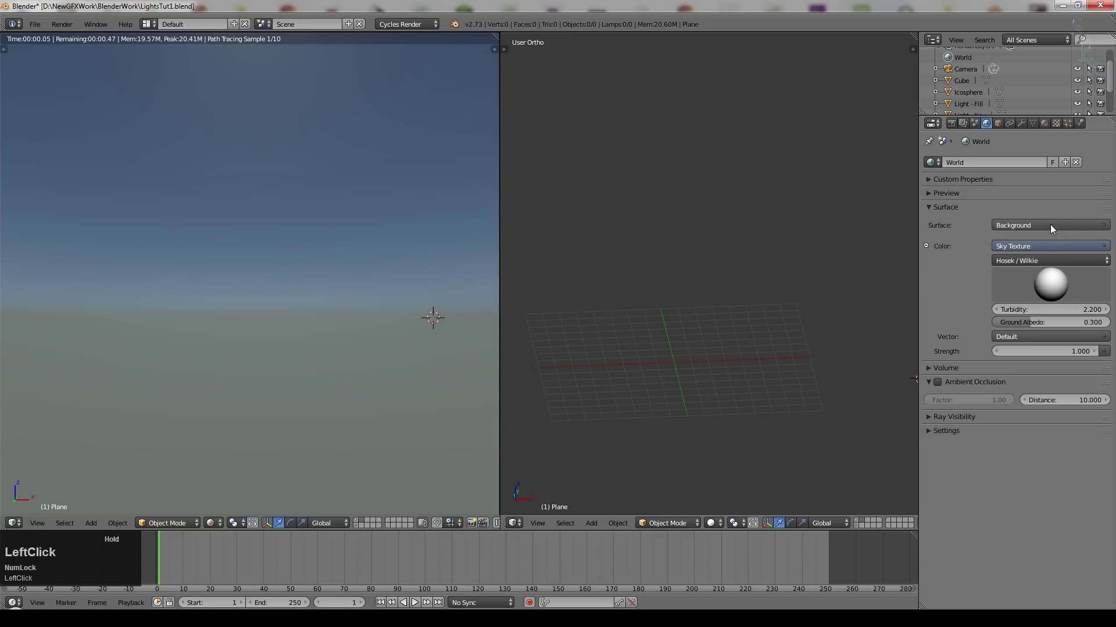
{"action": "mouse_move", "coordinate": [1048, 277]}
{"action": "left_mouse_down"}
{"action": "mouse_move", "coordinate": [1067, 212]}
{"action": "mouse_move", "coordinate": [1067, 232]}
{"action": "mouse_move", "coordinate": [1051, 235]}
{"action": "mouse_move", "coordinate": [1072, 234]}
{"action": "mouse_move", "coordinate": [1069, 254]}
{"action": "left_mouse_up"}
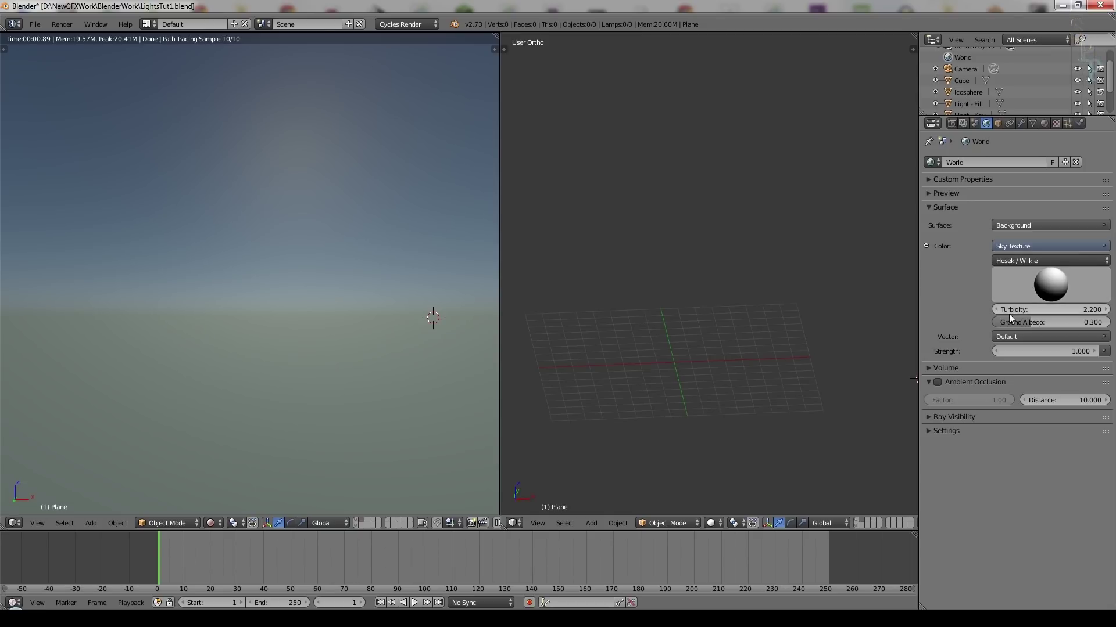
{"action": "mouse_move", "coordinate": [1009, 312]}
{"action": "left_mouse_down"}
{"action": "mouse_move", "coordinate": [1057, 312]}
{"action": "mouse_move", "coordinate": [1034, 312]}
{"action": "mouse_move", "coordinate": [1027, 325]}
{"action": "left_mouse_up"}
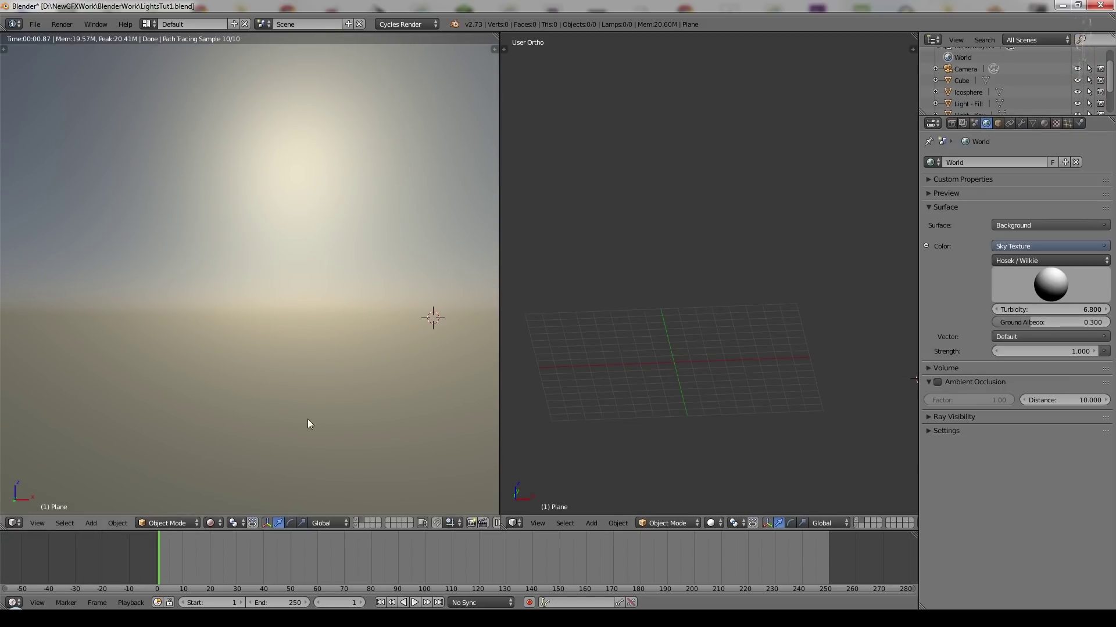
{"action": "mouse_move", "coordinate": [1026, 323]}
{"action": "left_mouse_down"}
{"action": "mouse_move", "coordinate": [1006, 323]}
{"action": "mouse_move", "coordinate": [1046, 323]}
{"action": "mouse_move", "coordinate": [1017, 323]}
{"action": "left_mouse_up"}
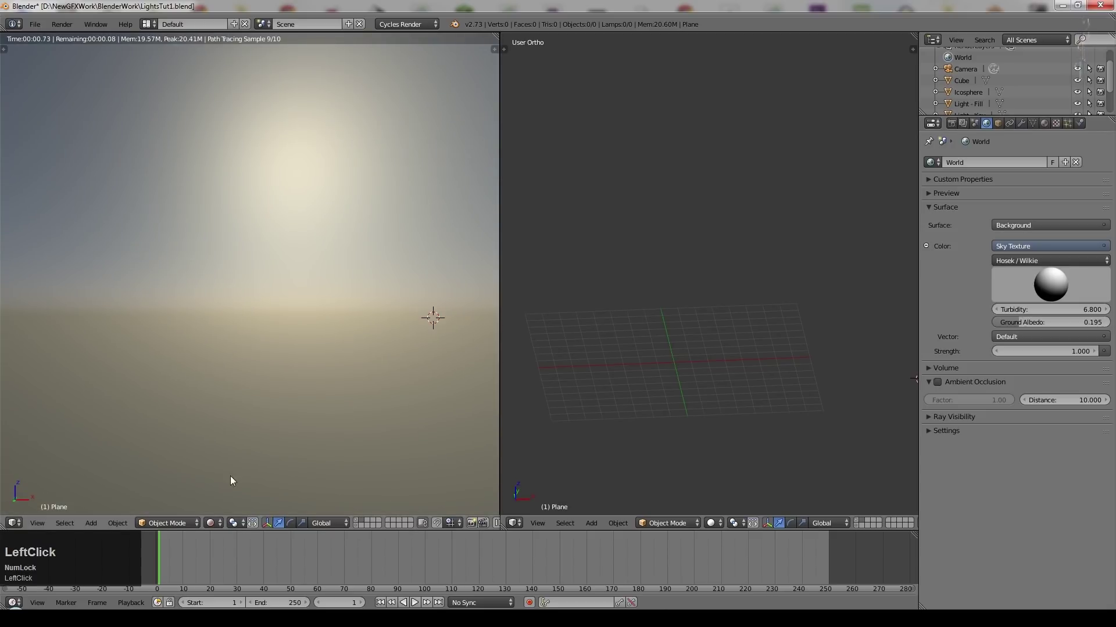
Return to the first layer containing the room and look at it through the camera
{"action": "left_click", "coordinate": [355, 521]}
{"action": "key", "text": "KP_0"}
{"action": "scroll", "coordinate": [372, 287], "scroll_direction": "up", "scroll_amount": 2}
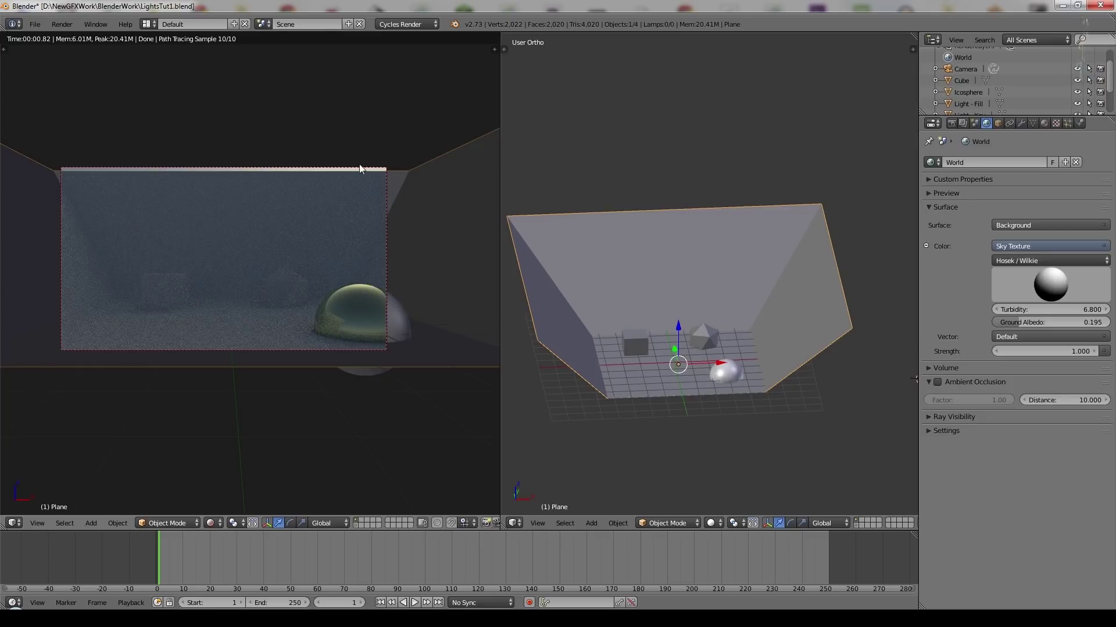
{"action": "scroll", "coordinate": [274, 249], "scroll_direction": "up", "scroll_amount": 4}
{"action": "scroll", "coordinate": [274, 249], "scroll_direction": "down", "scroll_amount": 2}
Set the world background strength to 2 and adjust the sky texture's sun direction
{"action": "left_click", "coordinate": [928, 418]}
{"action": "left_click", "coordinate": [929, 417]}
{"action": "left_click", "coordinate": [1074, 351]}
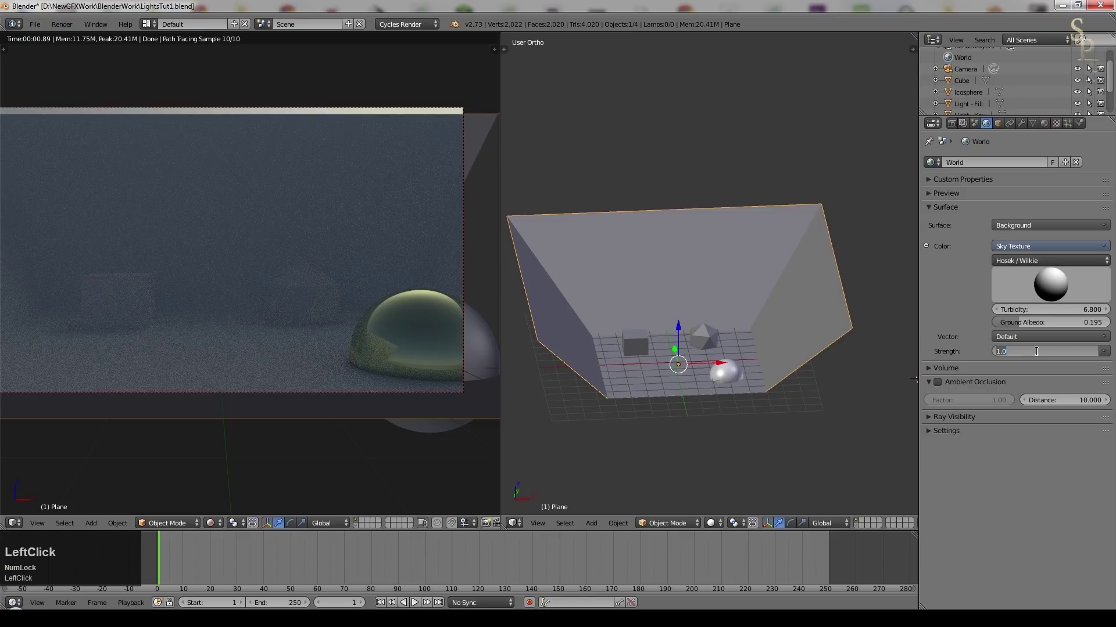
{"action": "type", "text": "2"}
{"action": "key", "text": "KP_Enter"}
{"action": "mouse_move", "coordinate": [1050, 284]}
{"action": "left_mouse_down"}
{"action": "mouse_move", "coordinate": [1066, 281]}
{"action": "mouse_move", "coordinate": [1056, 306]}
{"action": "mouse_move", "coordinate": [1069, 277]}
{"action": "left_mouse_up"}
Enable multiple importance sampling for the world and set its map resolution to 512
{"action": "left_click", "coordinate": [927, 431]}
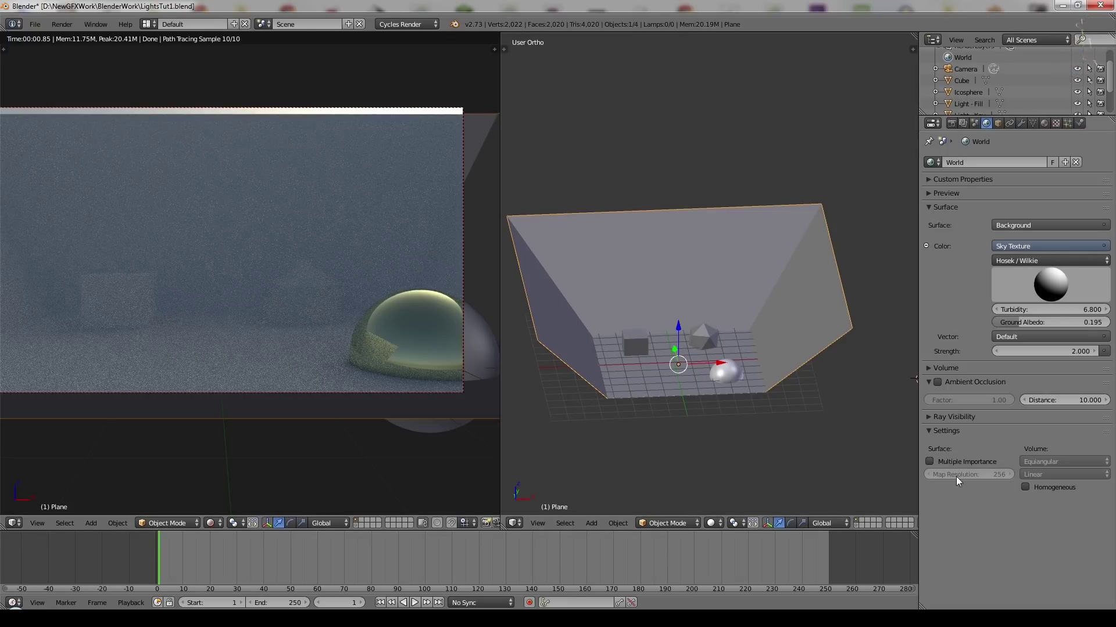
{"action": "left_click", "coordinate": [929, 462]}
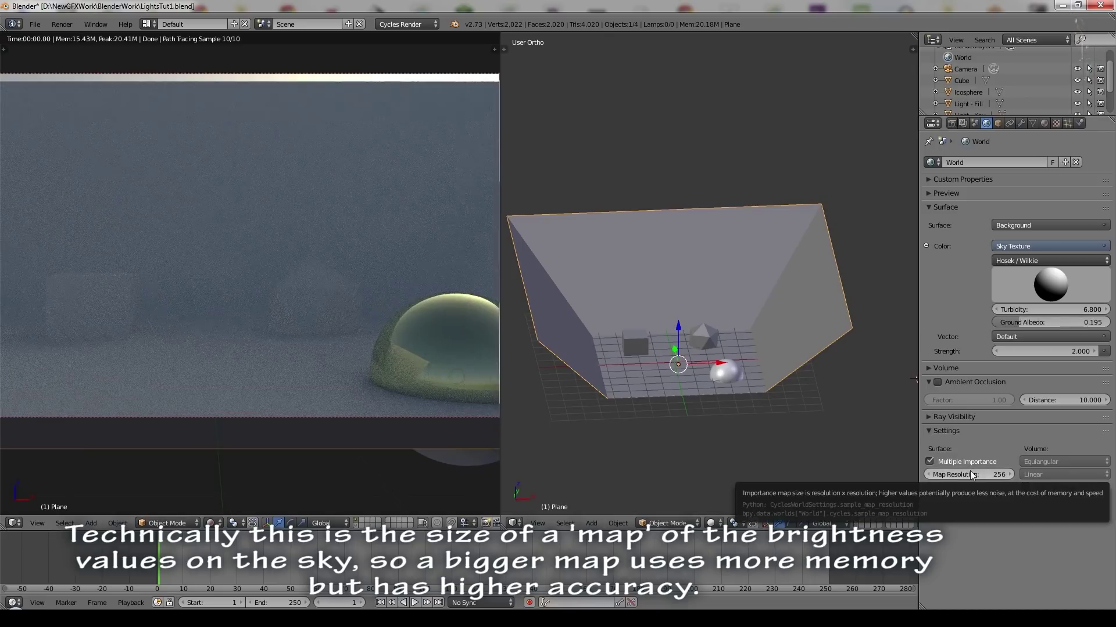
{"action": "key", "text": "KP_Enter"}
{"action": "type", "text": "512"}
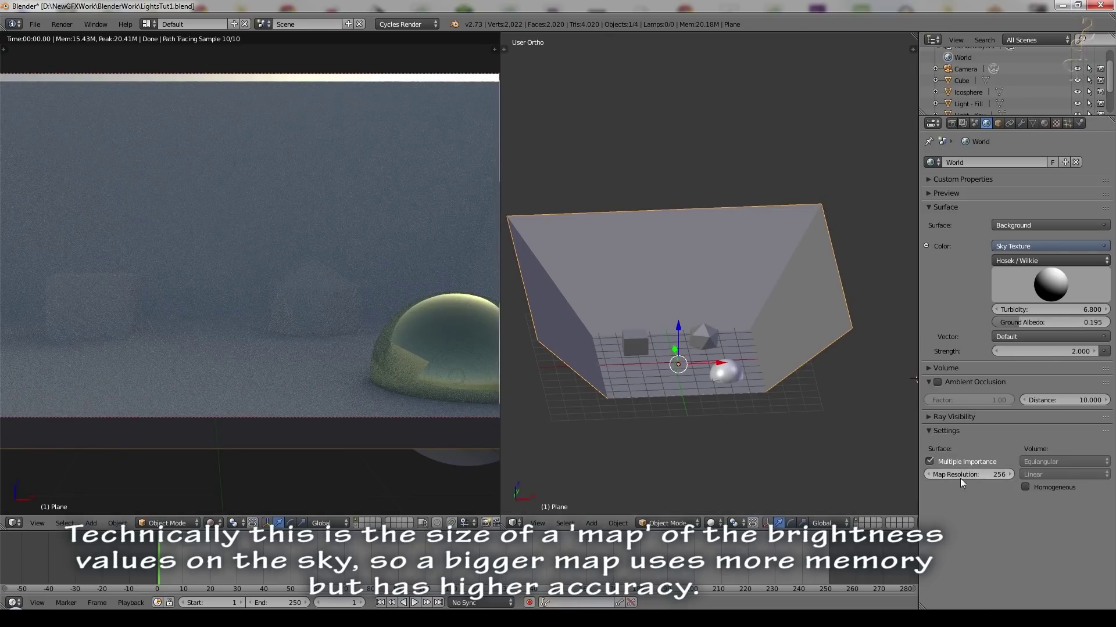
{"action": "key", "text": "KP_Enter"}
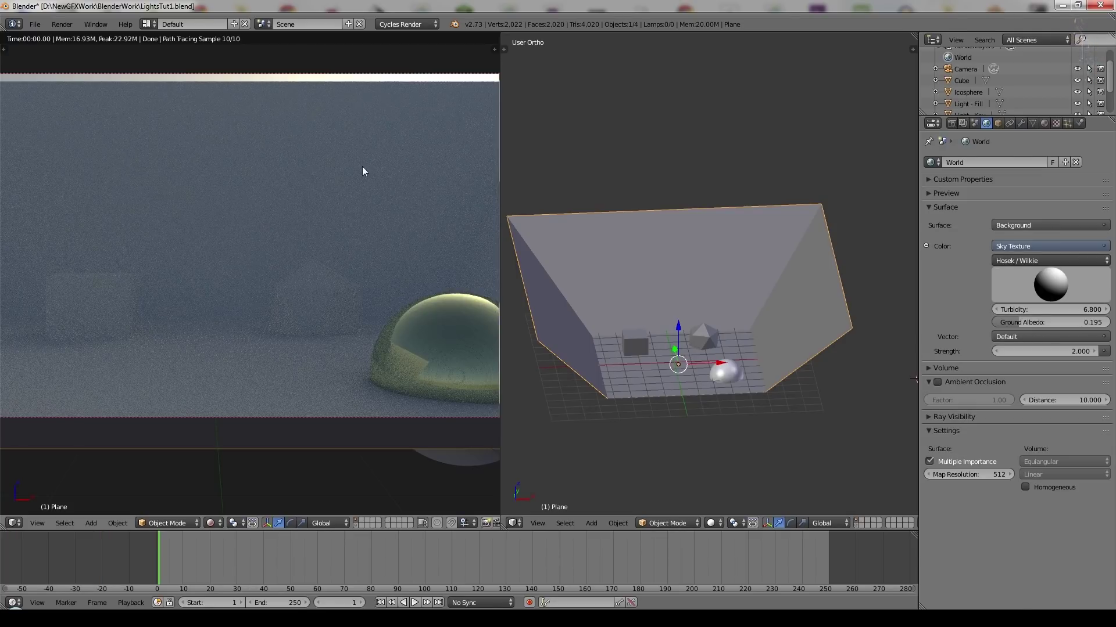
Set the world's importance map resolution back to 256 and disable multiple importance sampling
{"action": "scroll", "coordinate": [363, 171], "scroll_direction": "down", "scroll_amount": 1}
{"action": "left_click", "coordinate": [968, 475]}
{"action": "type", "text": "256"}
{"action": "key", "text": "KP_Enter"}
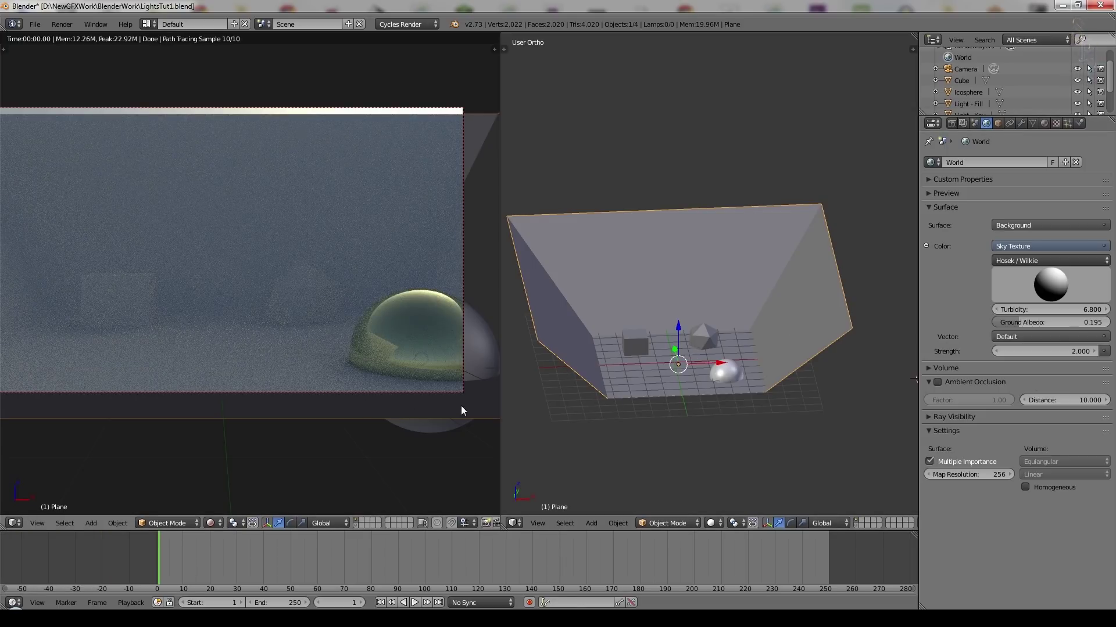
{"action": "left_click", "coordinate": [933, 462]}
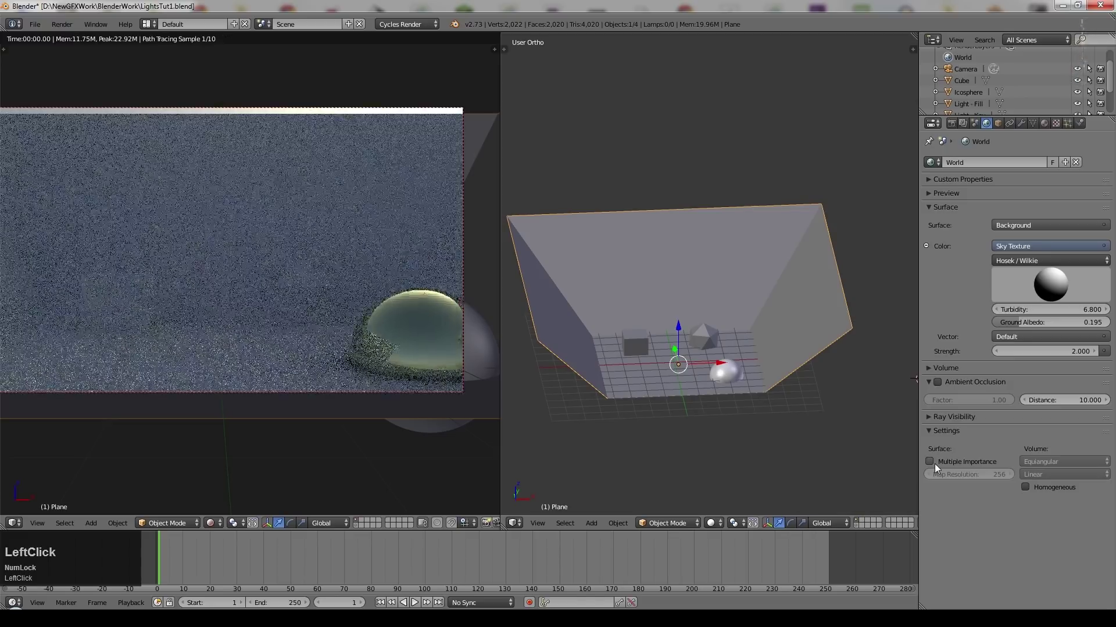
Switch to an empty layer and remove the Sky Texture from the world background colour
{"action": "left_click", "coordinate": [361, 518]}
{"action": "left_click", "coordinate": [1090, 243]}
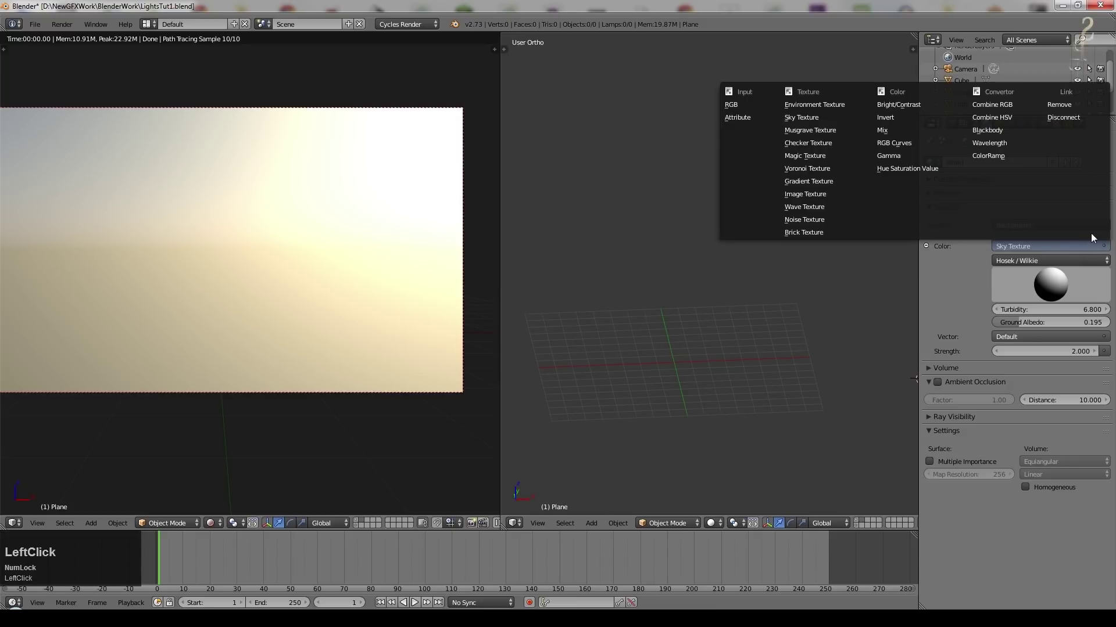
{"action": "left_click", "coordinate": [1059, 105]}
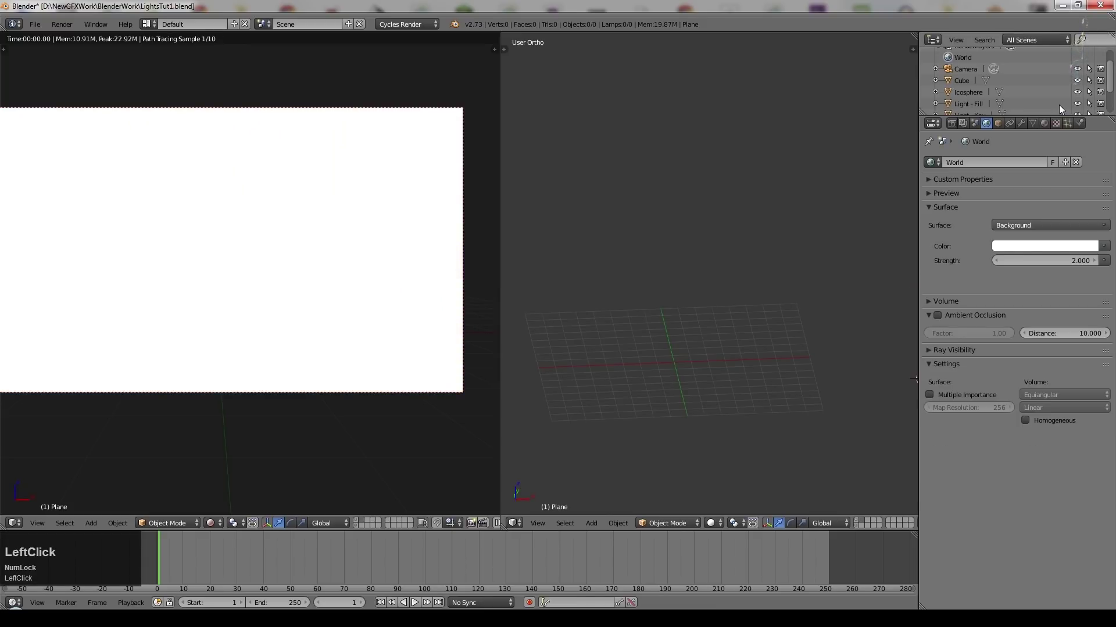
Use an Environment Texture as the world colour and load DesertPlain4small1.hdr from the HDR folder
{"action": "left_click", "coordinate": [1103, 248]}
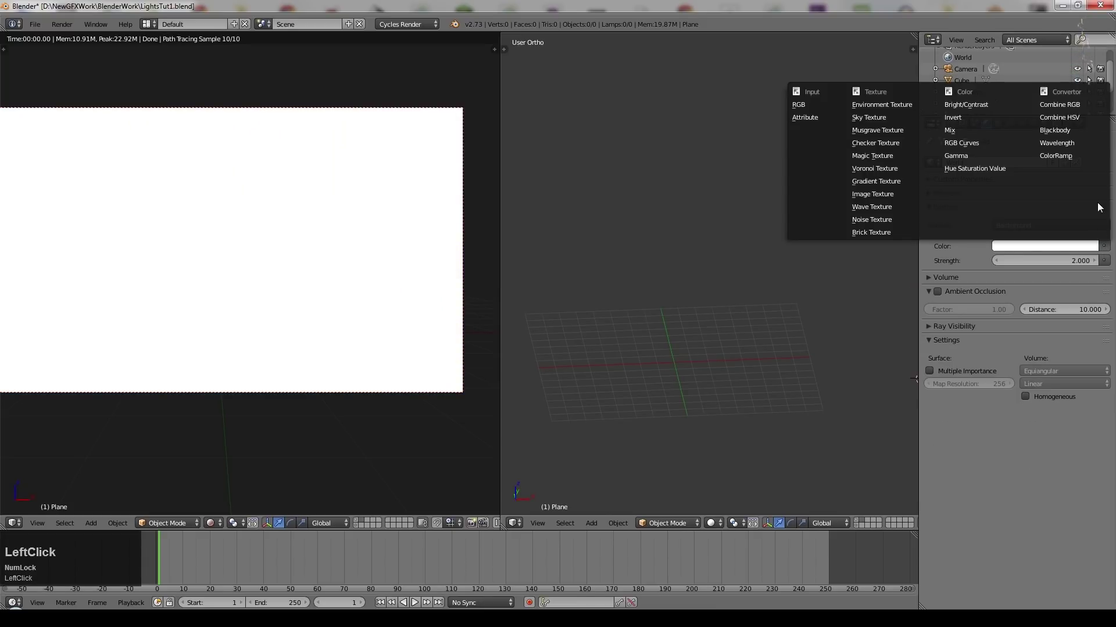
{"action": "left_click", "coordinate": [873, 103]}
{"action": "left_click", "coordinate": [1073, 236]}
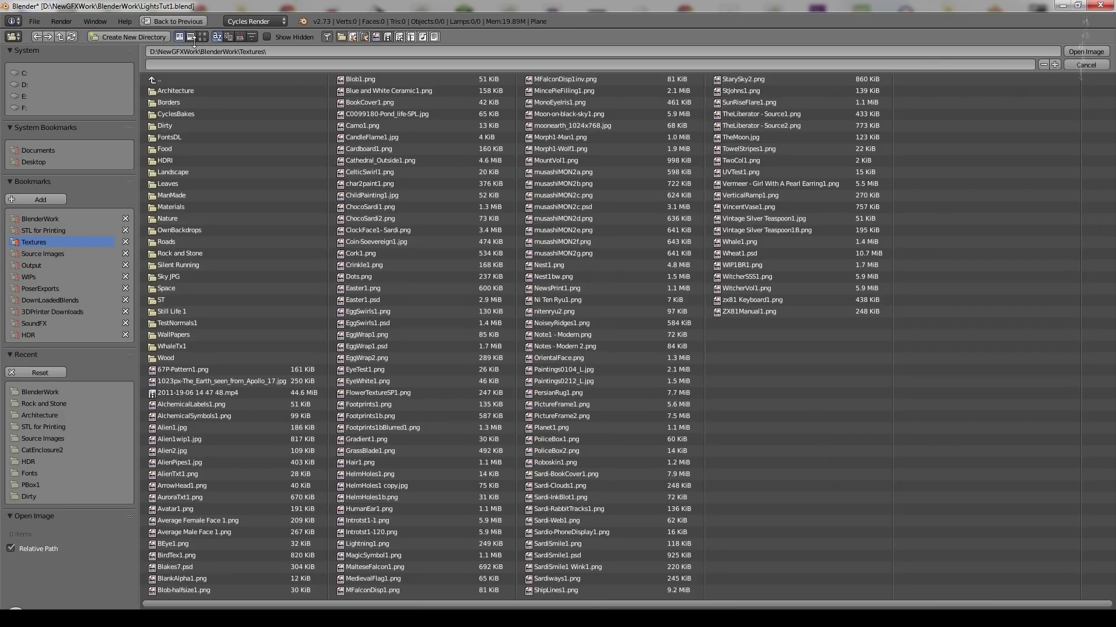
{"action": "left_click", "coordinate": [159, 163]}
{"action": "left_click", "coordinate": [202, 37]}
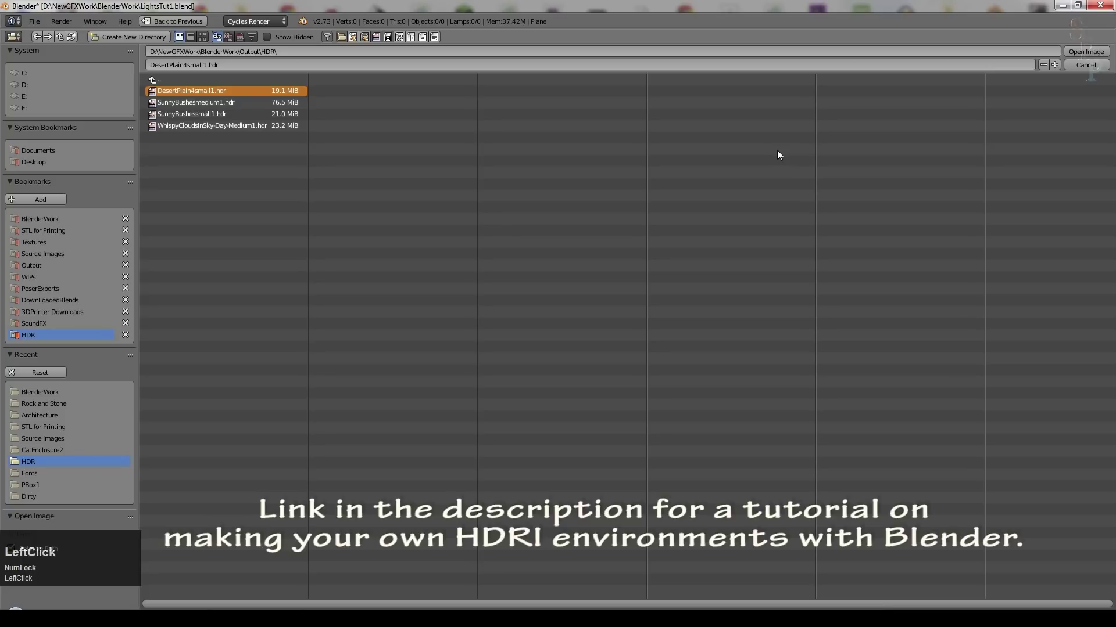
{"action": "left_click", "coordinate": [1082, 52]}
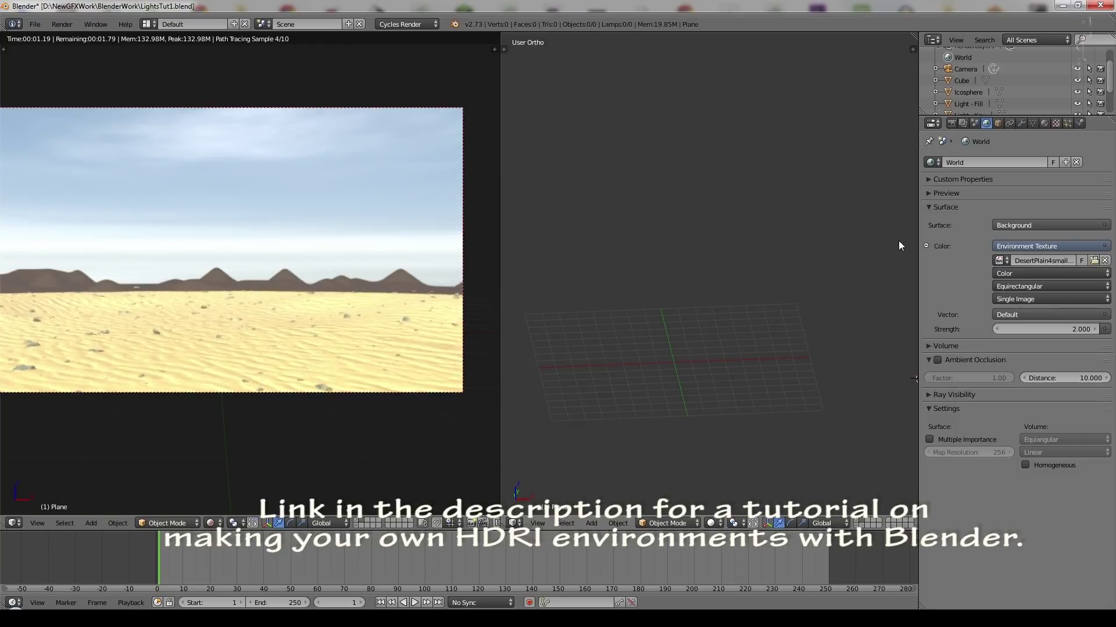
Widen the rendered viewport and look around the desert environment, including its sky, sun and sandy ground
{"action": "middle_click_drag", "start_coordinate": [406, 244], "coordinate": [511, 148]}
{"action": "left_click_drag", "start_coordinate": [499, 146], "coordinate": [725, 145]}
{"action": "middle_click_drag", "start_coordinate": [453, 257], "coordinate": [625, 209]}
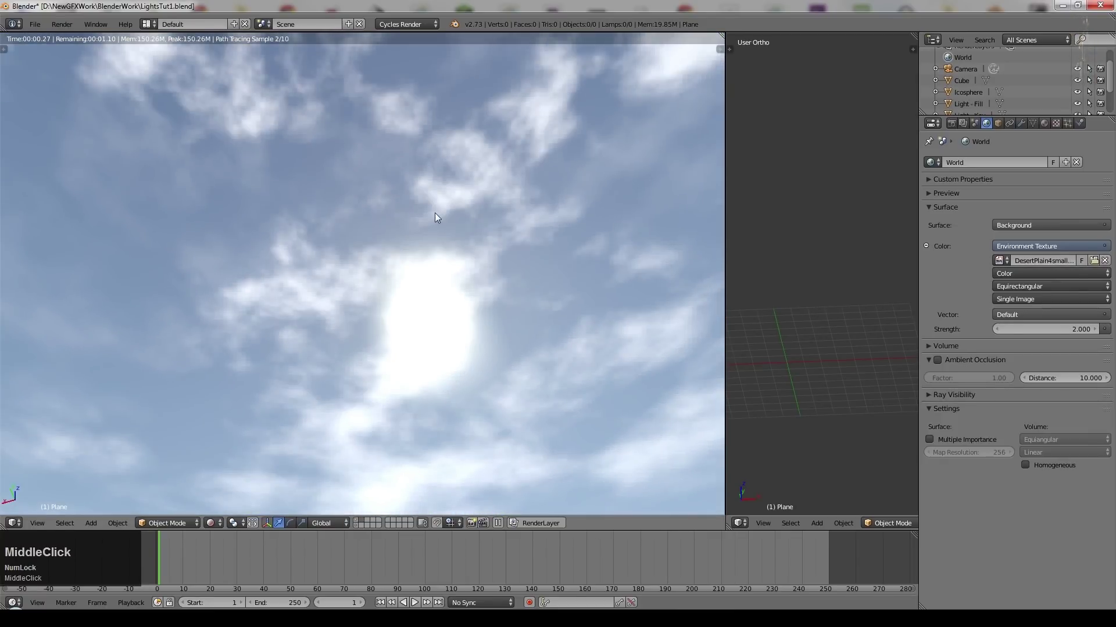
{"action": "mouse_move", "coordinate": [612, 308]}
{"action": "middle_mouse_down"}
{"action": "mouse_move", "coordinate": [693, 330]}
{"action": "mouse_move", "coordinate": [563, 363]}
{"action": "mouse_move", "coordinate": [607, 354]}
{"action": "mouse_move", "coordinate": [611, 308]}
{"action": "middle_mouse_up"}
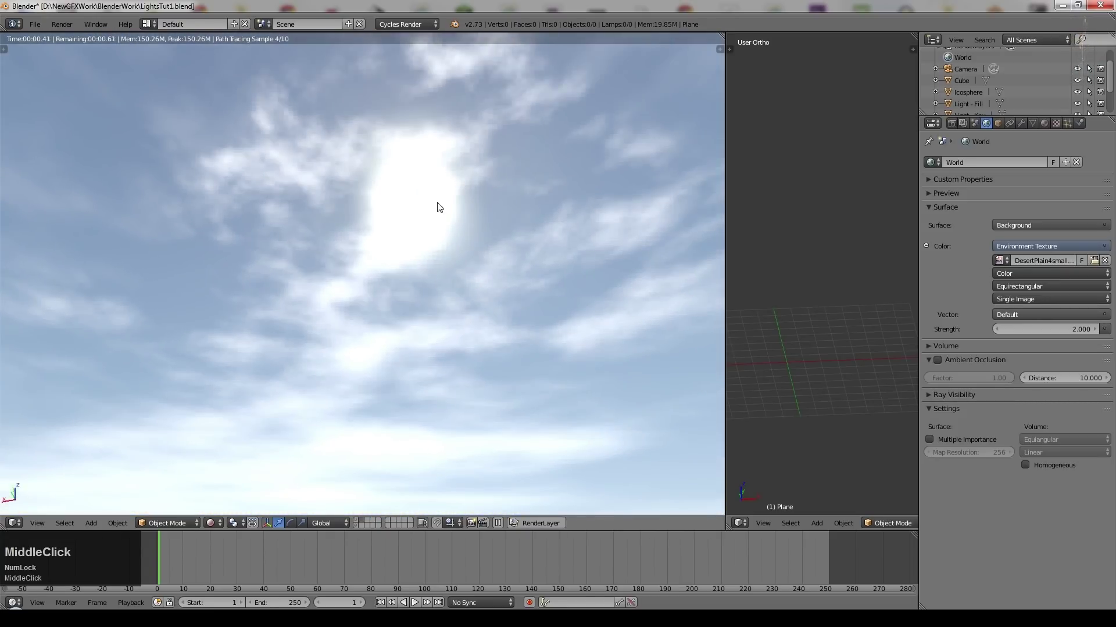
{"action": "middle_click_drag", "start_coordinate": [570, 281], "coordinate": [578, 349]}
{"action": "scroll", "coordinate": [203, 417], "scroll_direction": "up", "scroll_amount": 3}
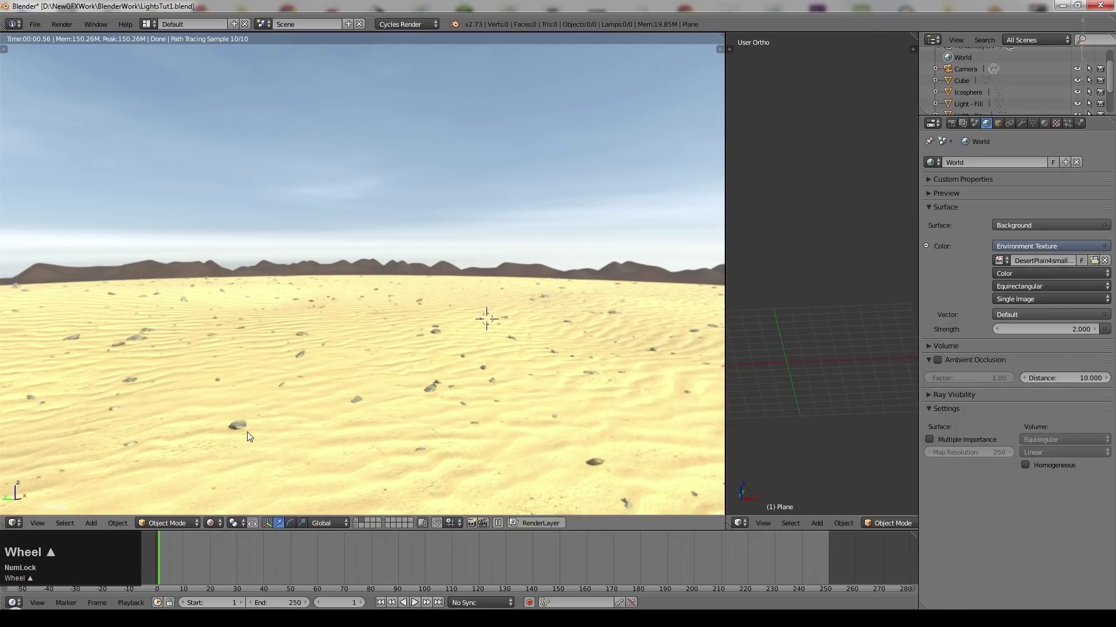
{"action": "middle_click_drag", "start_coordinate": [419, 393], "coordinate": [483, 371]}
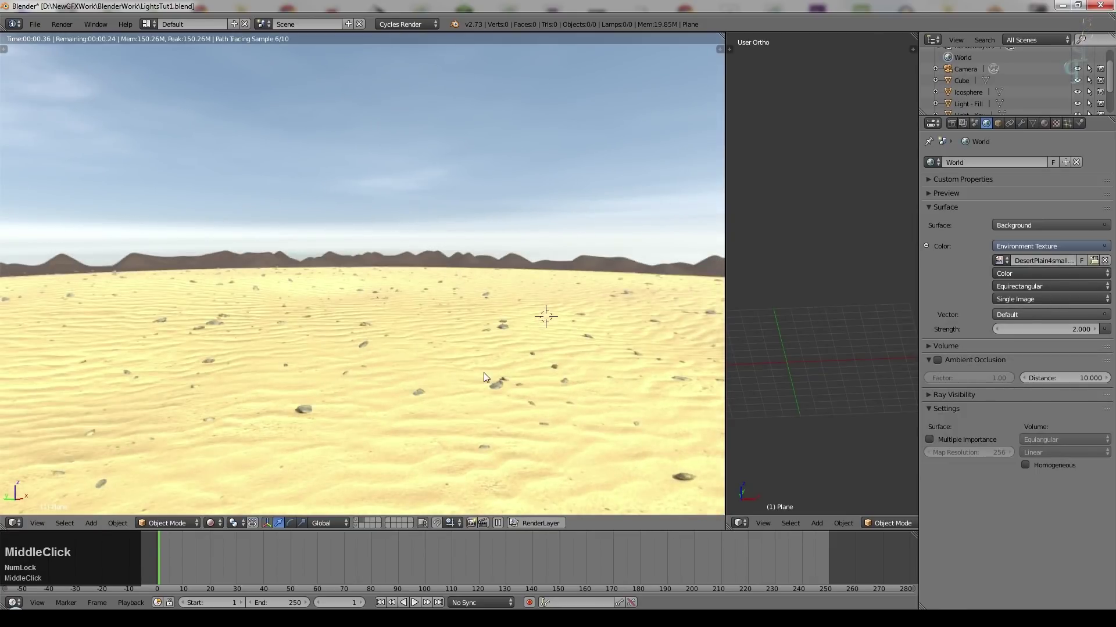
Return to the camera view and show the first layer containing the room
{"action": "key", "text": "KP_0"}
{"action": "left_click", "coordinate": [356, 522]}
{"action": "scroll", "coordinate": [458, 246], "scroll_direction": "down", "scroll_amount": 2}
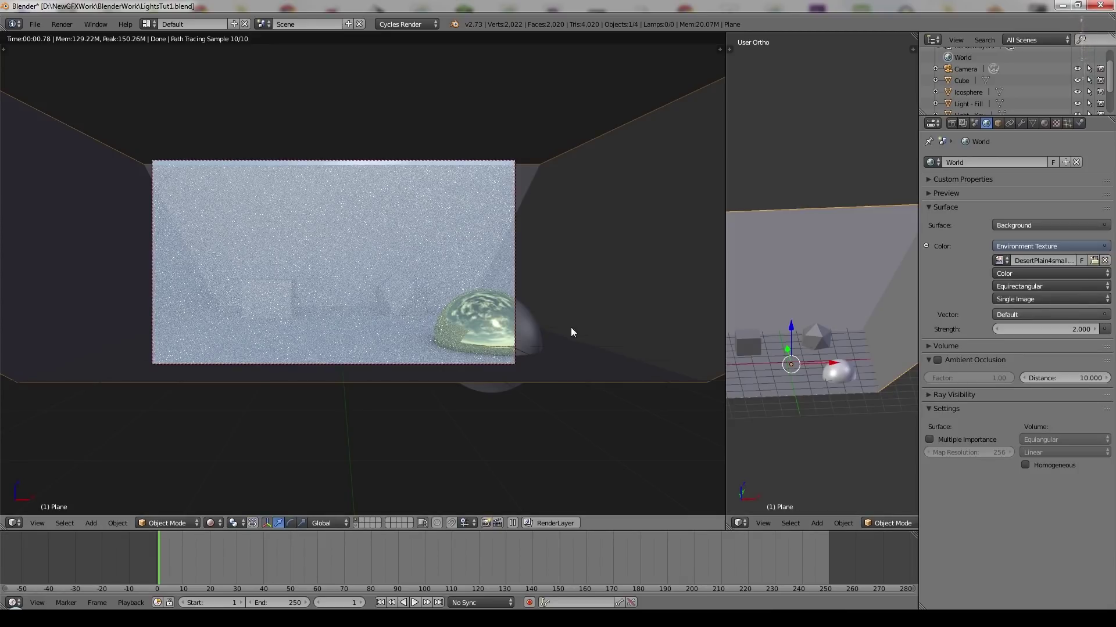
Compare the room's rendering with the world's multiple importance sampling on and off, leaving it enabled
{"action": "left_click", "coordinate": [930, 440]}
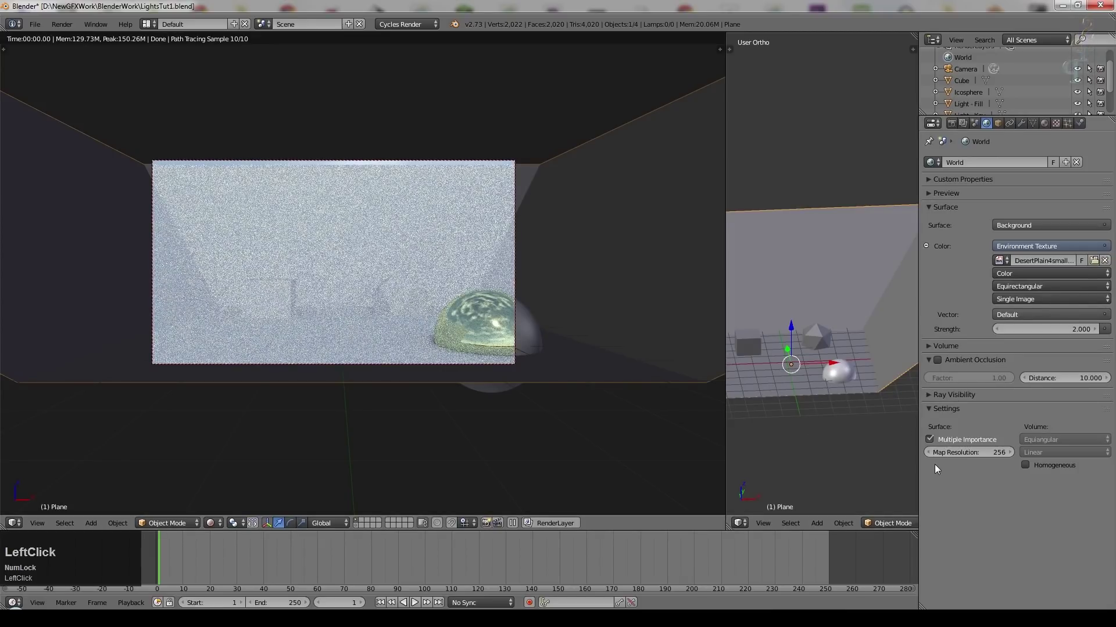
{"action": "left_click", "coordinate": [933, 439]}
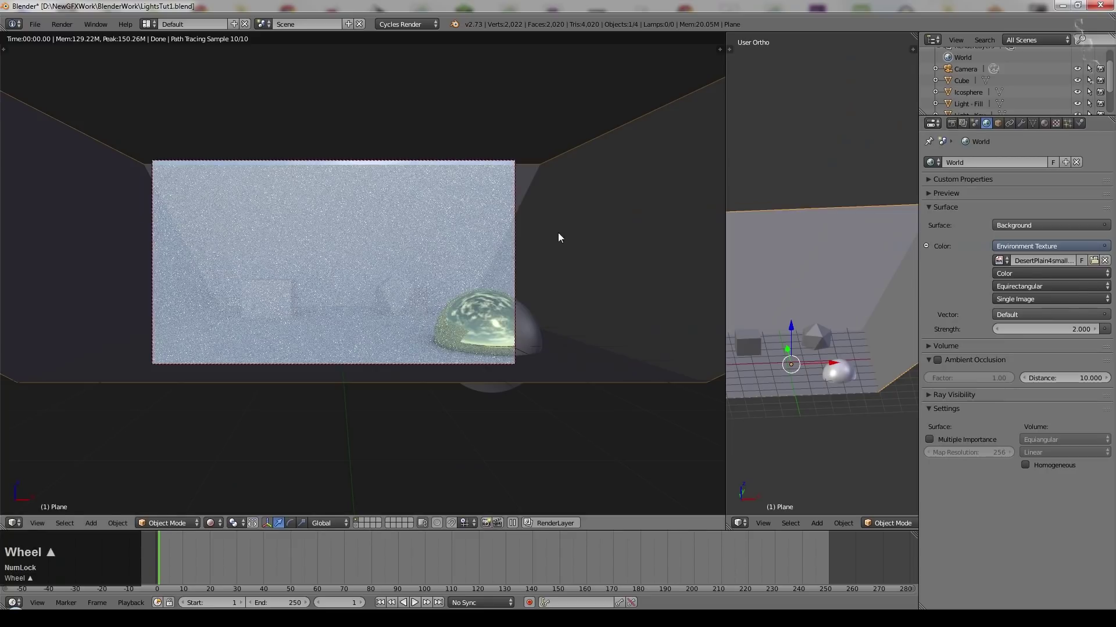
{"action": "scroll", "coordinate": [561, 239], "scroll_direction": "up", "scroll_amount": 2}
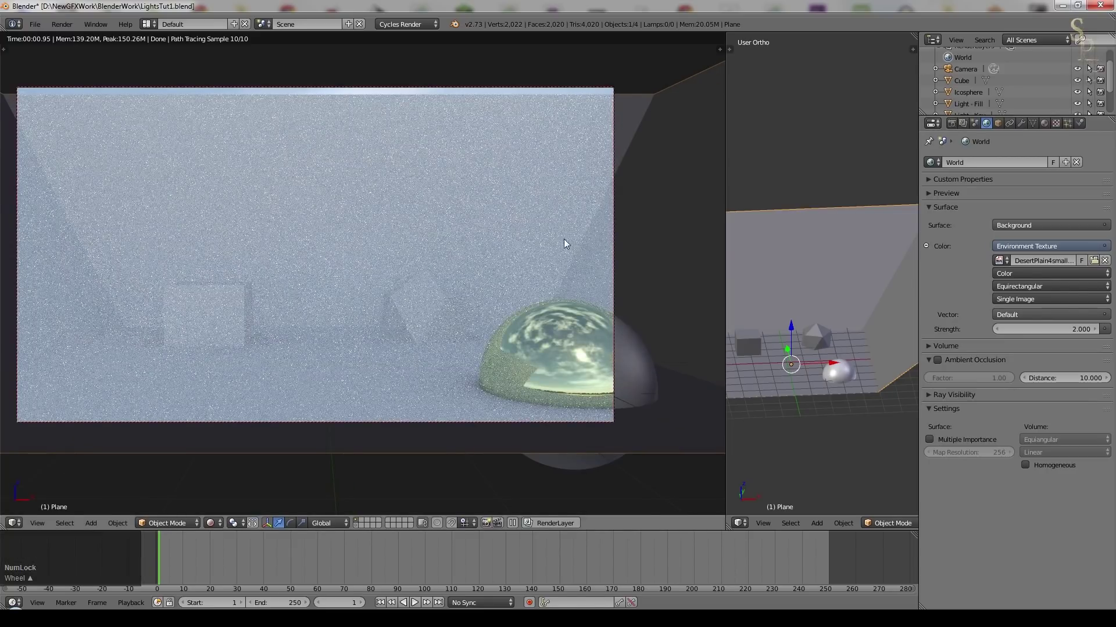
{"action": "left_click", "coordinate": [933, 439]}
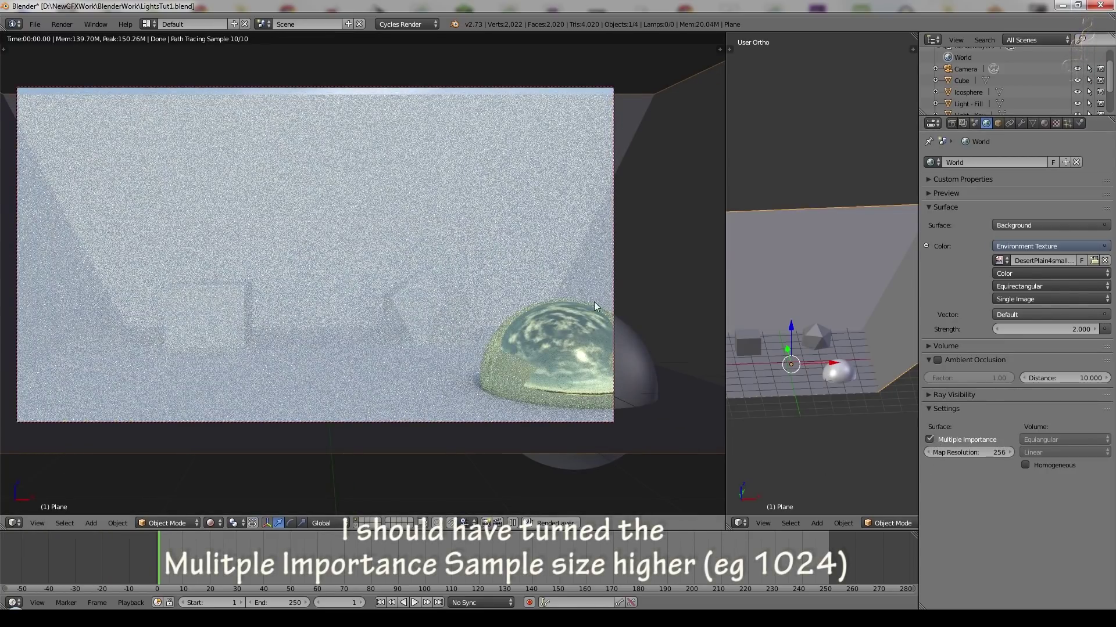
Try a world background strength of 1, and raise it to 2.1
{"action": "left_click", "coordinate": [1036, 329]}
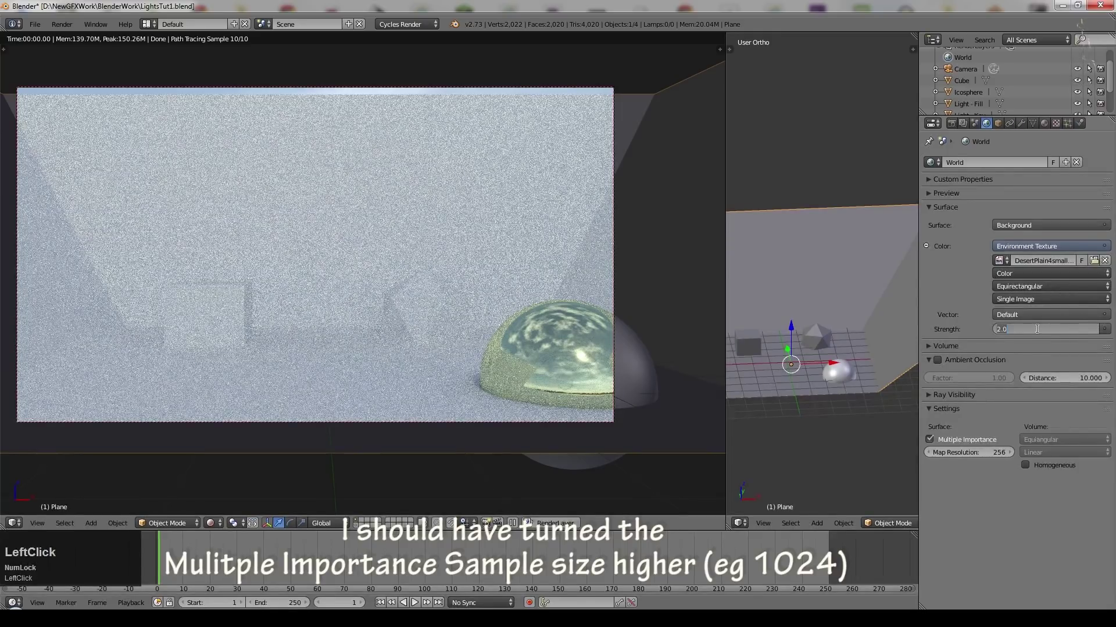
{"action": "type", "text": "1"}
{"action": "key", "text": "KP_Enter"}
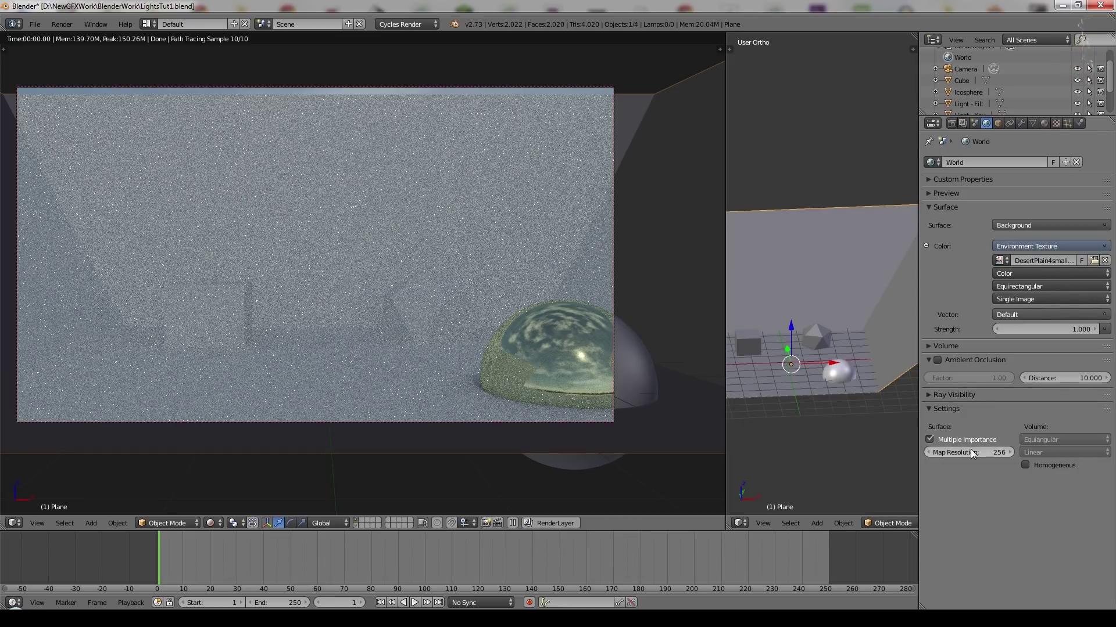
{"action": "mouse_move", "coordinate": [1034, 329]}
{"action": "left_mouse_down"}
{"action": "mouse_move", "coordinate": [1062, 328]}
{"action": "mouse_move", "coordinate": [1040, 329]}
{"action": "left_mouse_up"}
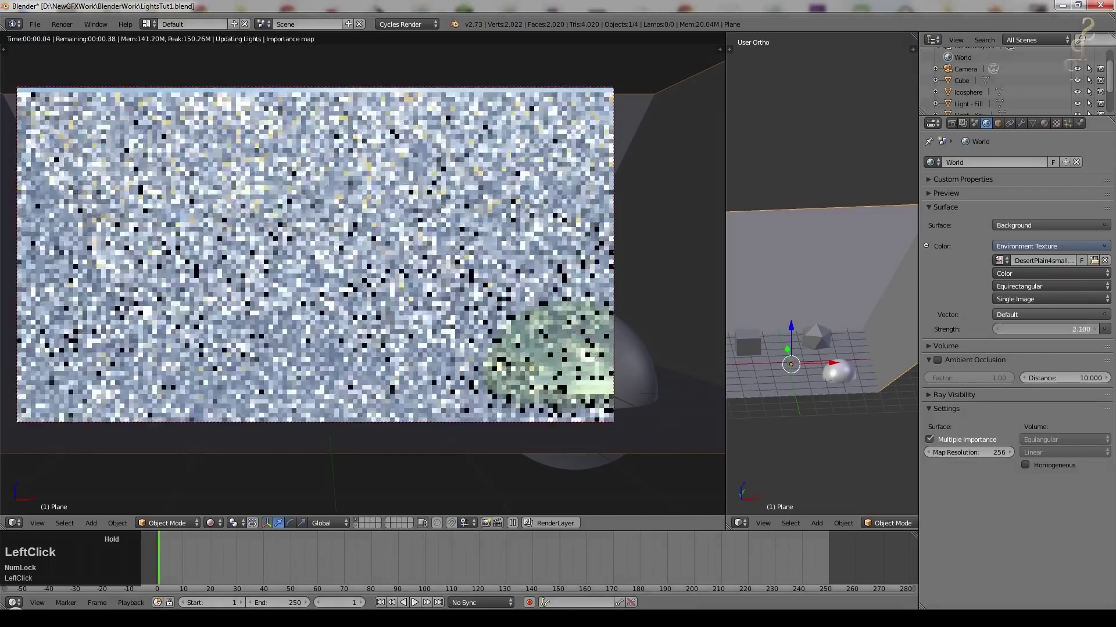
{"action": "left_click", "coordinate": [1033, 359]}
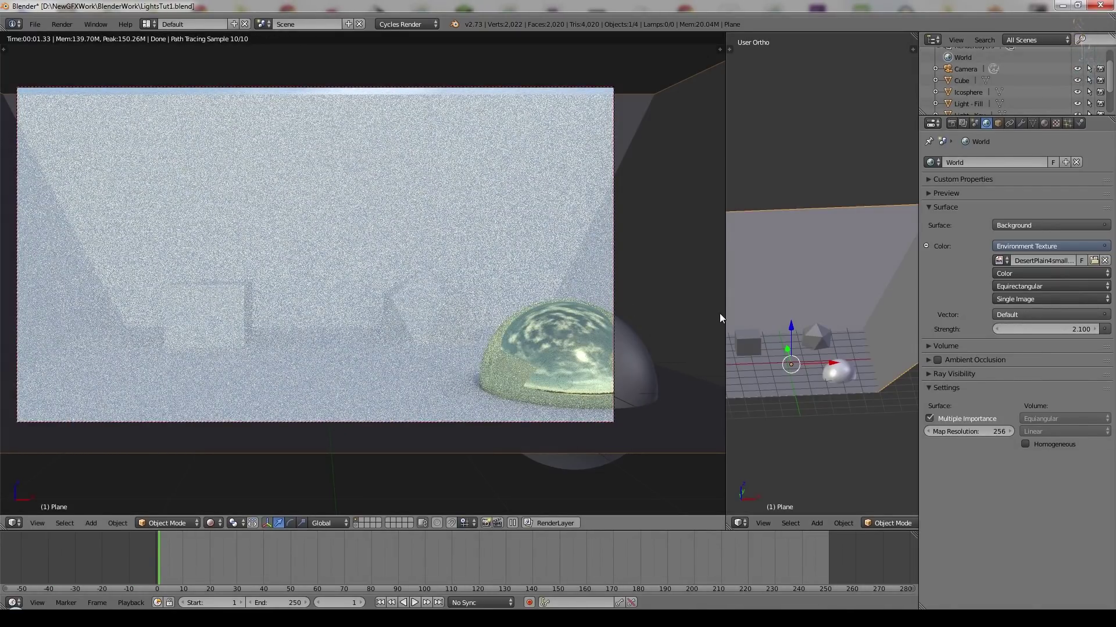
Replace the environment image with SunnyBushesmedium1.hdr and look around it on an empty layer
{"action": "left_click", "coordinate": [1094, 260]}
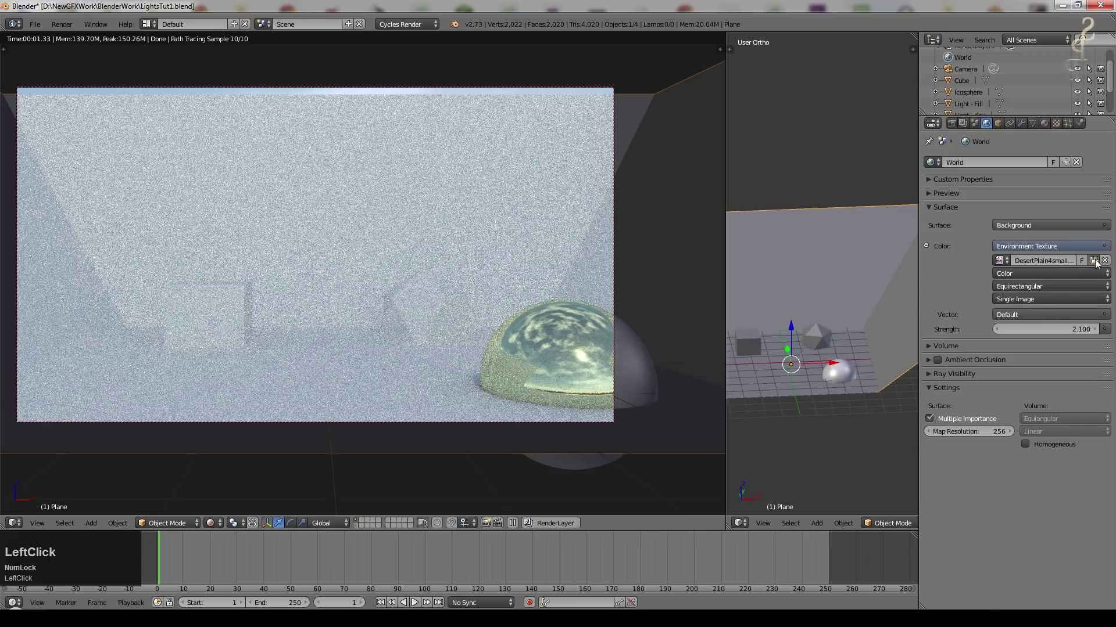
{"action": "double_click", "coordinate": [203, 102]}
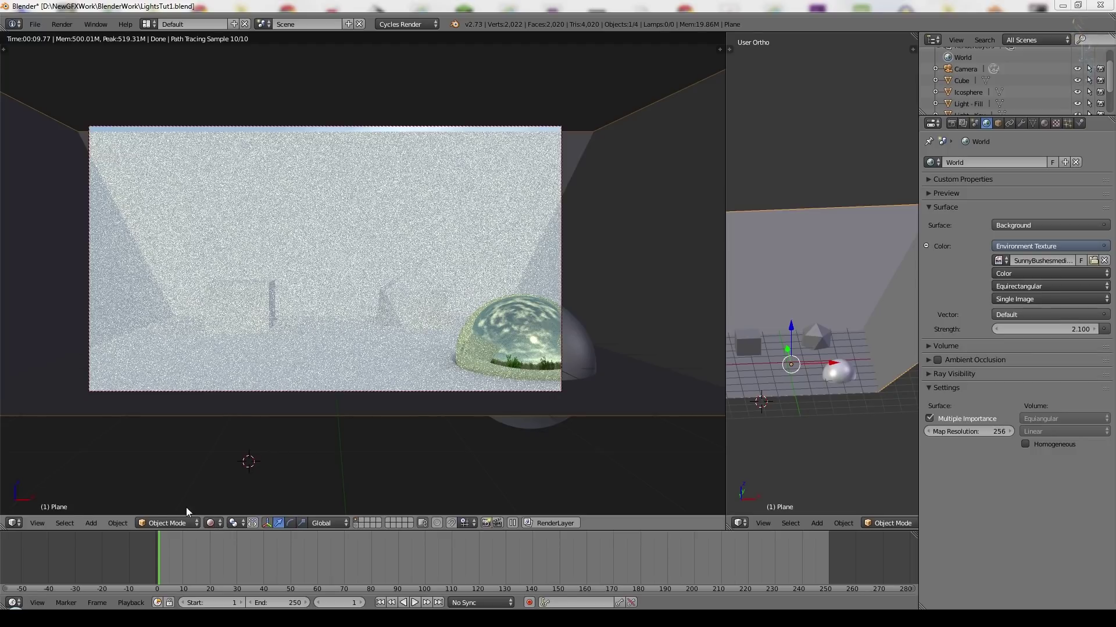
{"action": "left_click", "coordinate": [361, 525]}
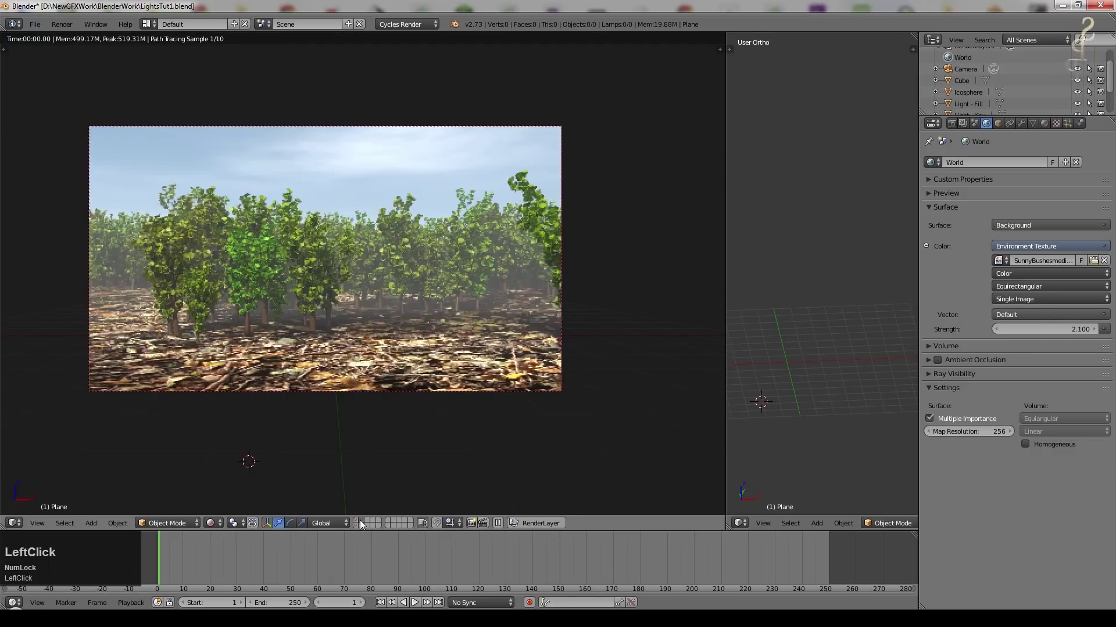
{"action": "middle_click_drag", "start_coordinate": [423, 353], "coordinate": [554, 297]}
{"action": "left_click_drag", "start_coordinate": [549, 283], "coordinate": [439, 226]}
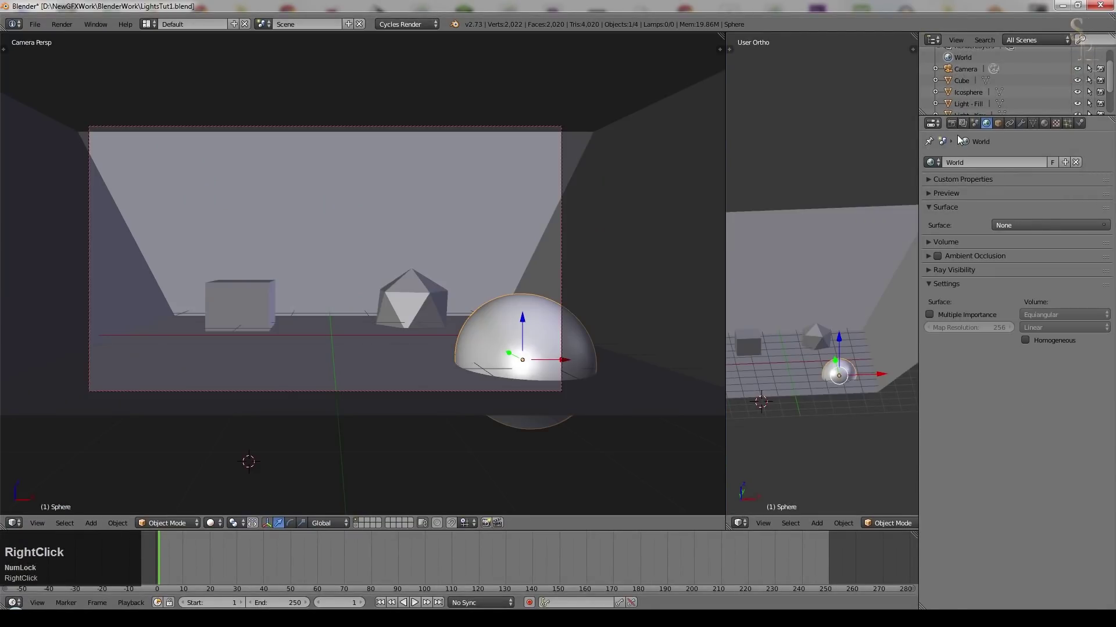
Show the material settings and select the cube in the room
{"action": "left_click", "coordinate": [1045, 123]}
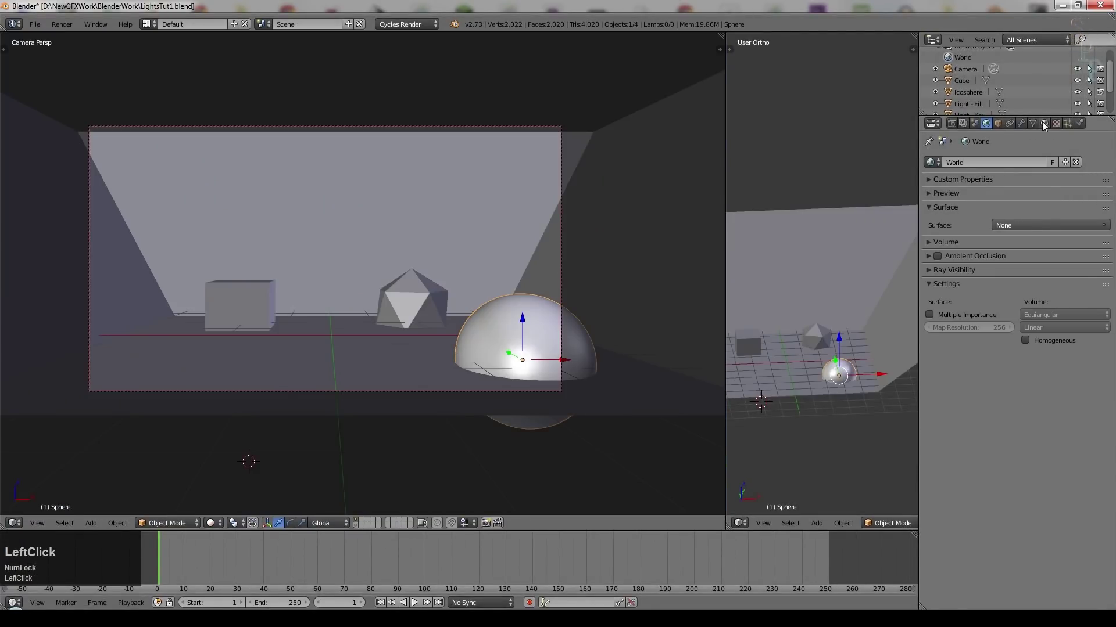
{"action": "right_click", "coordinate": [257, 306]}
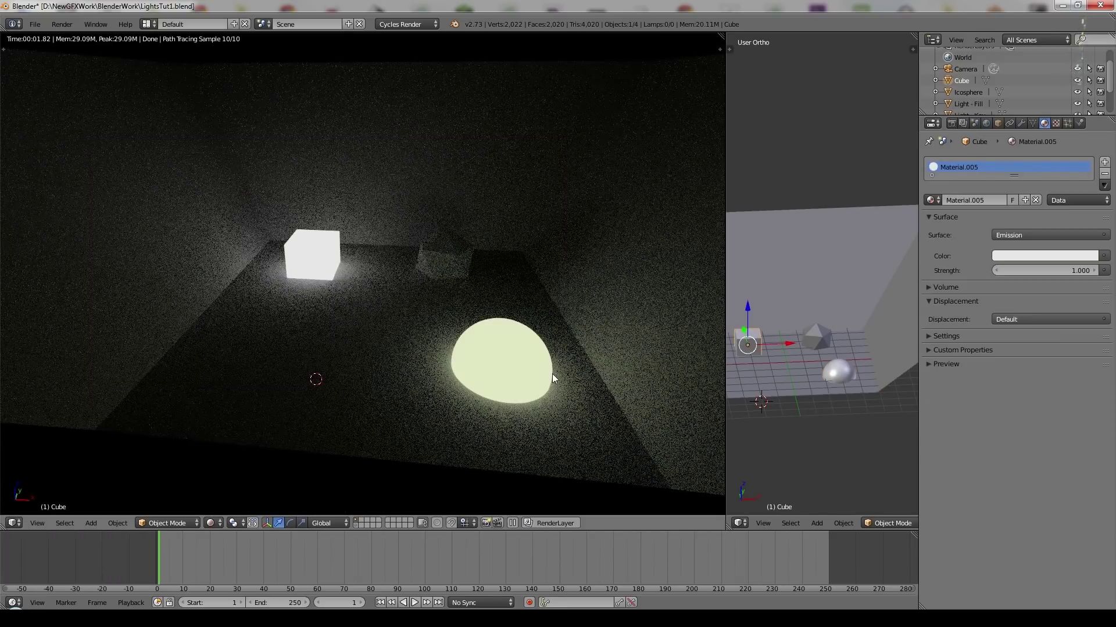